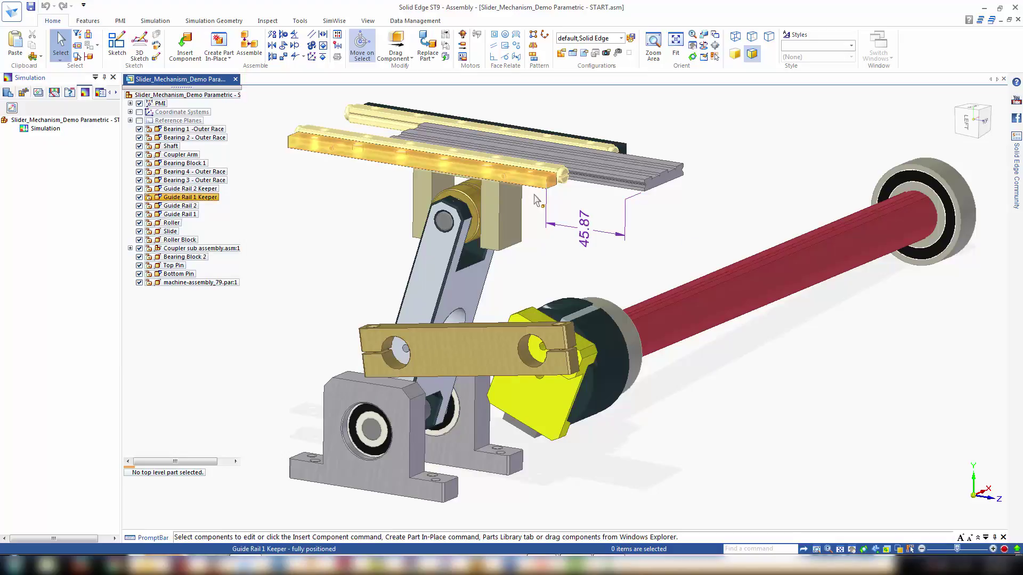
# Open the Motion environment and create a mechanism named Mechanism 1, declining automatic assignment of the new parts
pyautogui.click(300, 20)
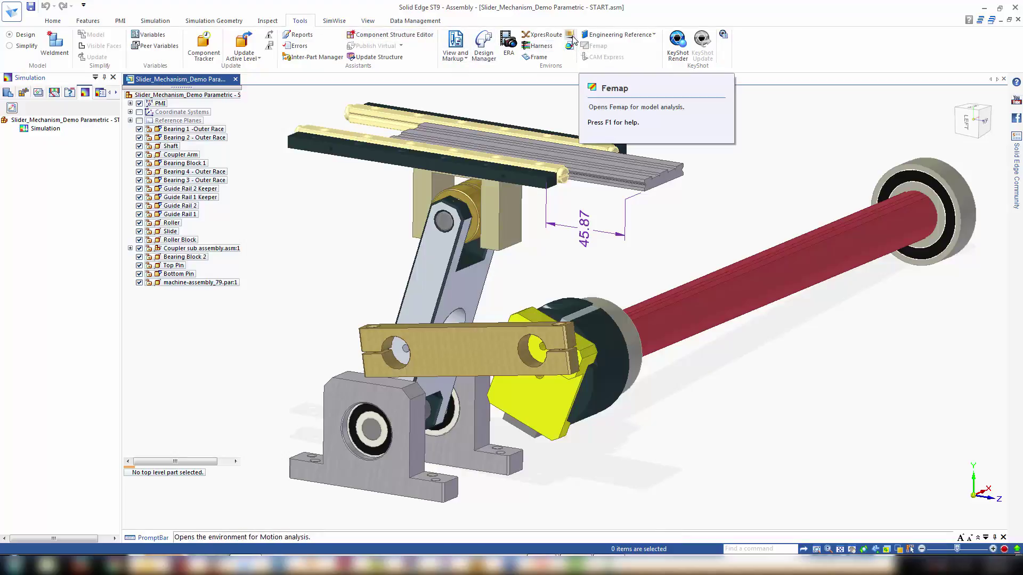
pyautogui.click(570, 34)
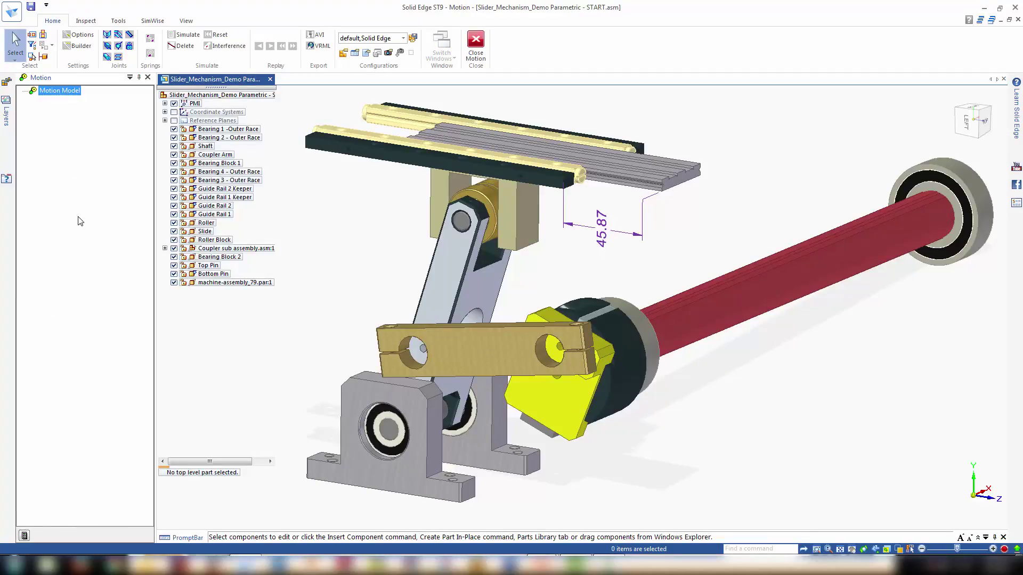
pyautogui.rightClick(55, 97)
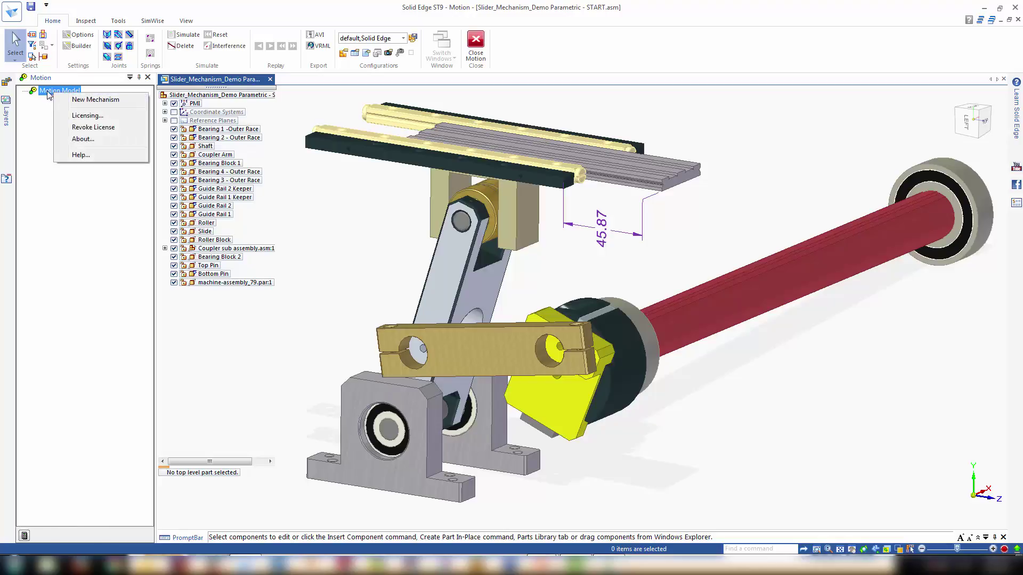
pyautogui.click(85, 101)
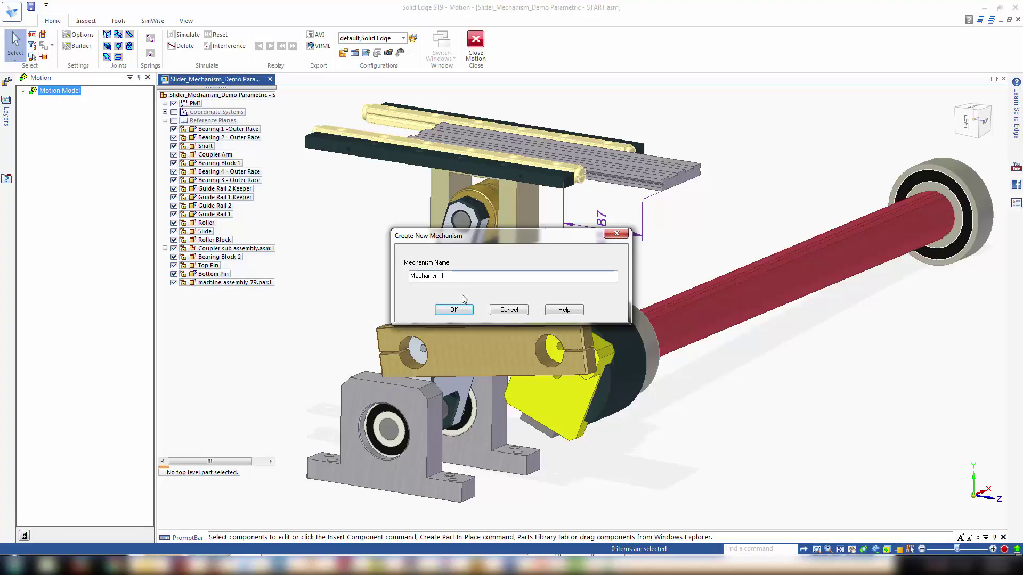
pyautogui.click(453, 310)
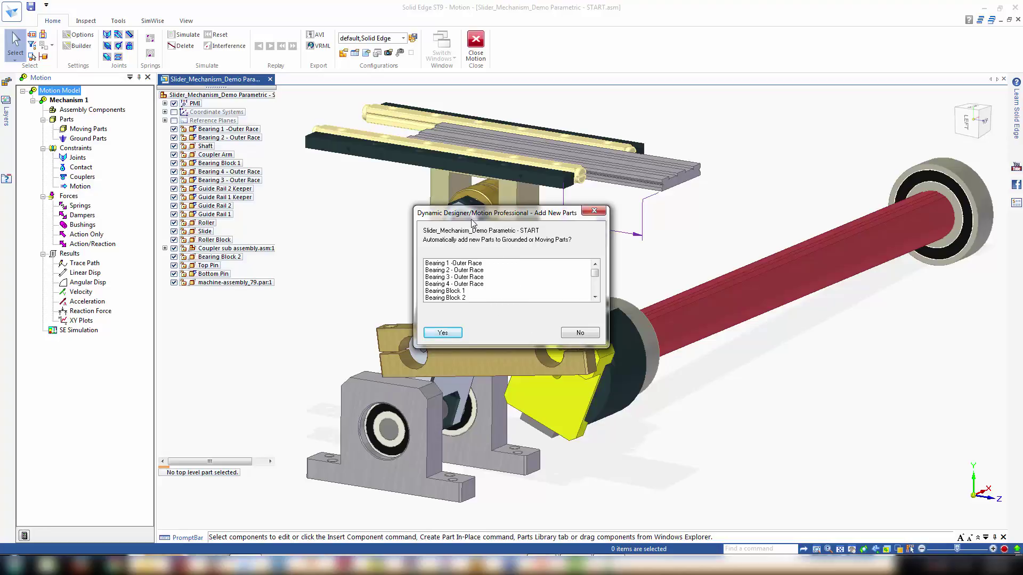
pyautogui.moveTo(468, 217); pyautogui.dragTo(431, 216)
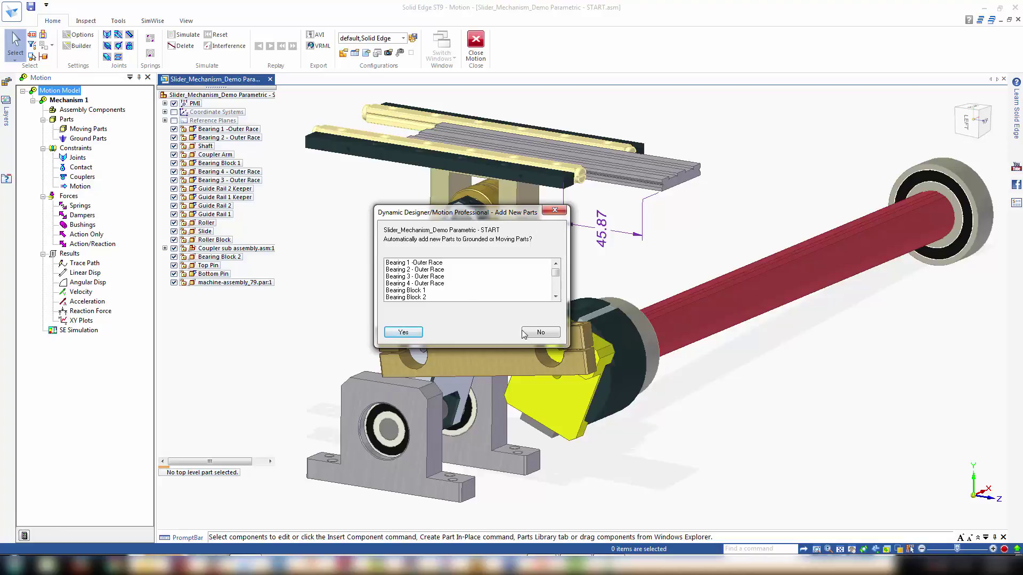
pyautogui.click(542, 333)
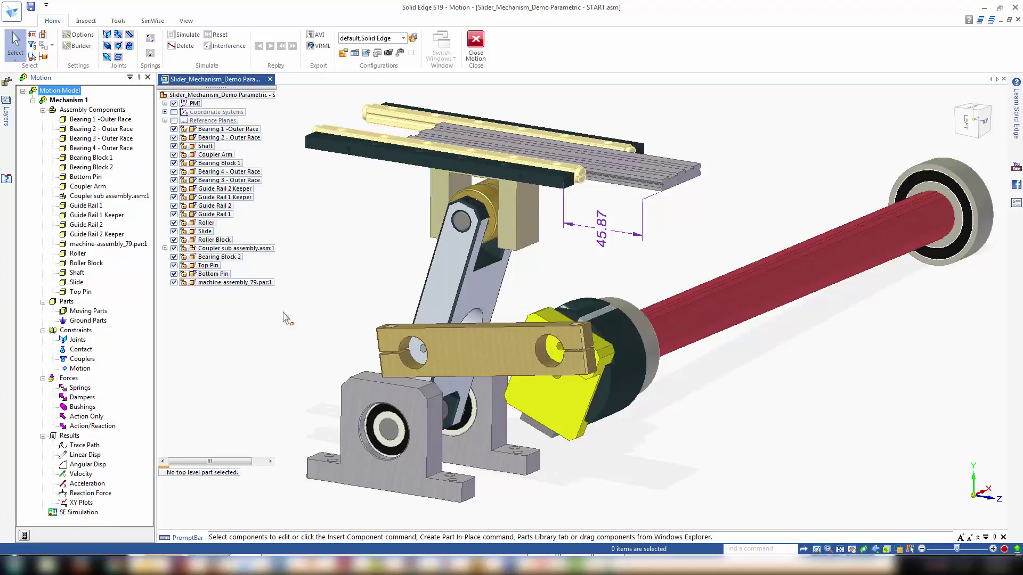
# Define the four bearing outer races, both bearing blocks, the bottom pin, and both guide rails with their keepers as ground parts
pyautogui.click(88, 120)
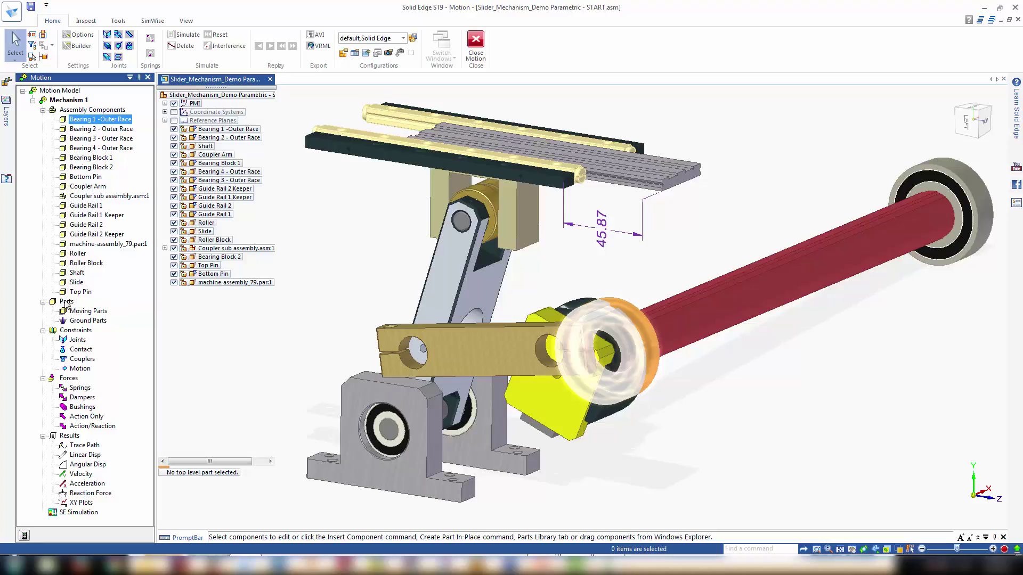
pyautogui.click(75, 320)
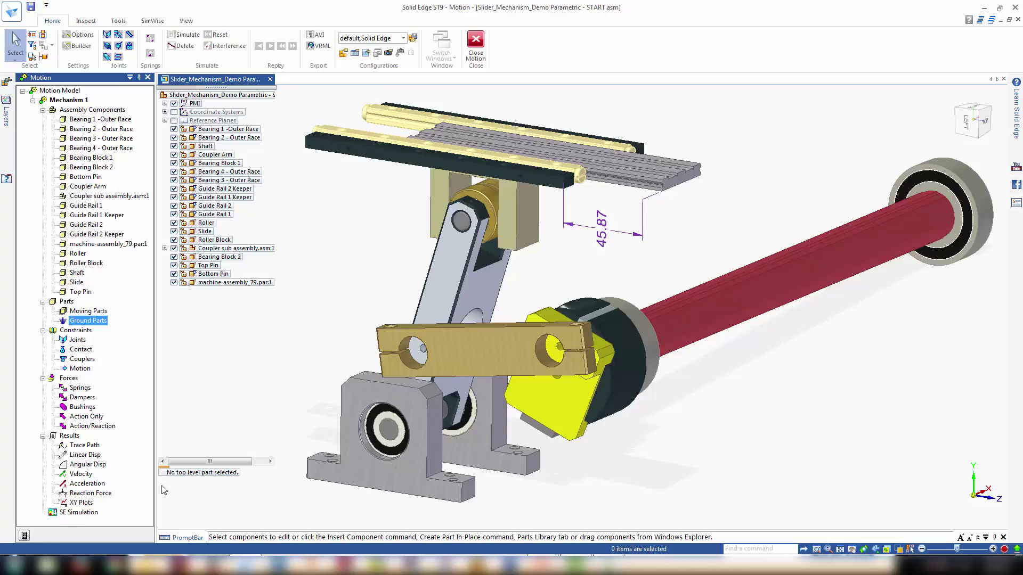
pyautogui.click(116, 122)
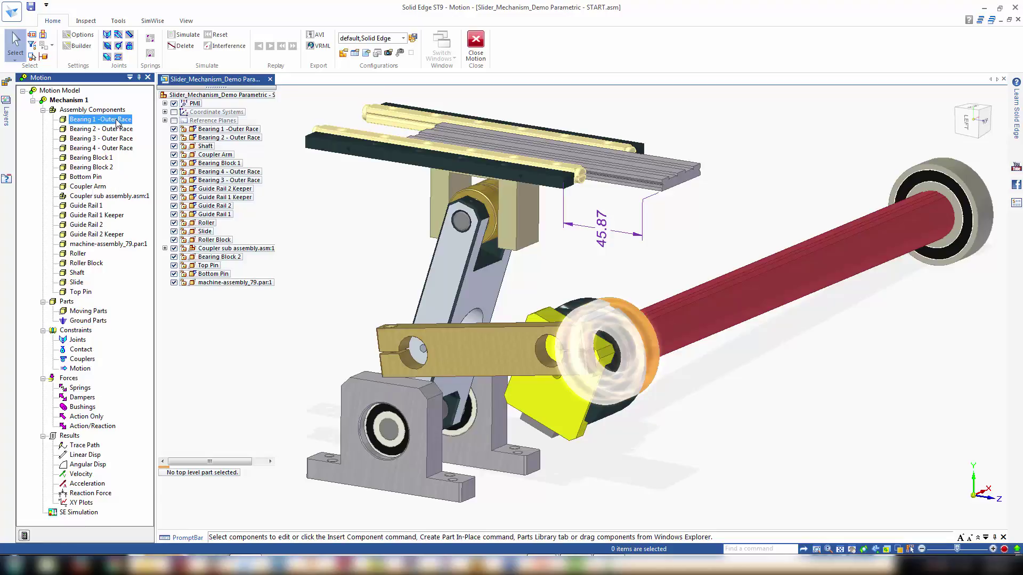
pyautogui.keyDown('shift'); pyautogui.click(97, 177); pyautogui.keyUp('shift')
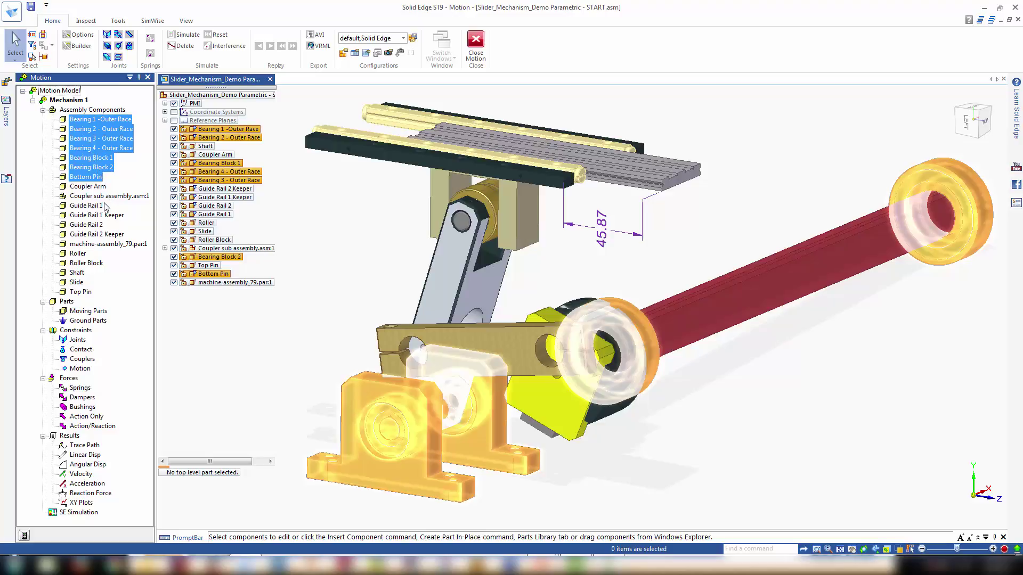
pyautogui.keyDown('ctrl'); pyautogui.click(88, 206); pyautogui.keyUp('ctrl')
pyautogui.keyDown('ctrl'); pyautogui.click(101, 216); pyautogui.keyUp('ctrl')
pyautogui.keyDown('ctrl'); pyautogui.click(98, 225); pyautogui.keyUp('ctrl')
pyautogui.keyDown('ctrl'); pyautogui.click(103, 235); pyautogui.keyUp('ctrl')
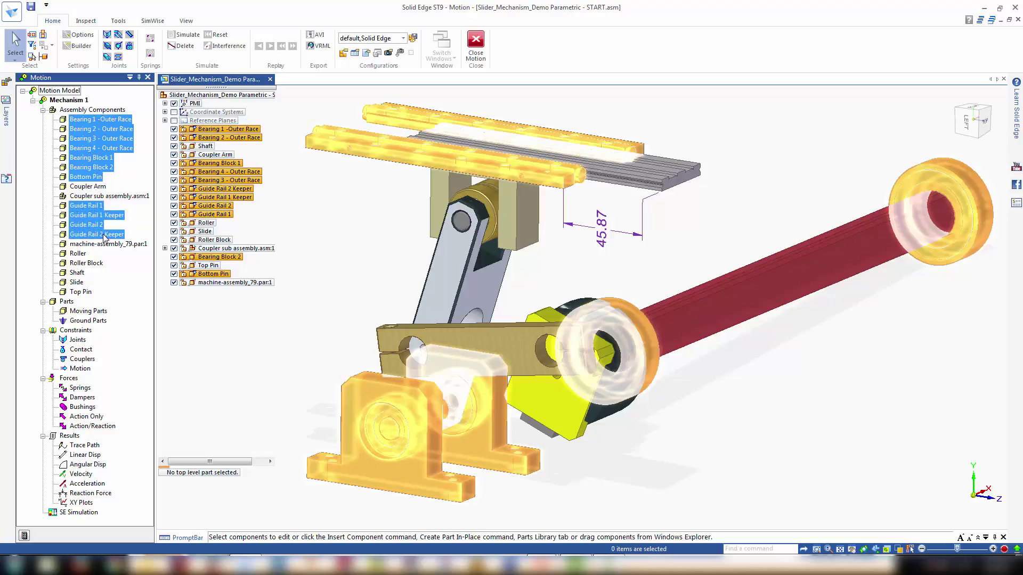
pyautogui.rightClick(89, 148)
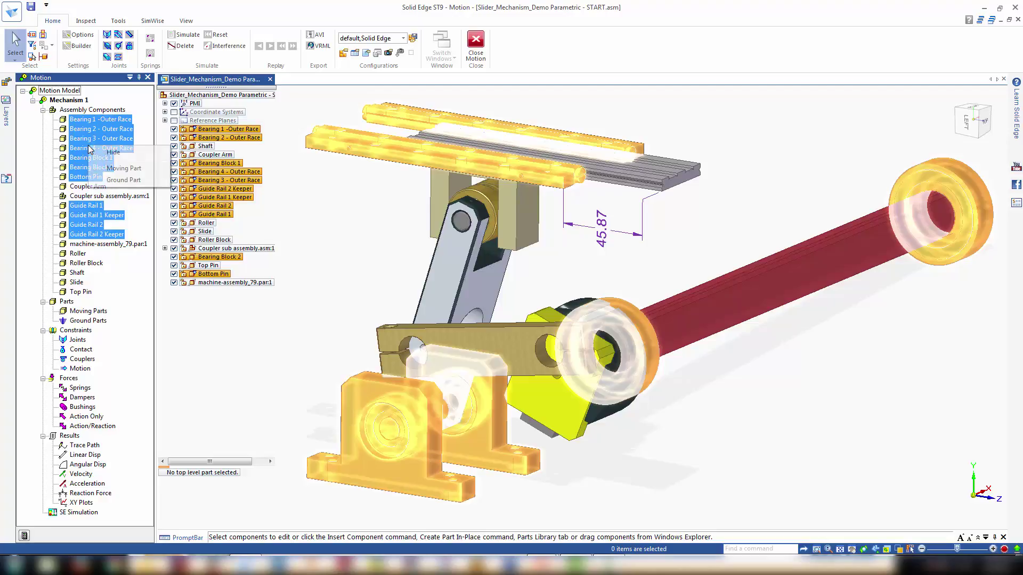
pyautogui.click(118, 181)
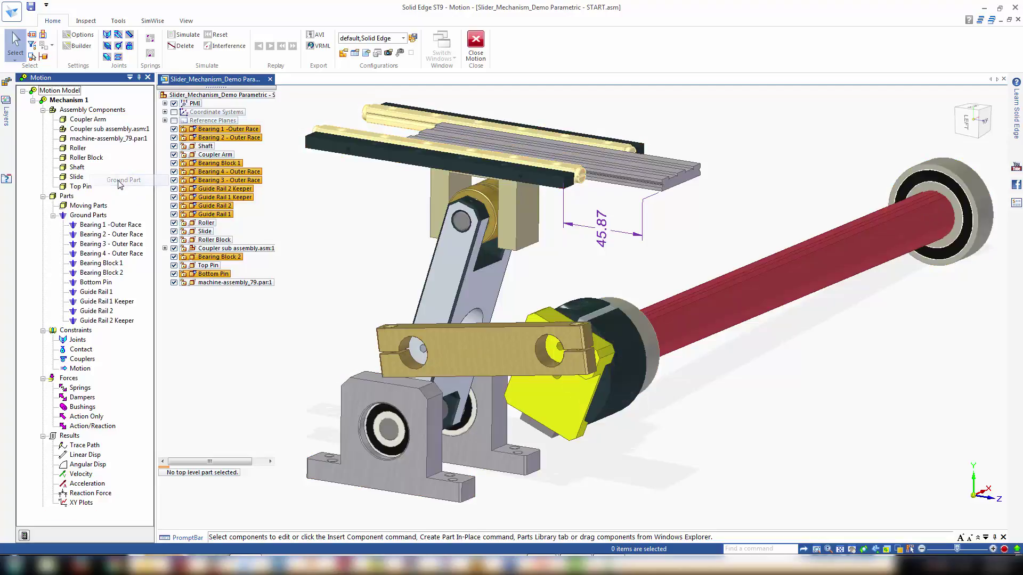
# Define Coupler Arm, machine-assembly_79.par:1, Shaft, Slide and Top Pin as moving parts, and clear and dismiss the mapping messages
pyautogui.click(84, 120)
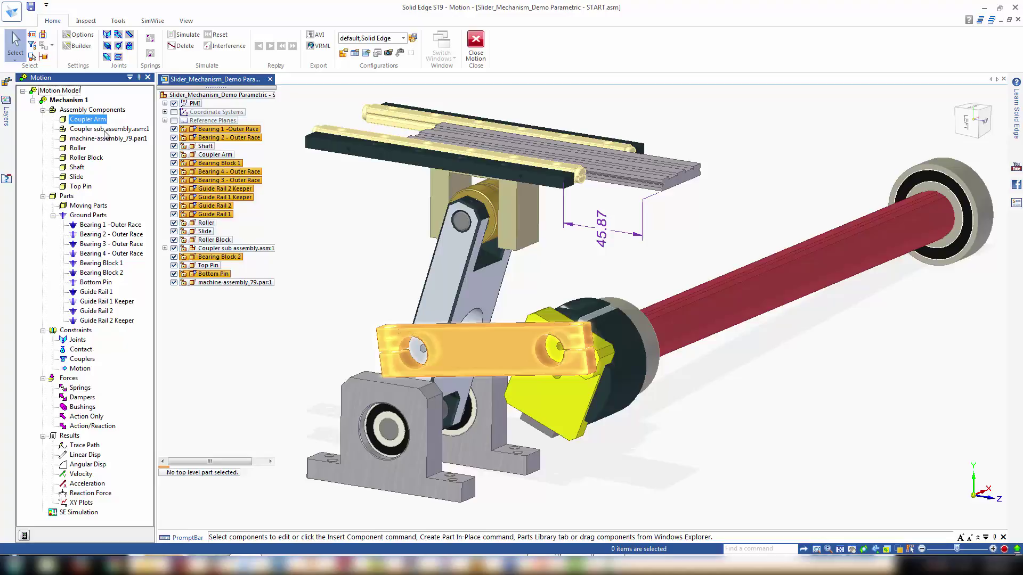
pyautogui.keyDown('ctrl'); pyautogui.click(88, 139); pyautogui.keyUp('ctrl')
pyautogui.keyDown('ctrl'); pyautogui.click(85, 168); pyautogui.keyUp('ctrl')
pyautogui.keyDown('ctrl'); pyautogui.click(80, 177); pyautogui.keyUp('ctrl')
pyautogui.keyDown('ctrl'); pyautogui.click(87, 187); pyautogui.keyUp('ctrl')
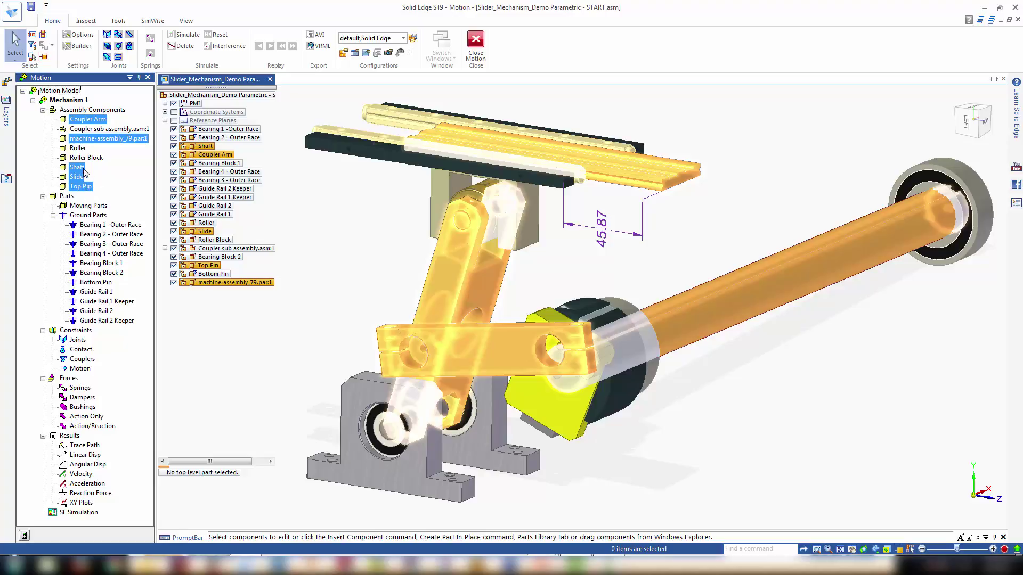
pyautogui.rightClick(77, 176)
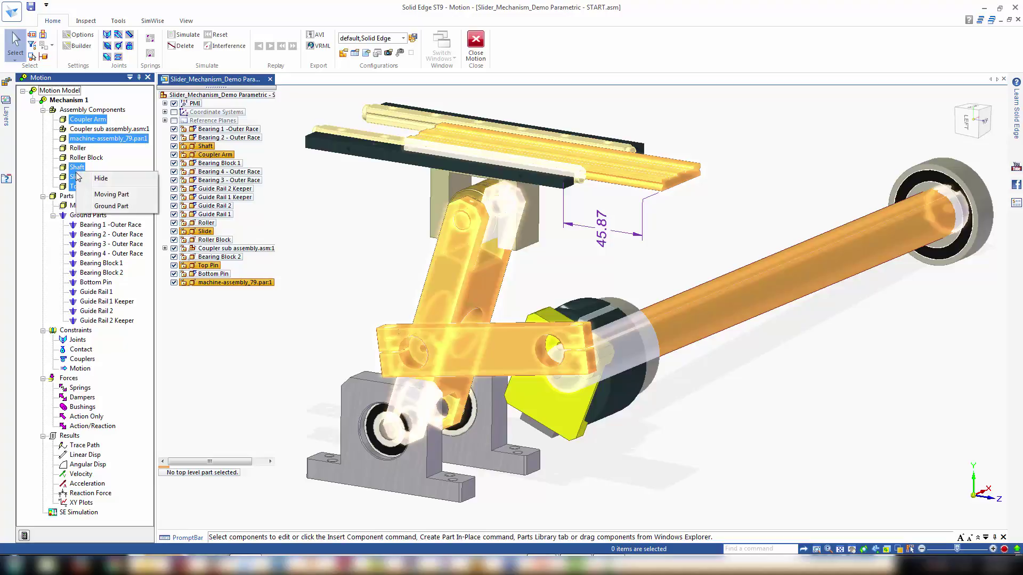
pyautogui.click(125, 199)
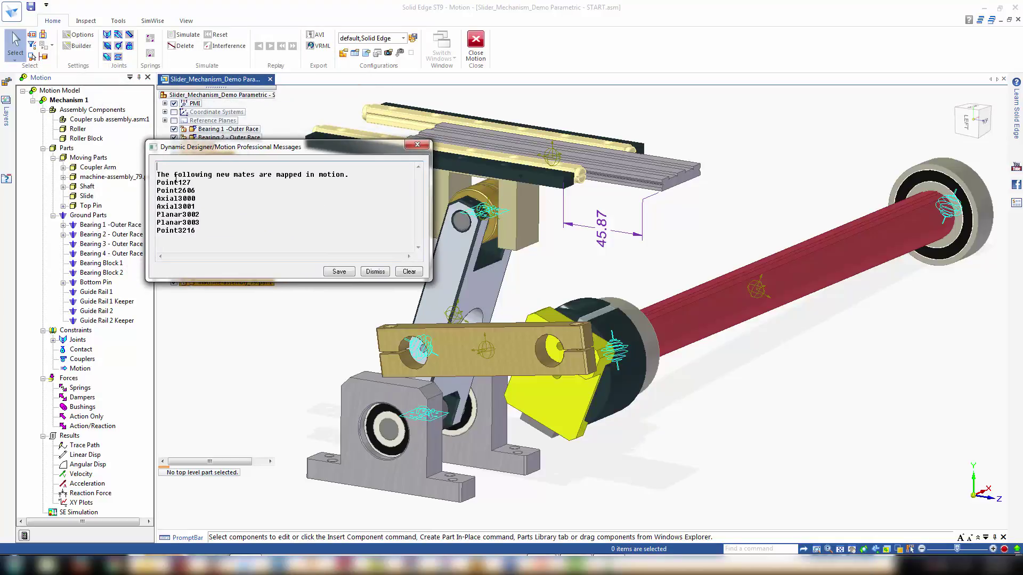
pyautogui.click(409, 272)
pyautogui.click(375, 271)
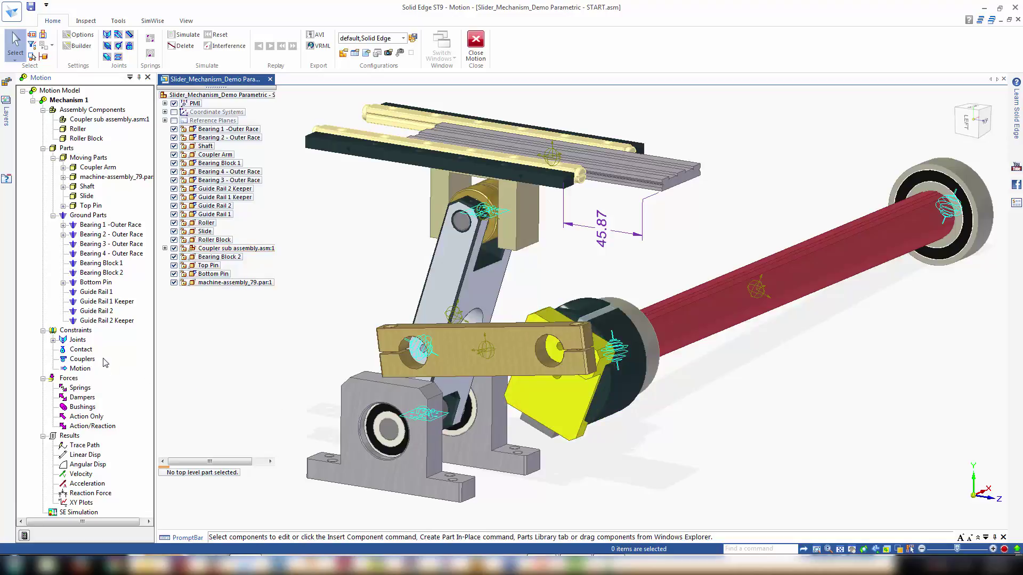
# Examine the automatically mapped joints of the mechanism one by one to see where each acts on the model
pyautogui.click(53, 339)
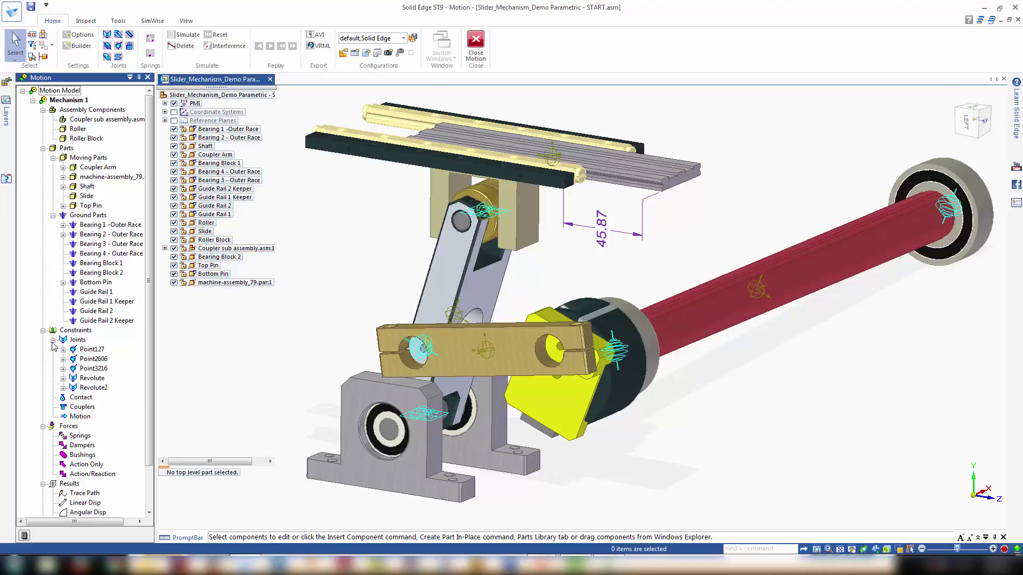
pyautogui.click(93, 359)
pyautogui.press('Down')
pyautogui.press('Down')
pyautogui.press('Down')
pyautogui.click(204, 354)
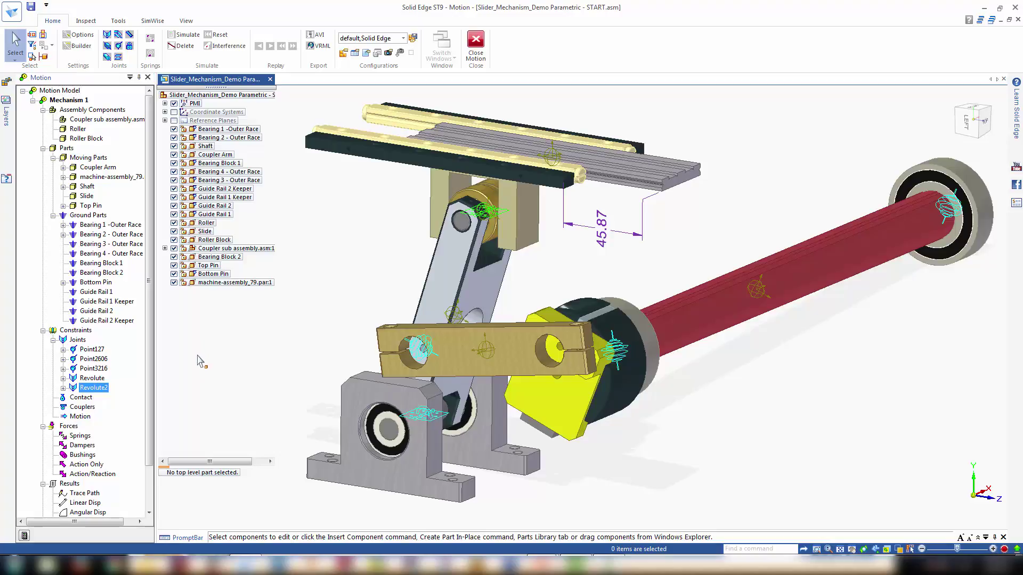
# Run a trial motion simulation, rewinding it to the start and deleting its results
pyautogui.scroll(-3, 220, 367)
pyautogui.keyDown('shift'); pyautogui.moveTo(222, 369); pyautogui.dragTo(405, 319, button='middle'); pyautogui.keyUp('shift')
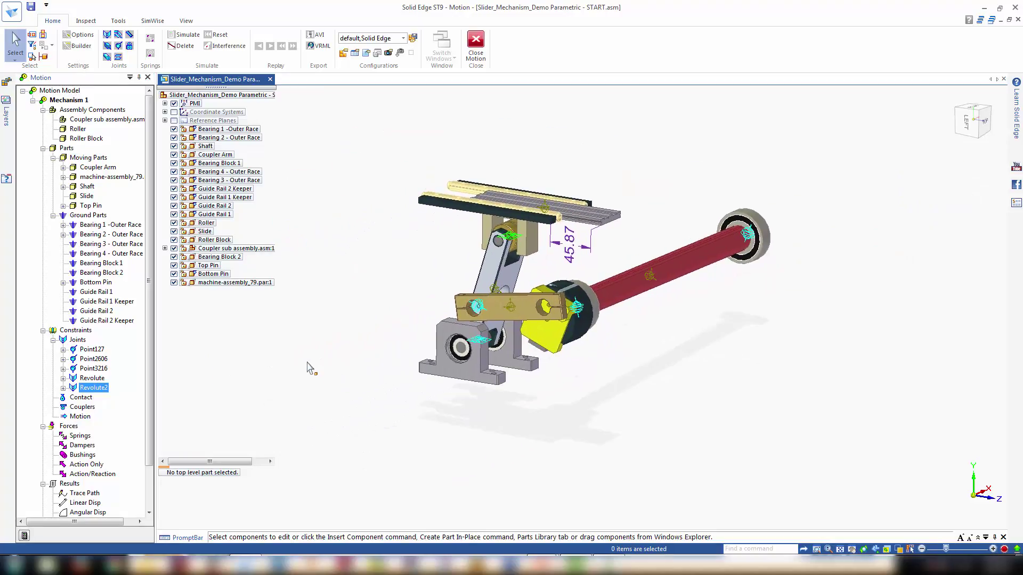
pyautogui.click(24, 535)
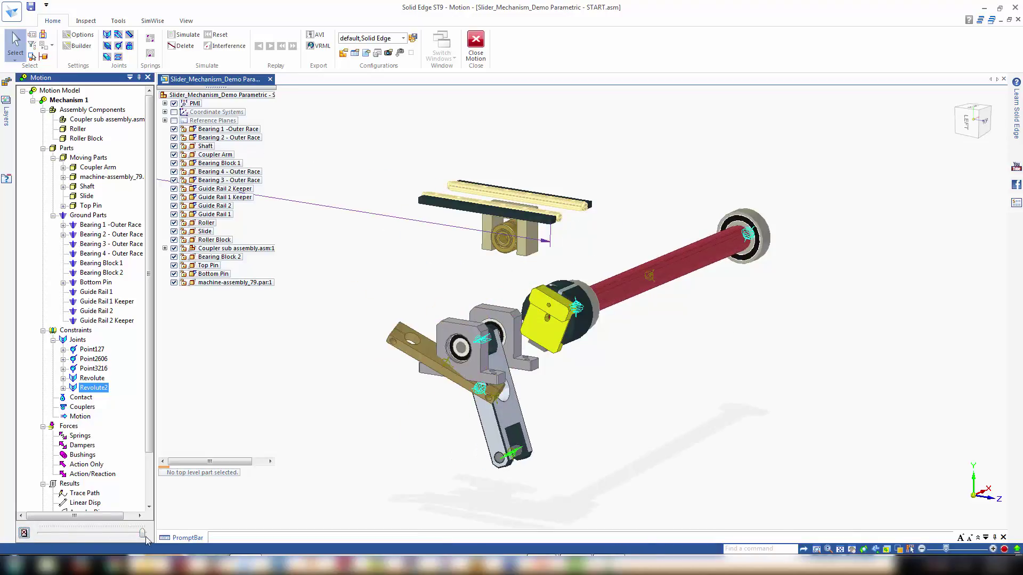
pyautogui.moveTo(143, 534); pyautogui.dragTo(37, 526)
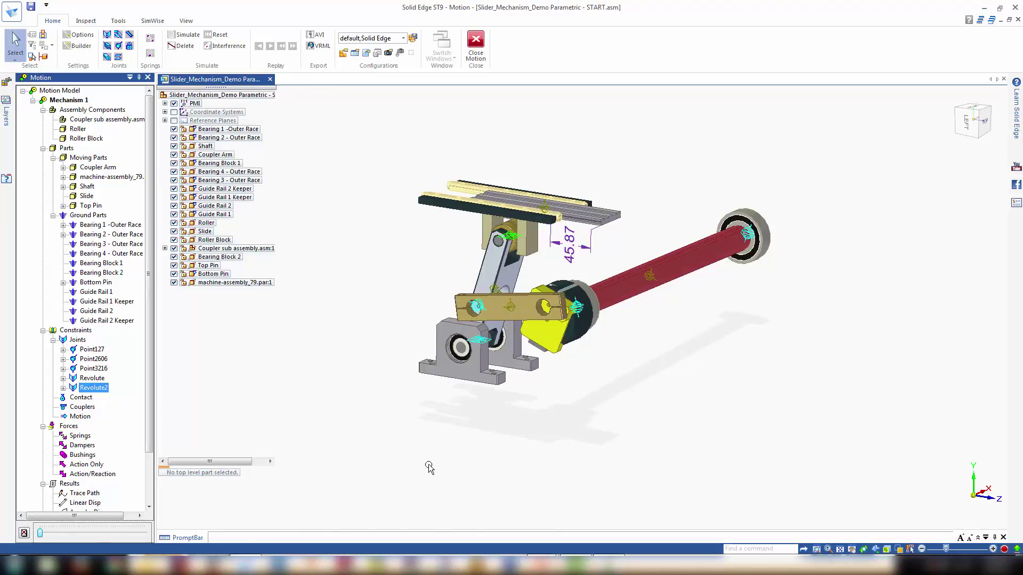
pyautogui.click(24, 534)
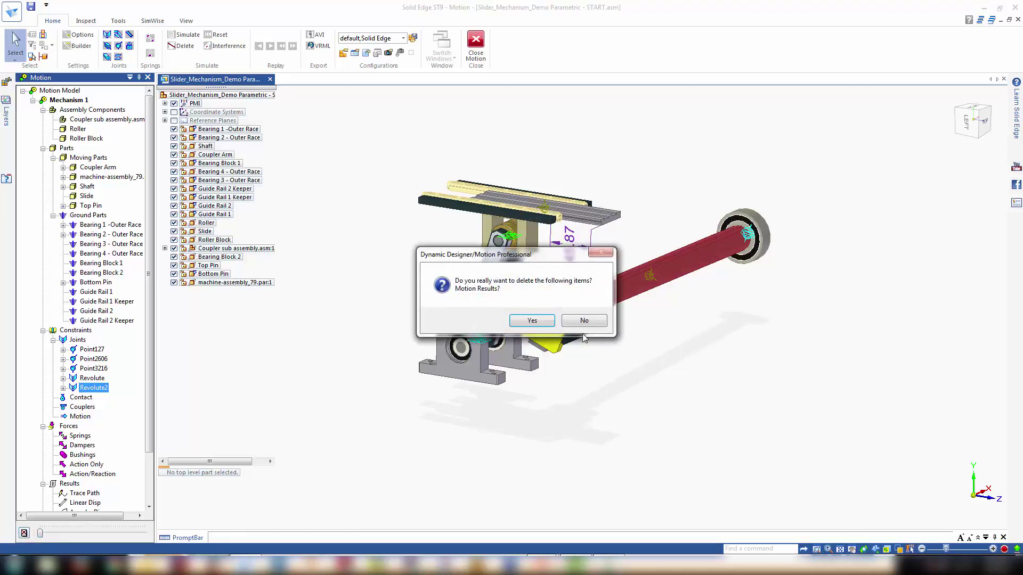
pyautogui.click(551, 322)
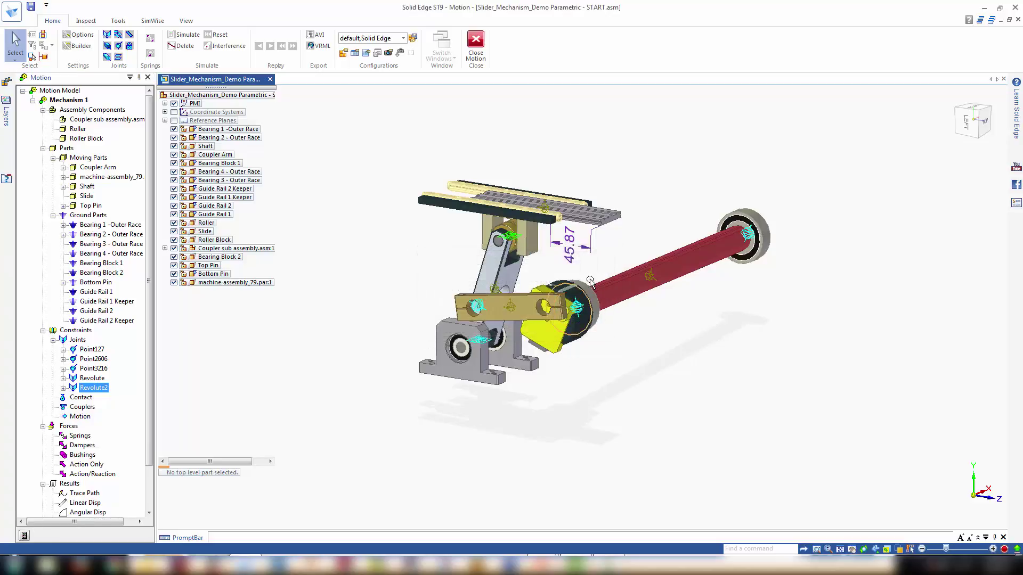
# Set the mechanism's gravity direction to -1 in Y
pyautogui.keyDown('shift'); pyautogui.moveTo(523, 232); pyautogui.dragTo(517, 265, button='middle'); pyautogui.keyUp('shift')
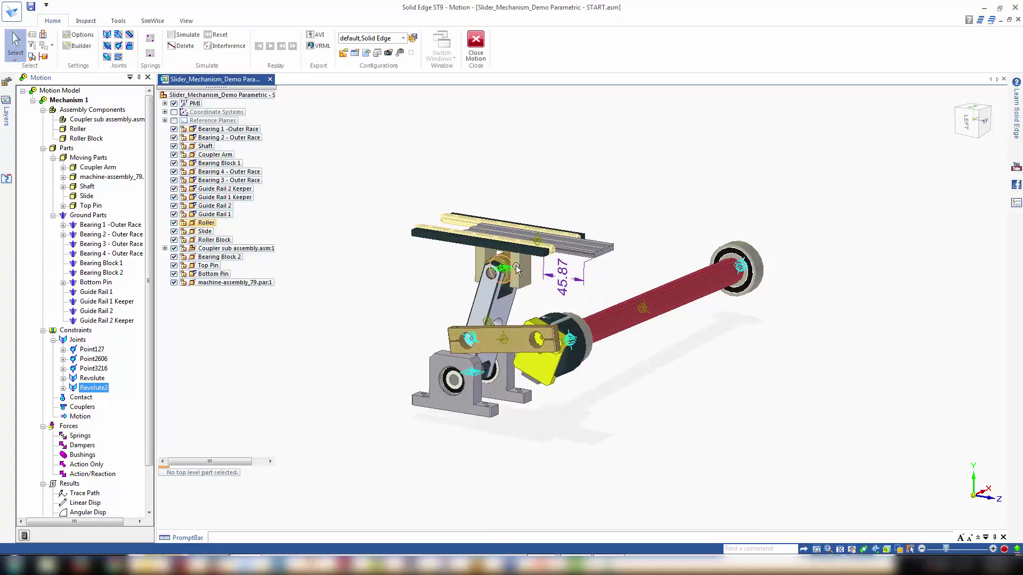
pyautogui.scroll(3, 517, 265)
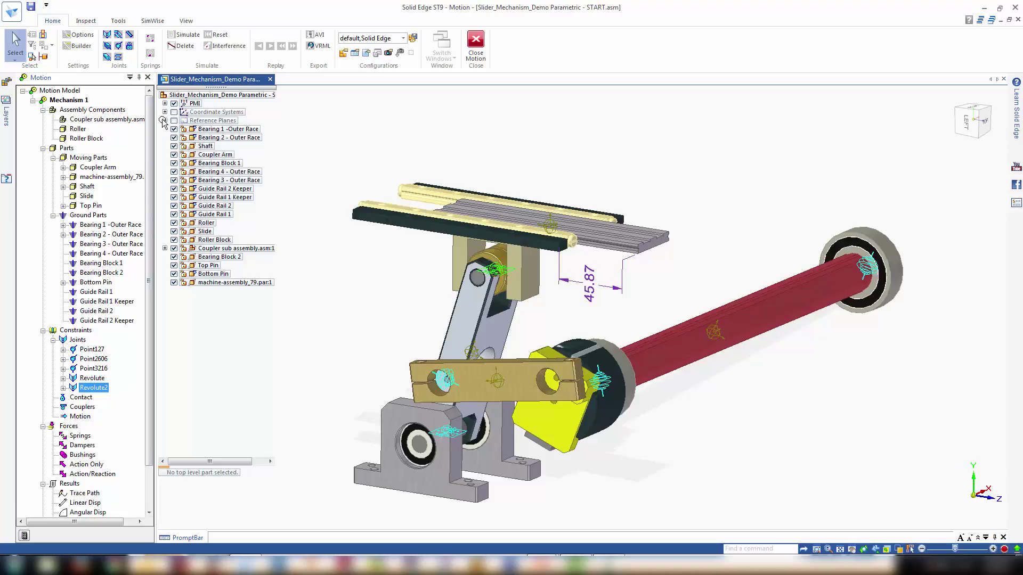
pyautogui.rightClick(70, 101)
pyautogui.click(111, 108)
pyautogui.click(525, 289)
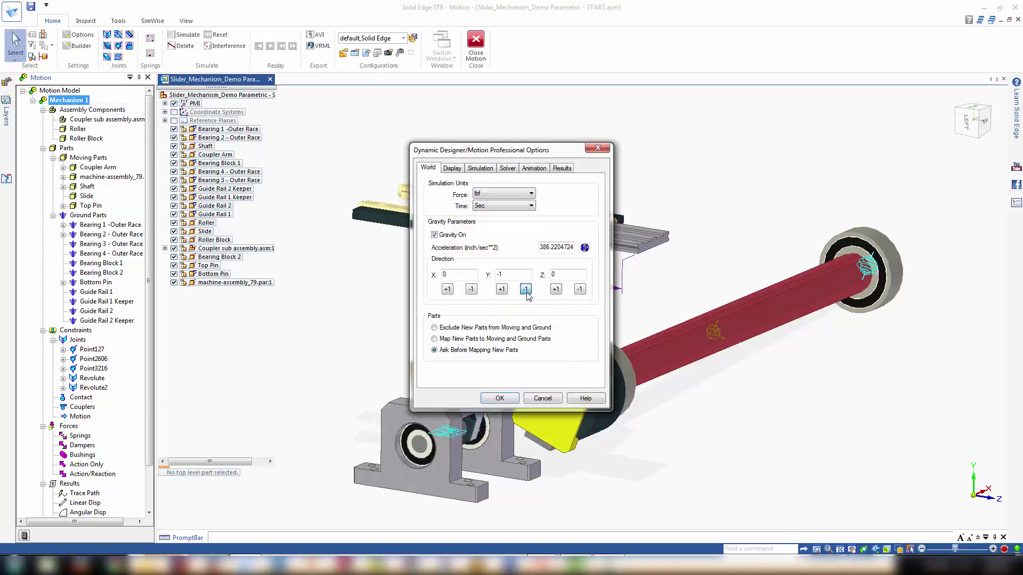
pyautogui.click(499, 398)
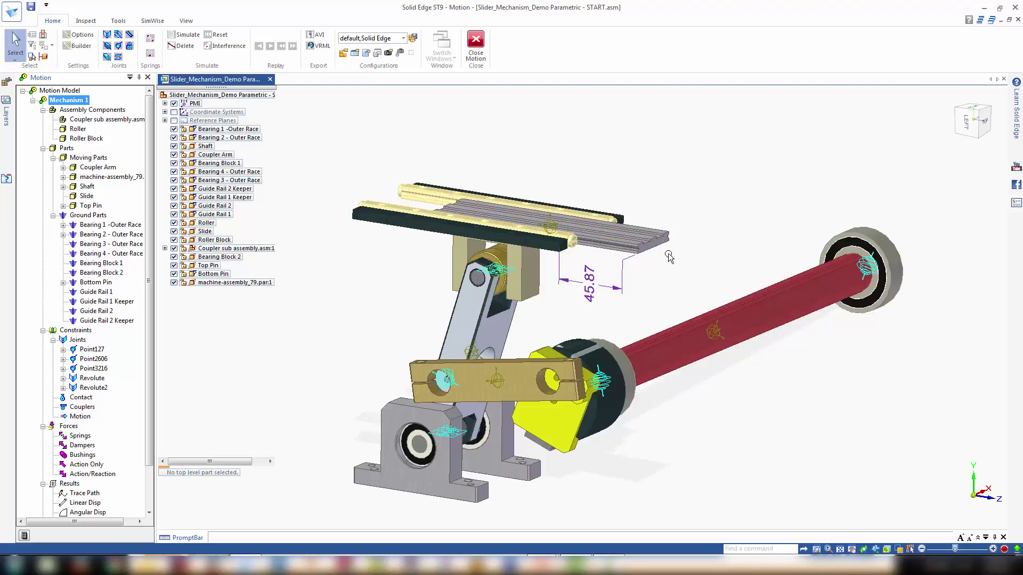
# Add a translational joint between the Slide and the ground assembly, taking its location and direction from the Slide's end face
pyautogui.scroll(5, 646, 251)
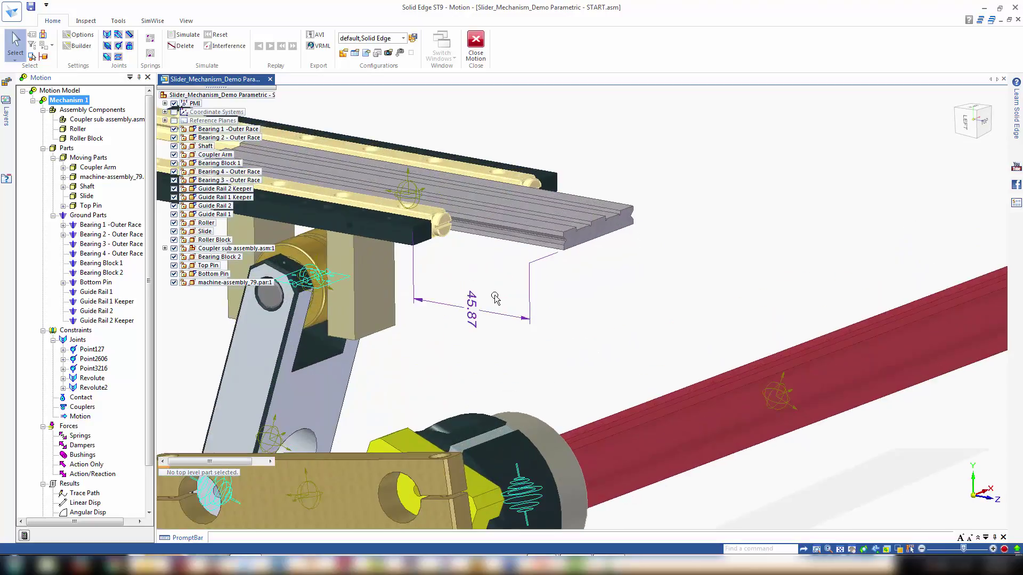
pyautogui.rightClick(80, 342)
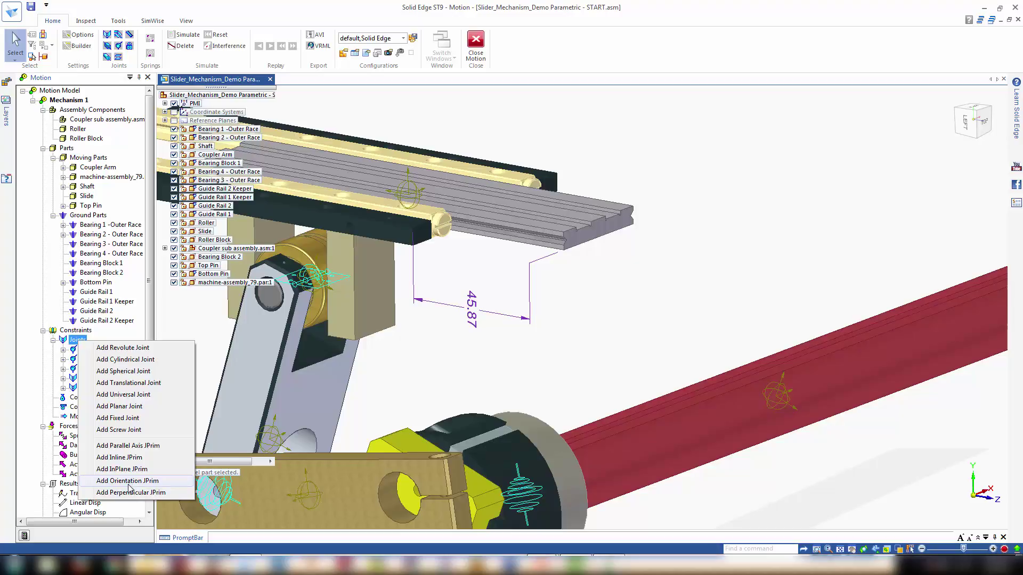
pyautogui.click(114, 383)
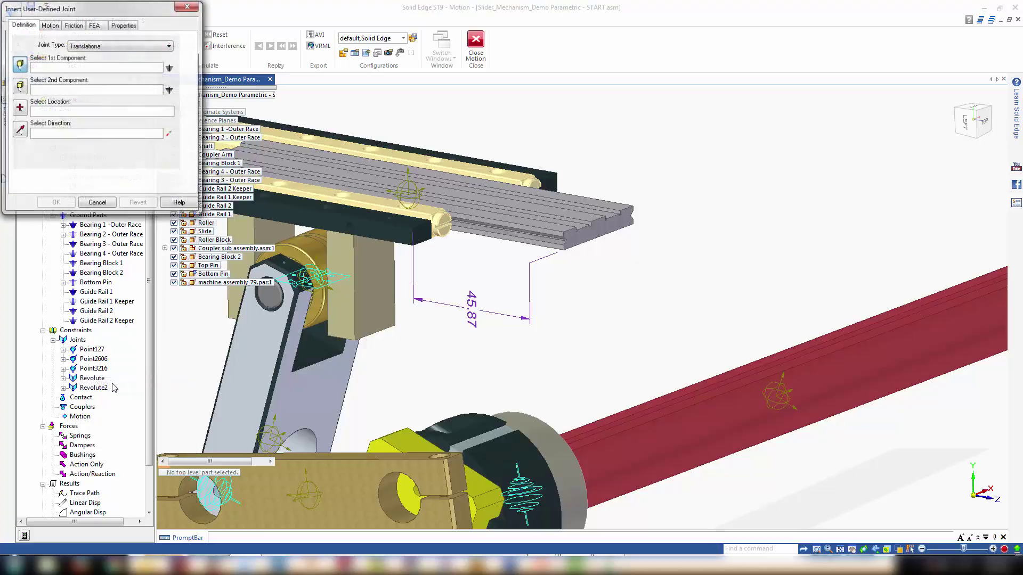
pyautogui.moveTo(99, 12); pyautogui.dragTo(113, 37)
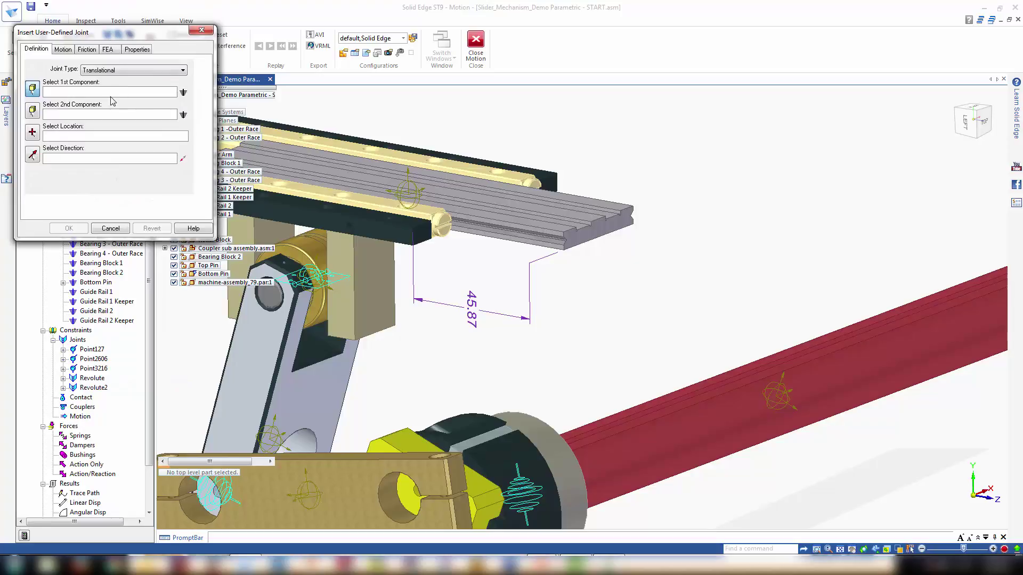
pyautogui.click(587, 217)
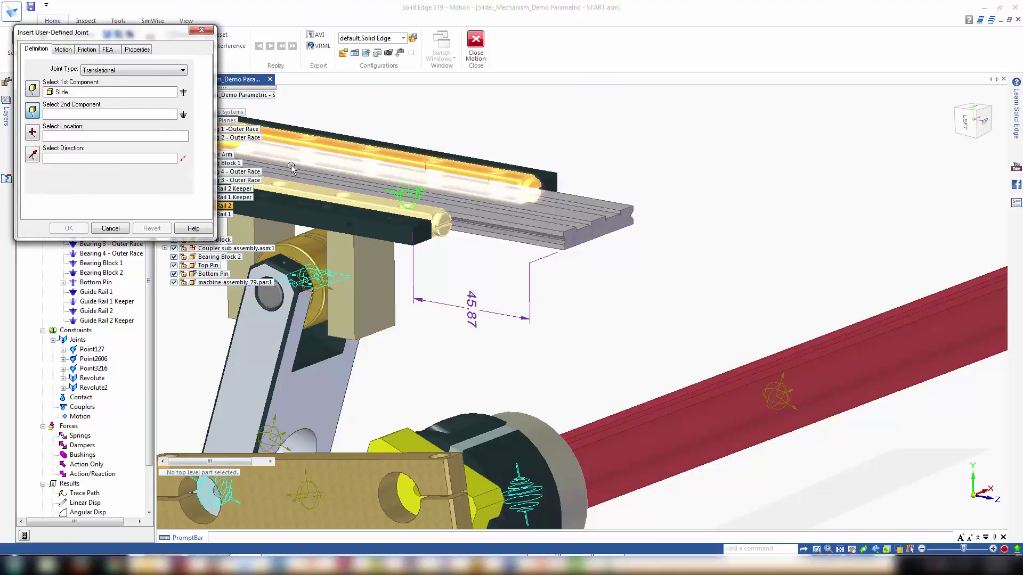
pyautogui.click(183, 115)
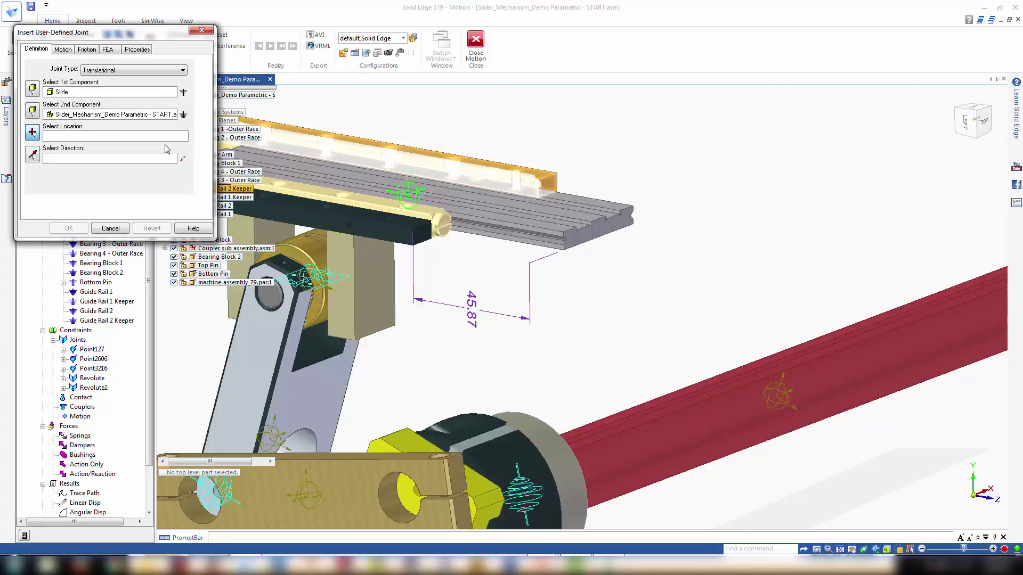
pyautogui.click(602, 239)
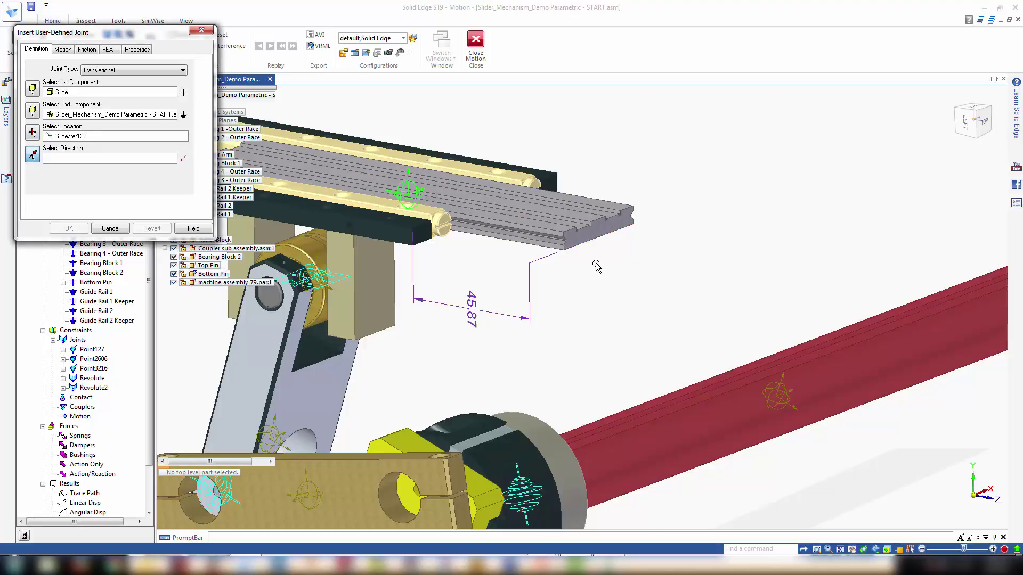
pyautogui.click(598, 228)
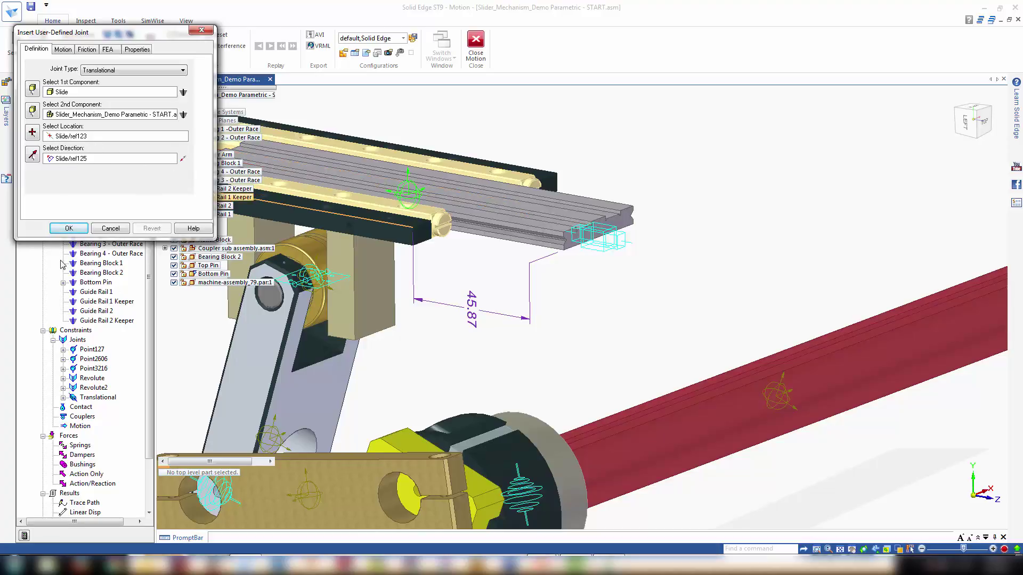
pyautogui.click(69, 228)
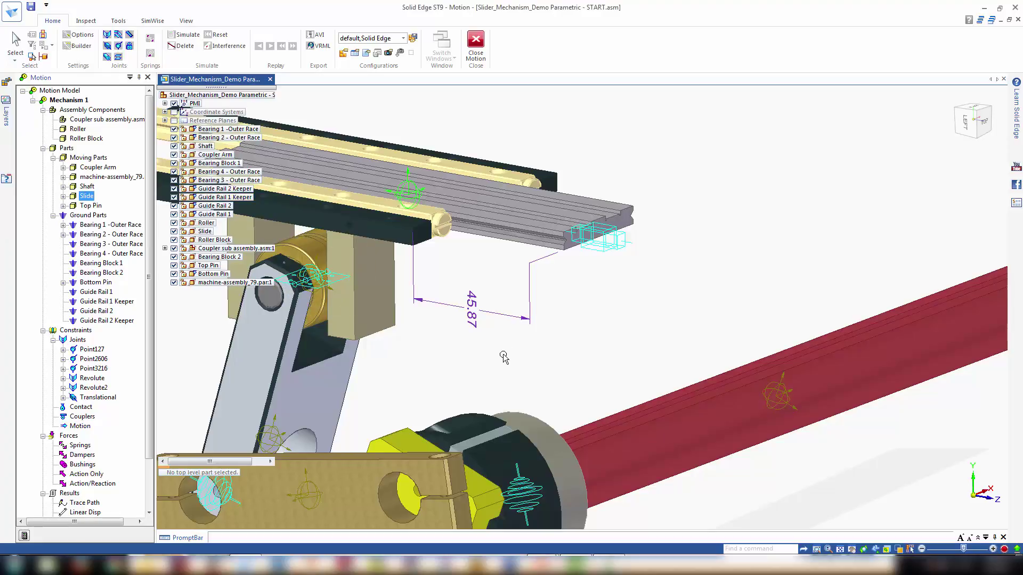
# Run the motion simulation to check how the Slide and Coupler Arm move, and delete the motion results
pyautogui.scroll(-3, 503, 356)
pyautogui.keyDown('shift'); pyautogui.moveTo(523, 357); pyautogui.dragTo(586, 278, button='middle'); pyautogui.keyUp('shift')
pyautogui.click(24, 536)
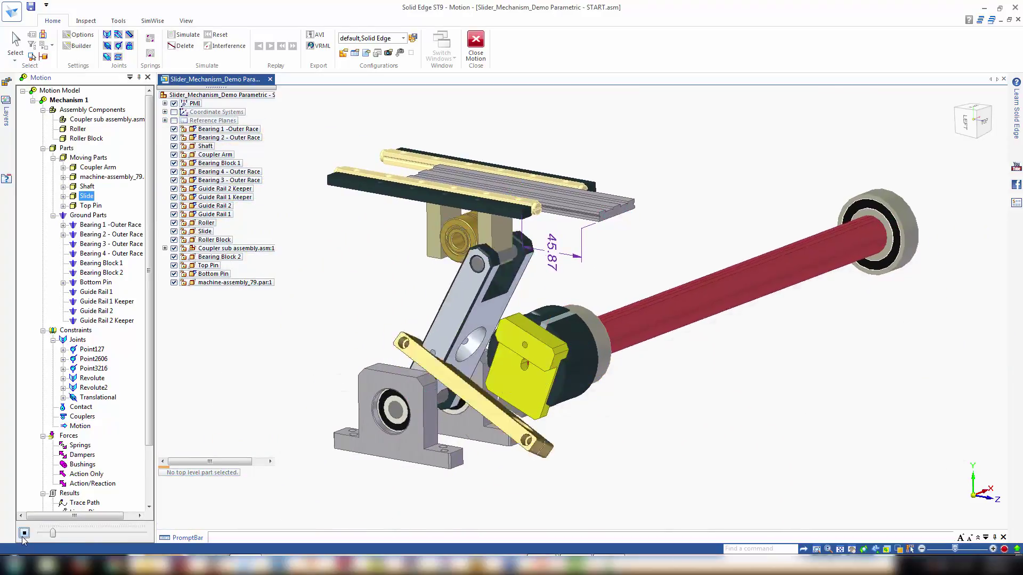
pyautogui.click(23, 535)
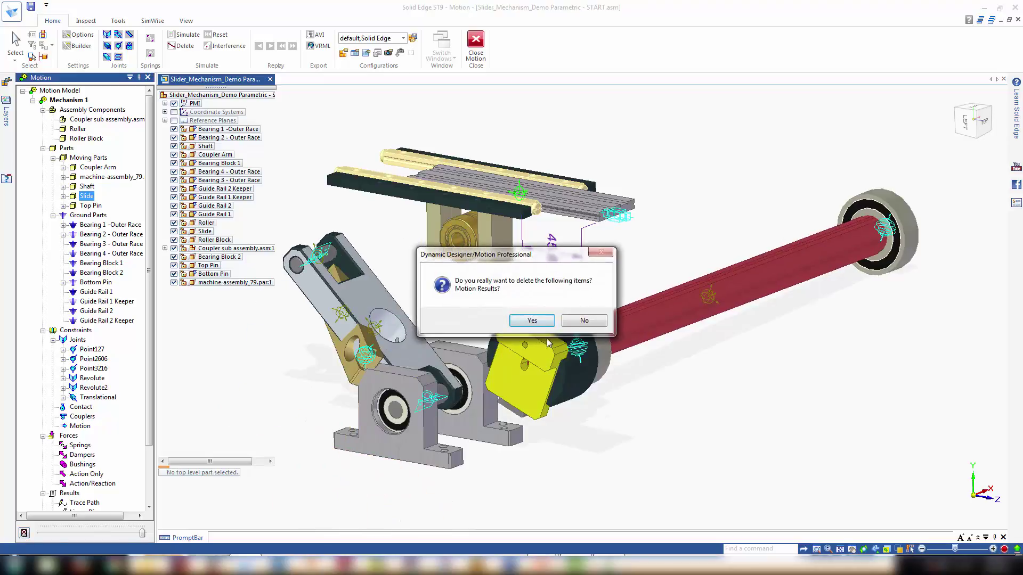
pyautogui.click(531, 321)
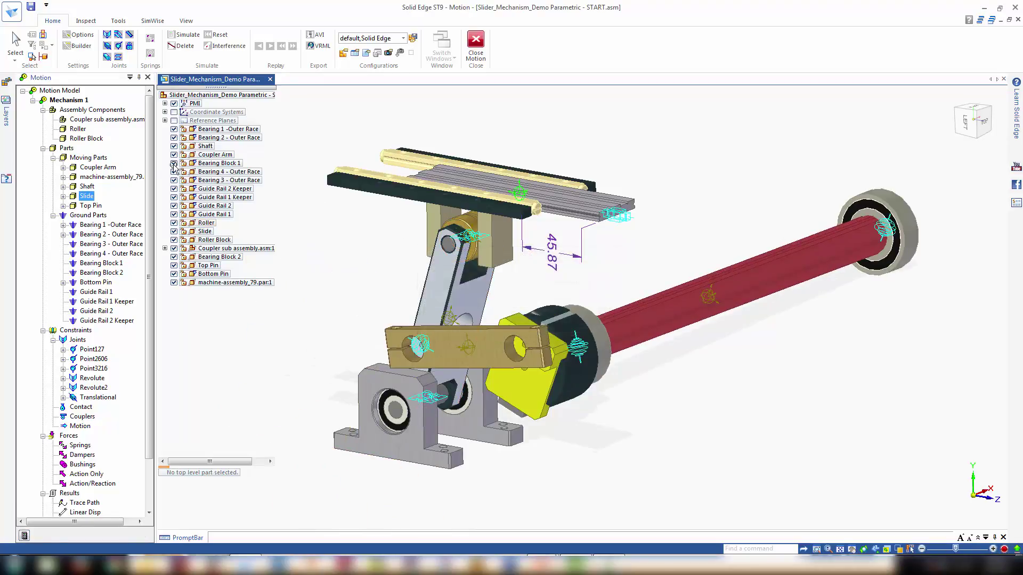
# Attach the Coupler sub assembly component to the Shaft moving part and move the messages window clear of the motion tree
pyautogui.click(78, 130)
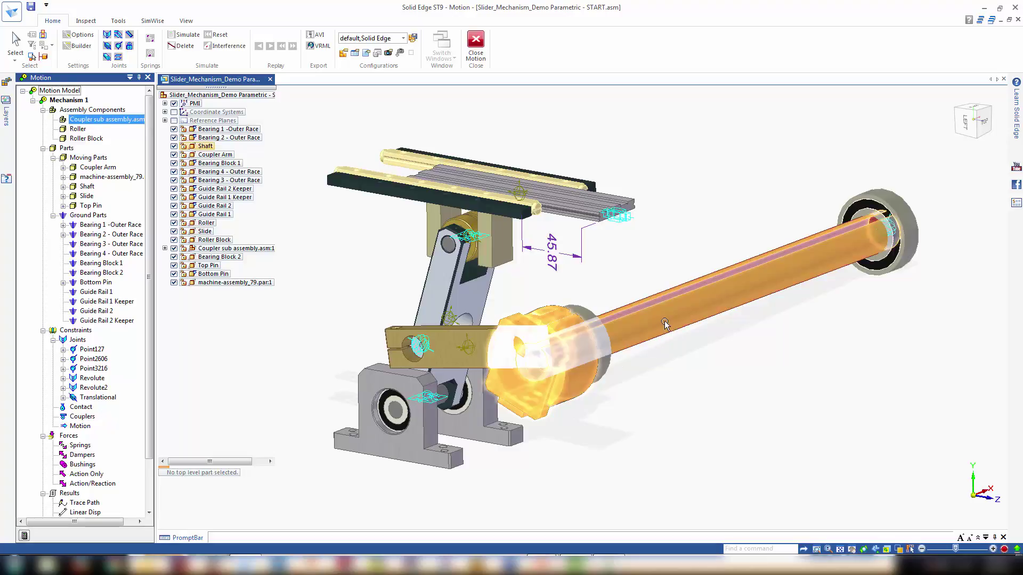
pyautogui.click(102, 122)
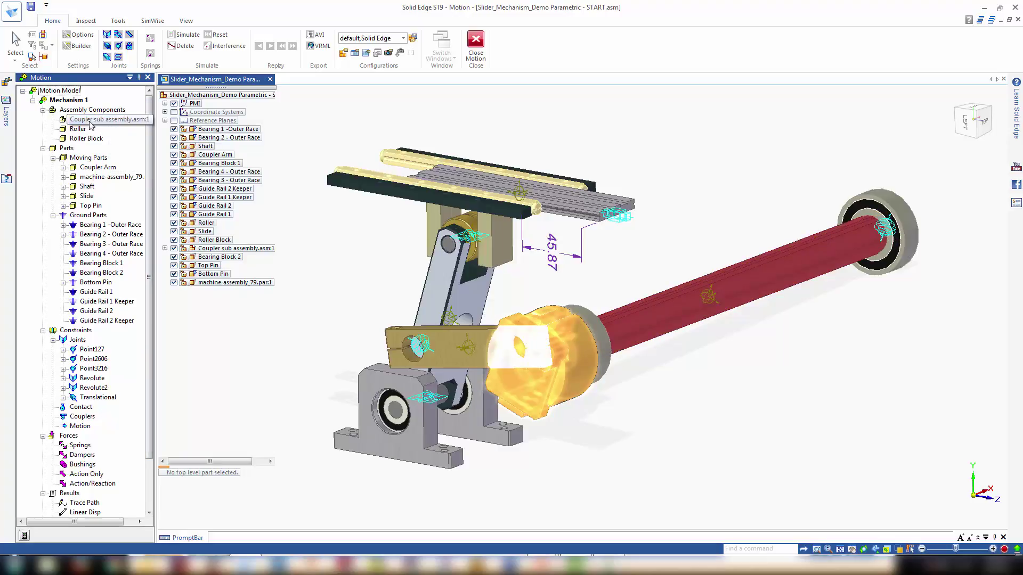
pyautogui.rightClick(90, 123)
pyautogui.moveTo(124, 173)
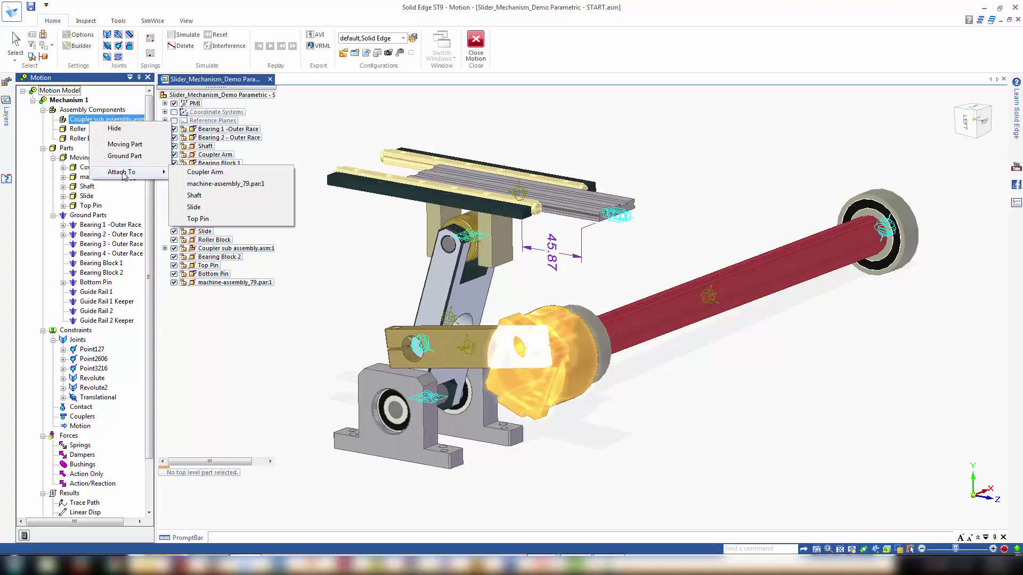
pyautogui.click(194, 195)
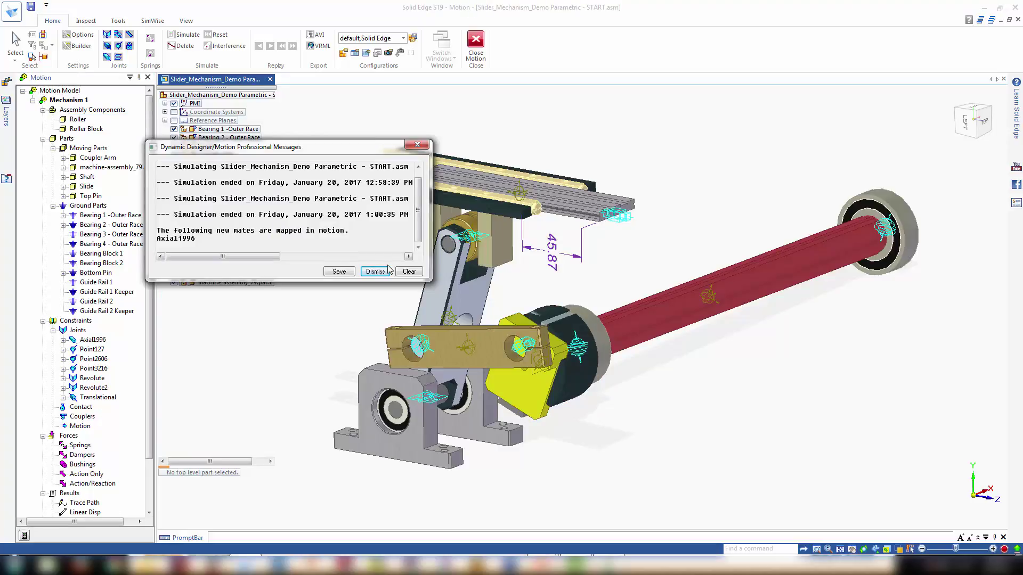
pyautogui.moveTo(357, 149); pyautogui.dragTo(757, 125)
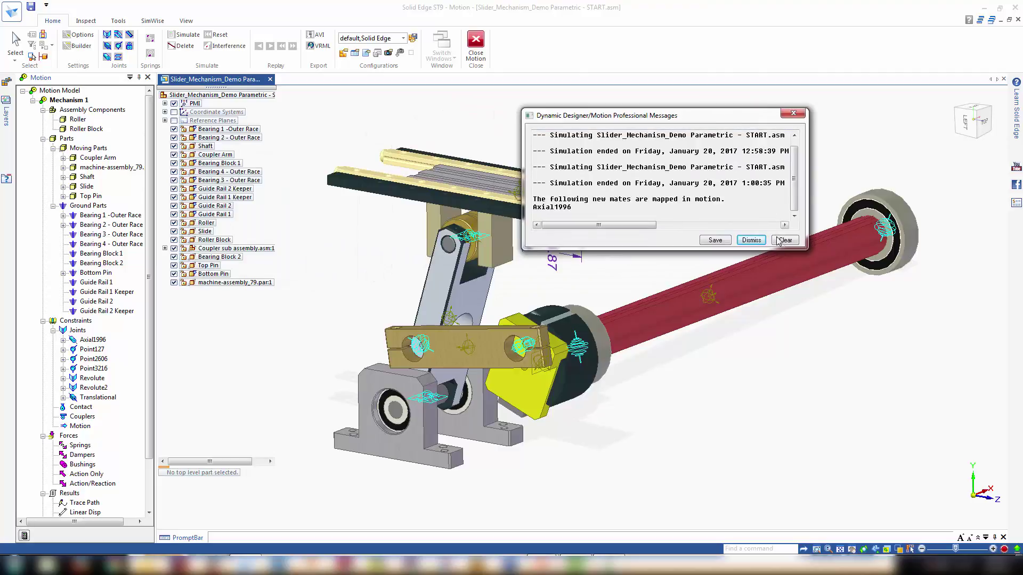
# Attach the Roller component to the Top Pin moving part and the Roller Block component to the Slide
pyautogui.rightClick(80, 120)
pyautogui.moveTo(137, 176)
pyautogui.click(186, 219)
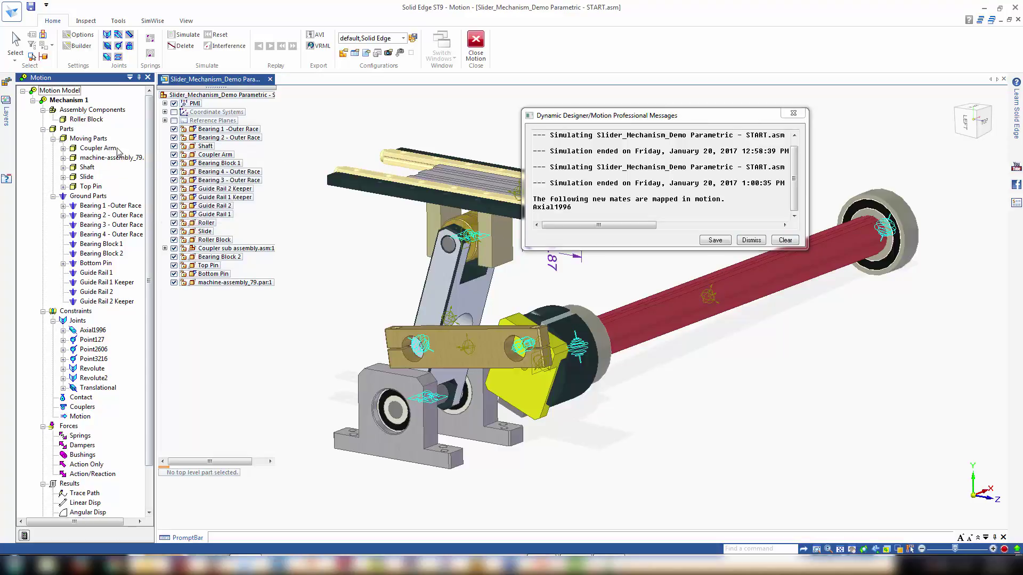
pyautogui.rightClick(80, 120)
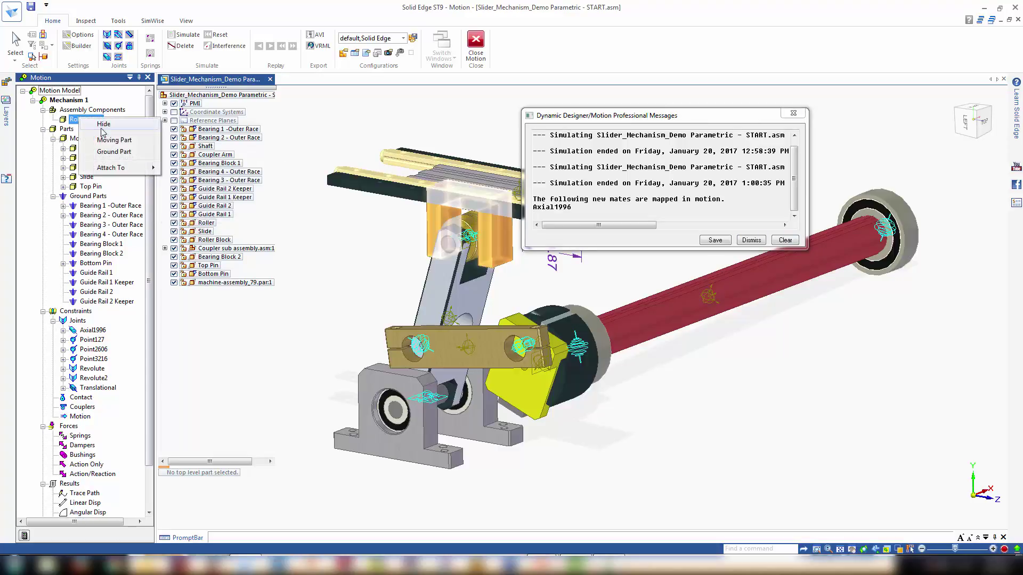
pyautogui.moveTo(119, 169)
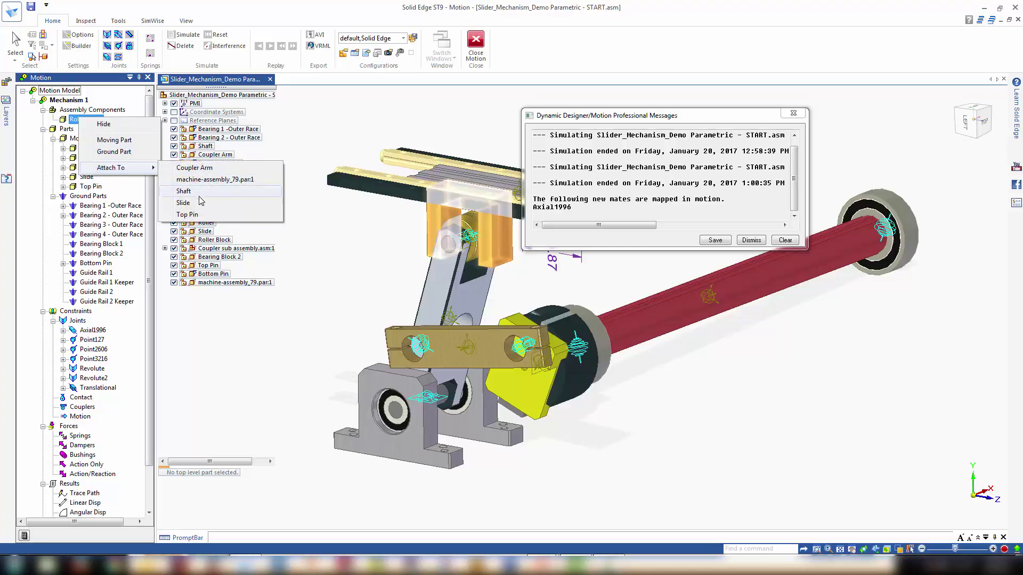
pyautogui.click(207, 215)
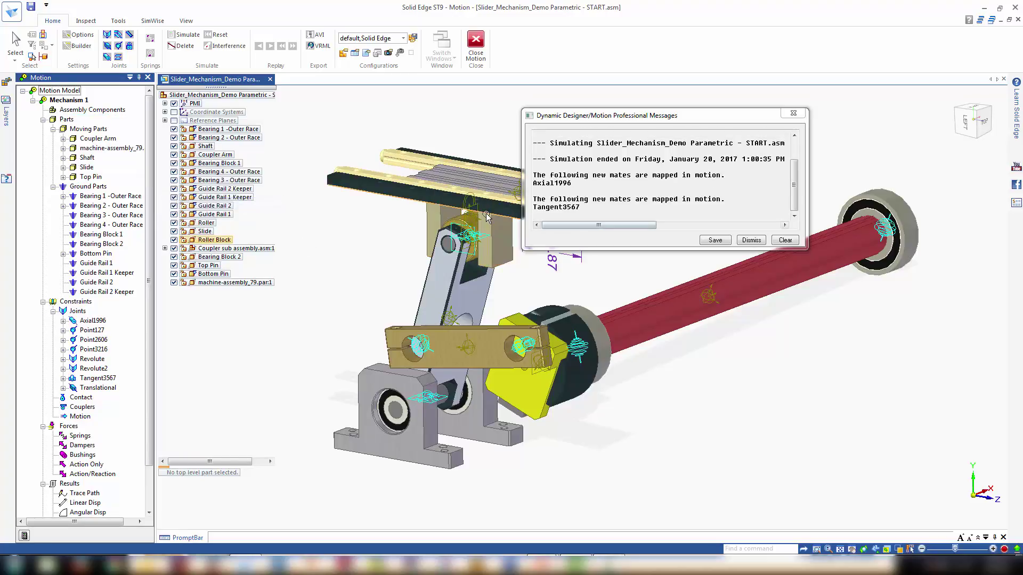
# Clear the motion messages and close their window without saving them to a file
pyautogui.click(785, 240)
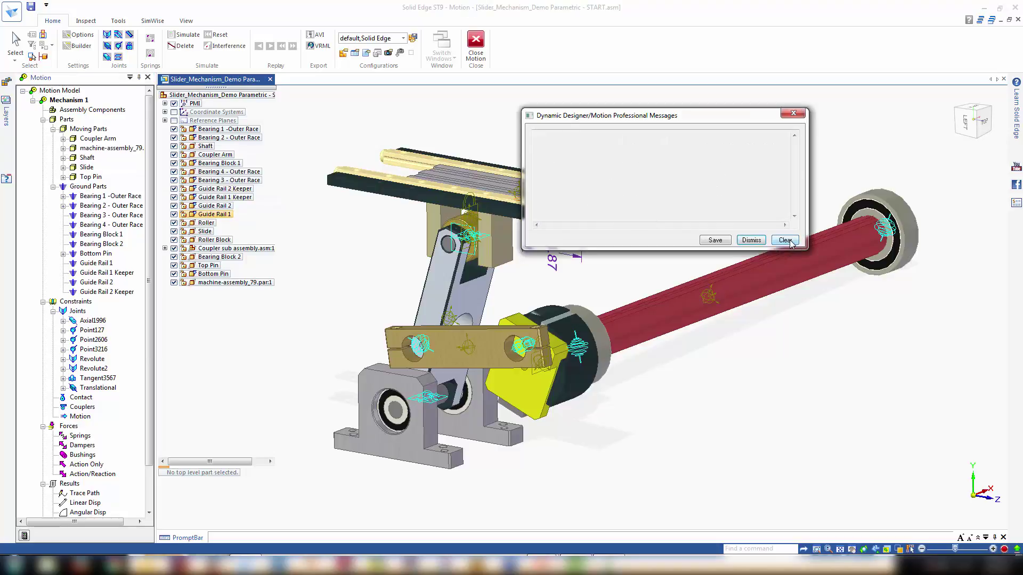
pyautogui.click(715, 240)
pyautogui.click(985, 393)
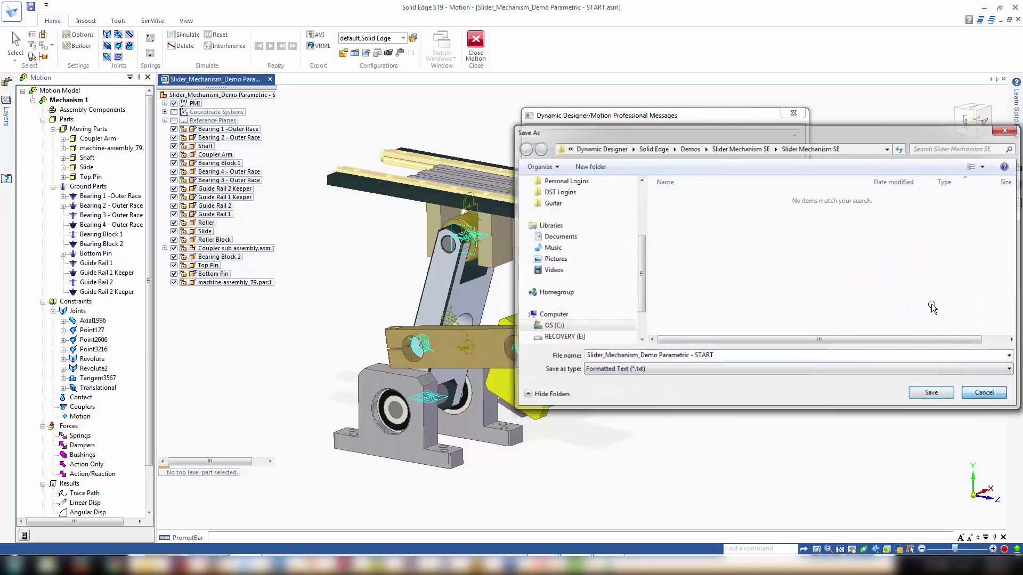
pyautogui.click(793, 113)
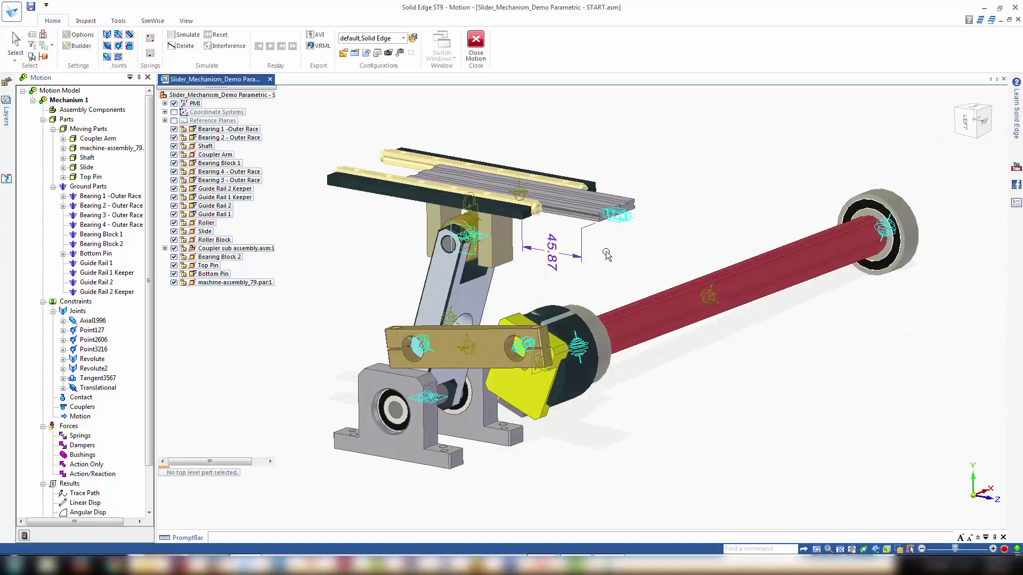
# Simulate the mechanism with the attached components, rewind to the start and examine the area around the Roller and Roller Block
pyautogui.click(23, 536)
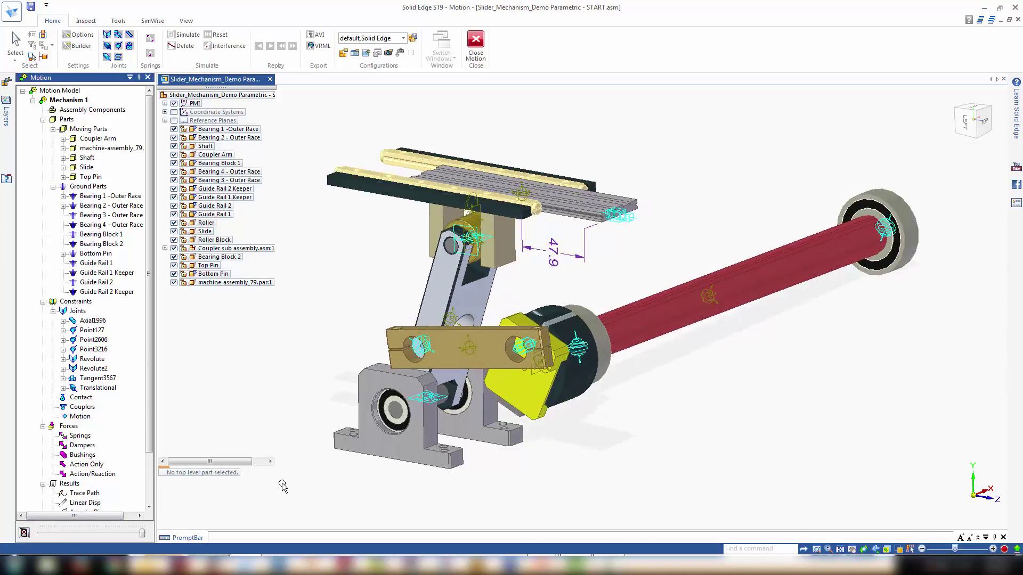
pyautogui.moveTo(142, 536); pyautogui.dragTo(23, 532)
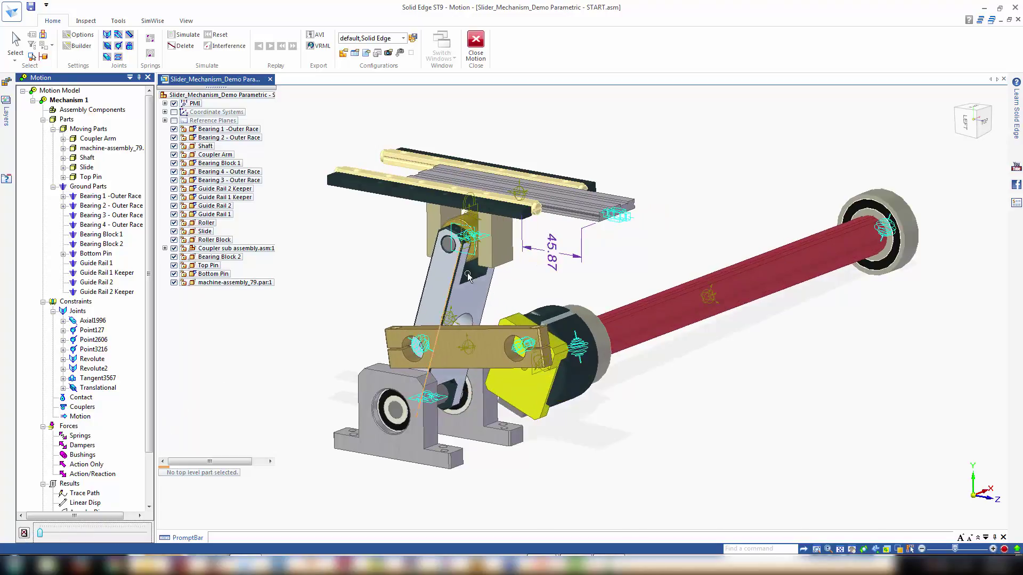
pyautogui.scroll(1, 498, 247)
pyautogui.moveTo(491, 270); pyautogui.dragTo(495, 272, button='middle')
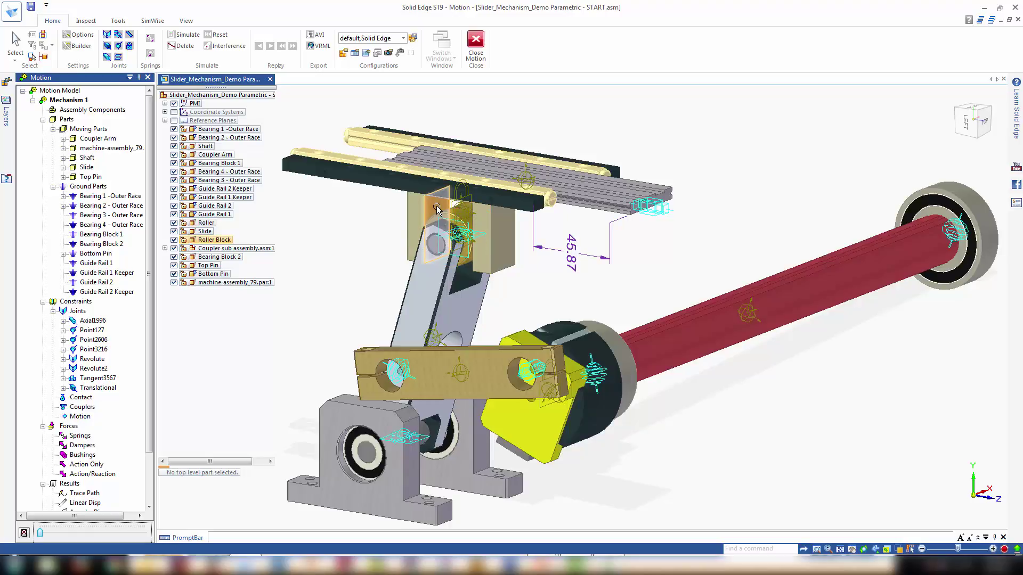
# Delete the motion results and the mapped Tangent3567 joint from the mechanism
pyautogui.click(93, 379)
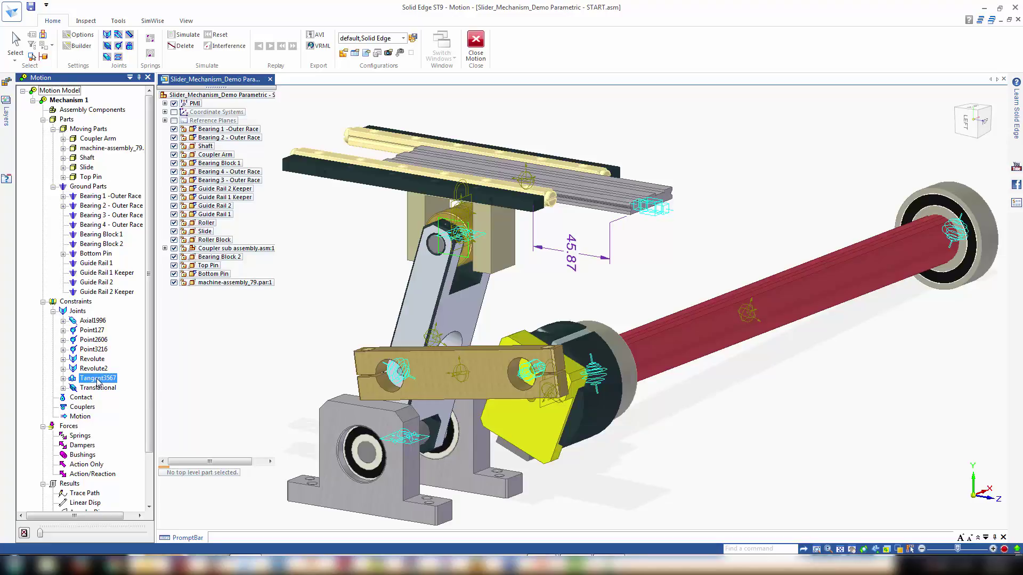
pyautogui.rightClick(97, 382)
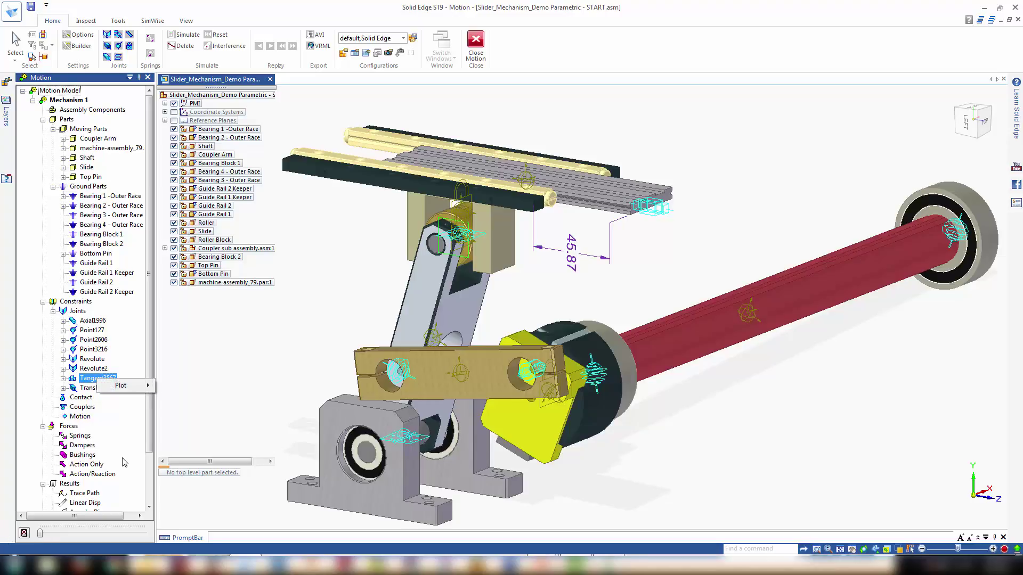
pyautogui.click(24, 532)
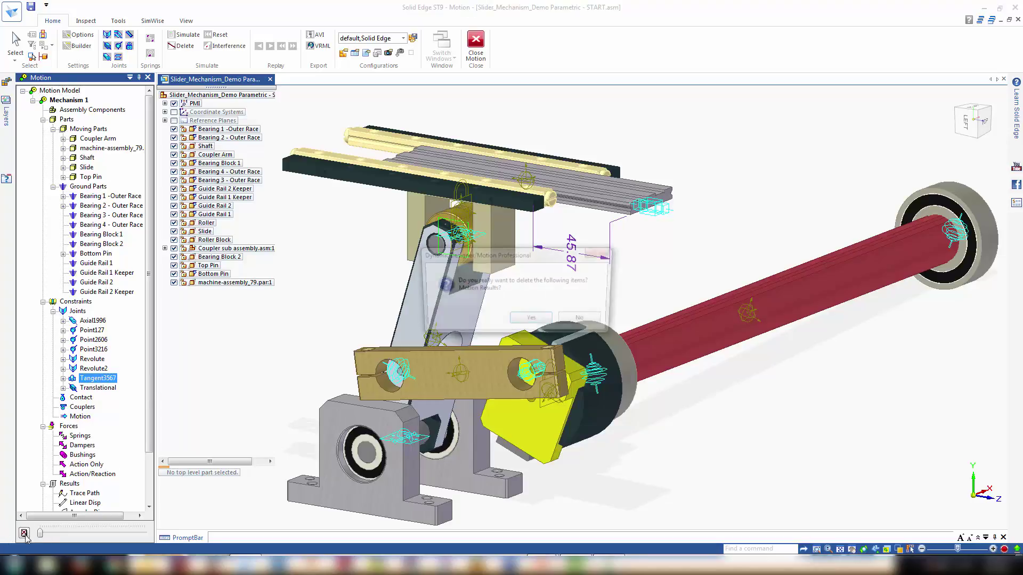
pyautogui.click(531, 321)
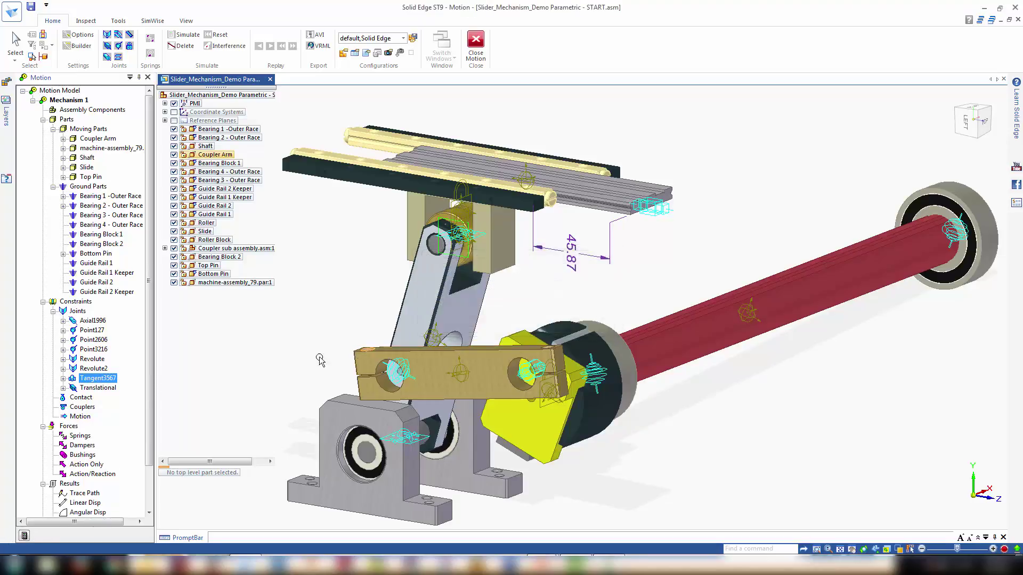
pyautogui.rightClick(107, 382)
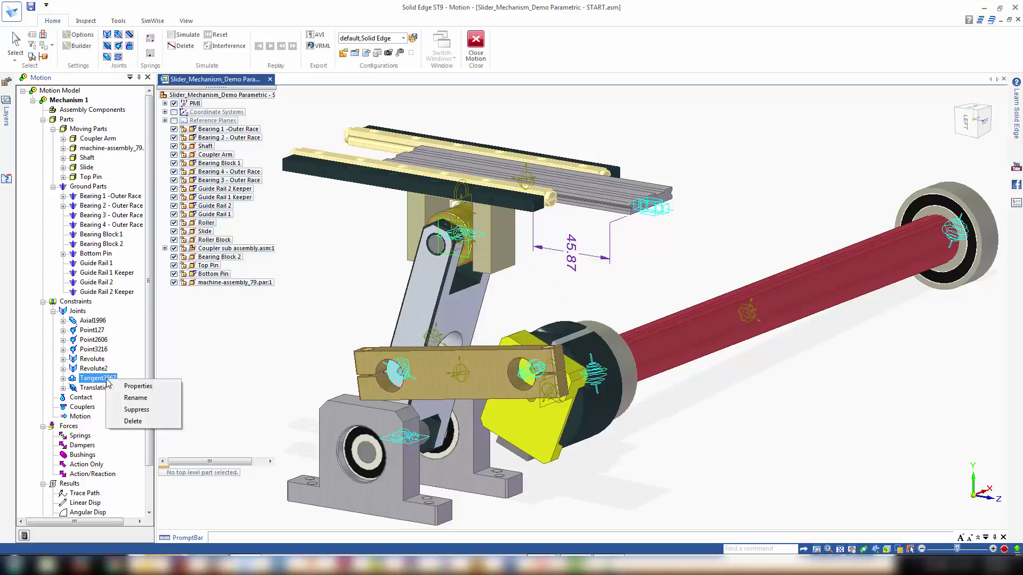
pyautogui.click(140, 428)
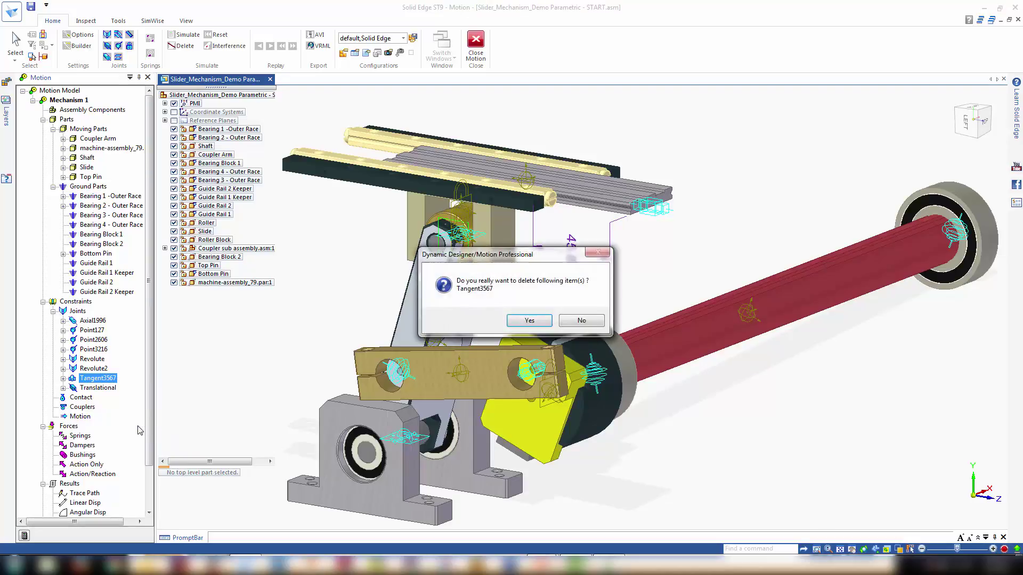
pyautogui.click(542, 319)
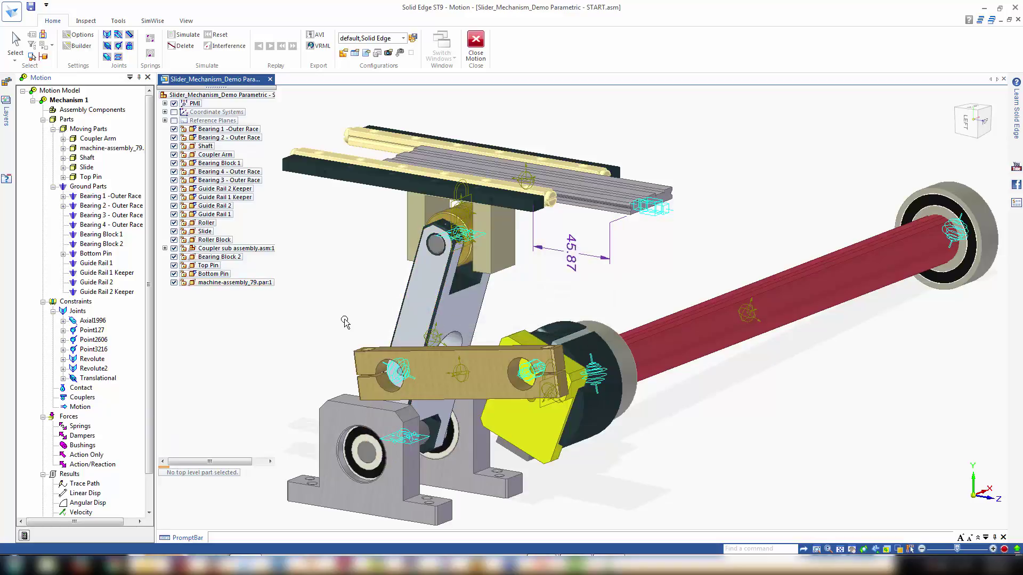
# Insert a 3D contact with the Roller and the Roller Block as its contacting parts
pyautogui.rightClick(84, 389)
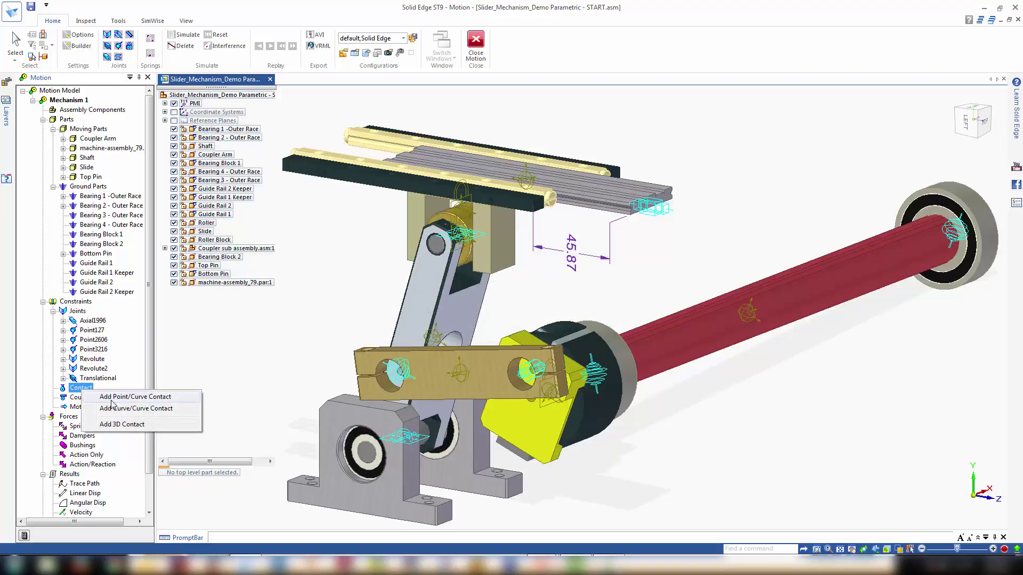
pyautogui.click(132, 425)
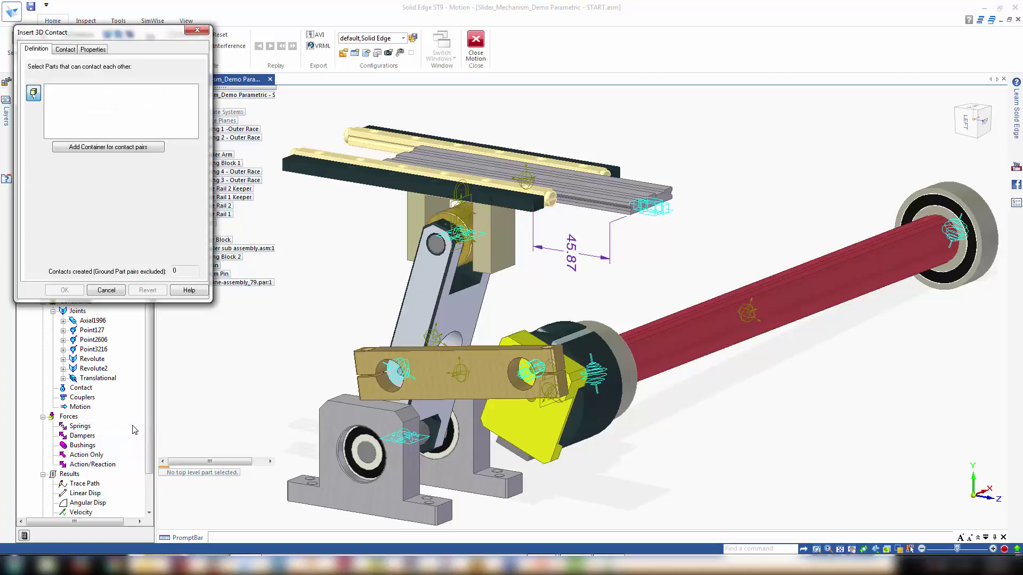
pyautogui.click(463, 213)
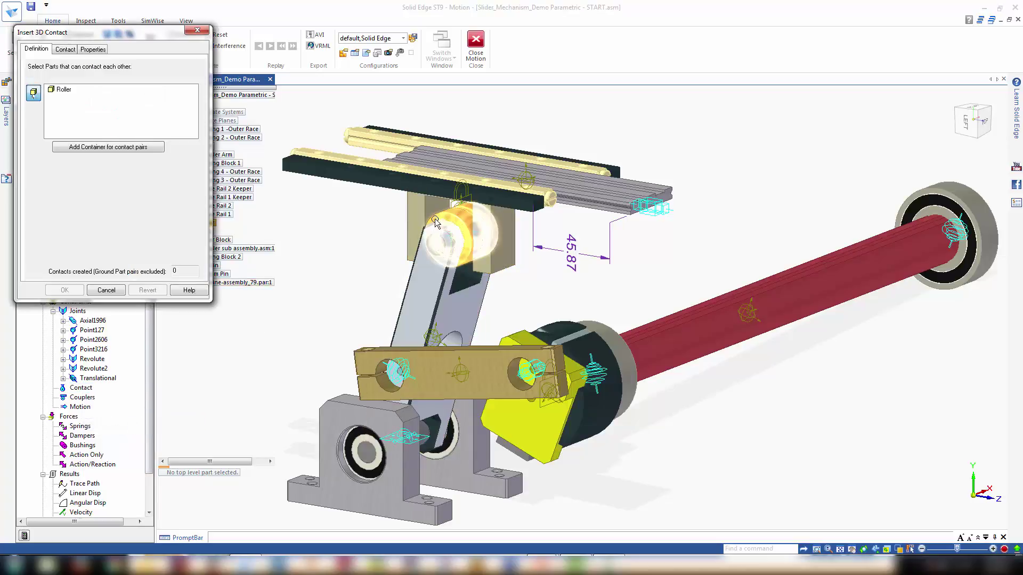
pyautogui.click(424, 229)
pyautogui.moveTo(430, 263); pyautogui.dragTo(484, 257, button='middle')
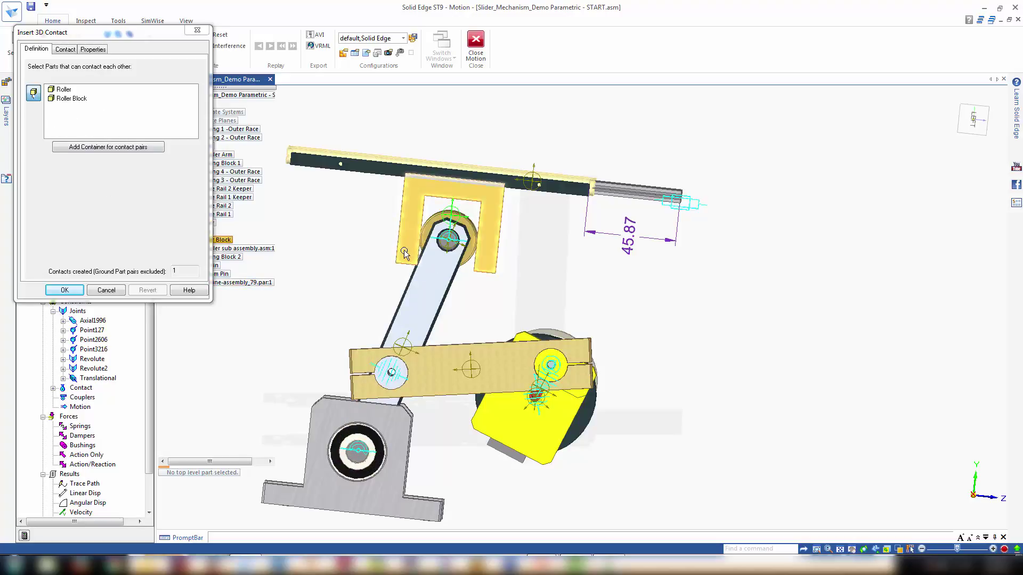
pyautogui.moveTo(403, 256); pyautogui.dragTo(602, 223, button='middle')
# Set the 3D contact's friction to None and Material 2 to DST Steel, and accept the contact
pyautogui.click(62, 49)
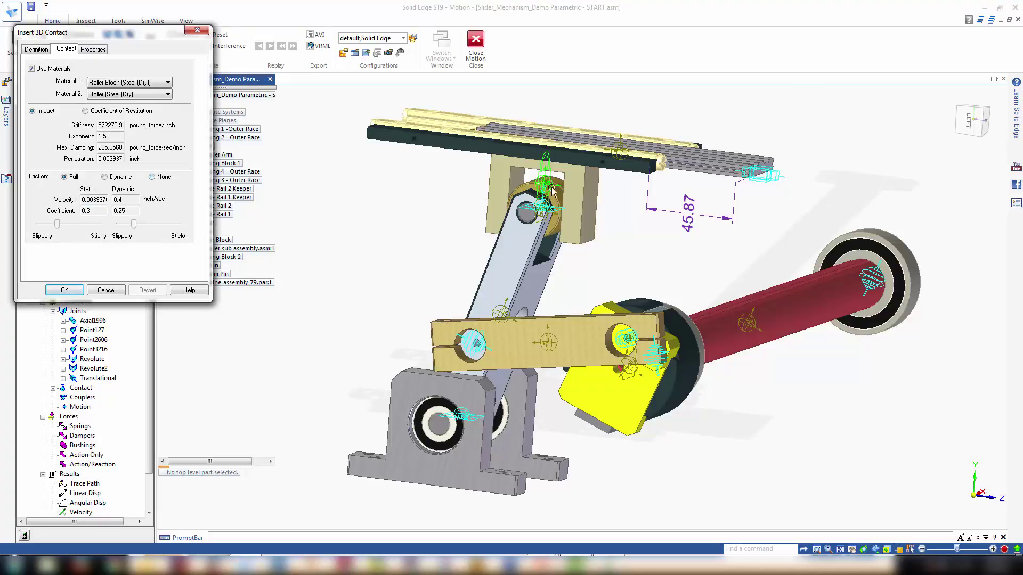
pyautogui.click(152, 177)
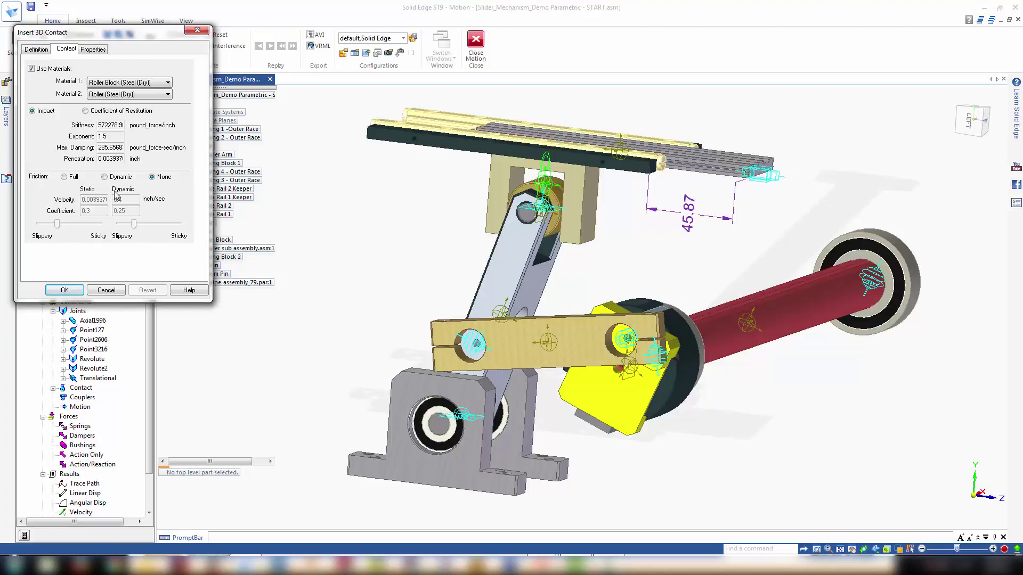
pyautogui.click(47, 69)
pyautogui.click(47, 69)
pyautogui.click(105, 94)
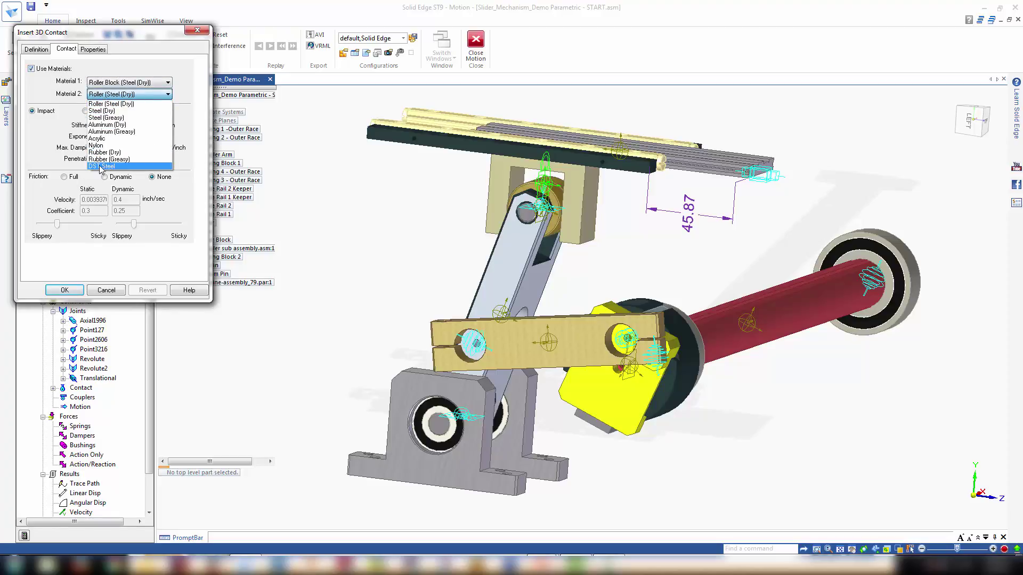
pyautogui.click(124, 167)
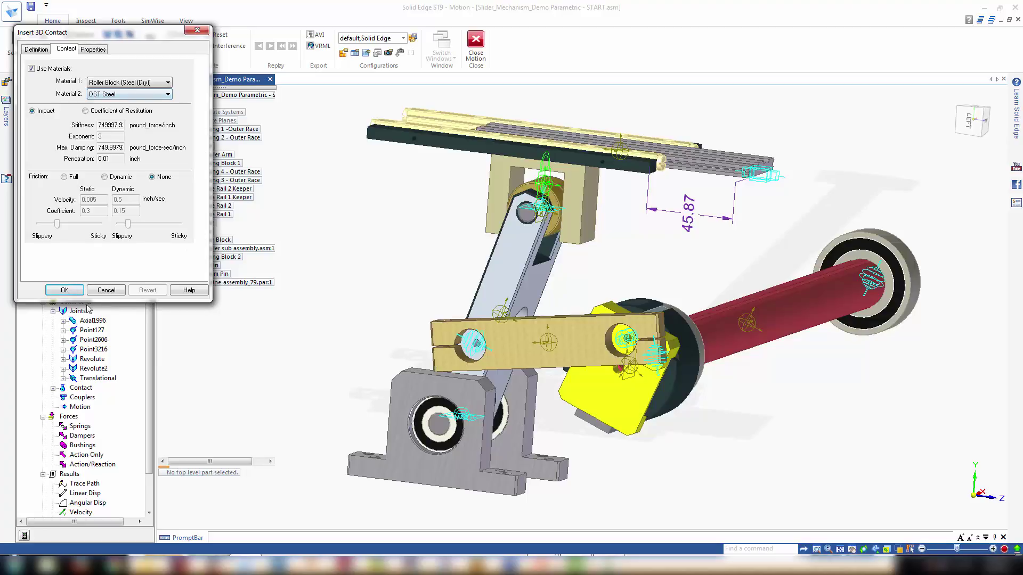
pyautogui.click(65, 291)
pyautogui.moveTo(290, 365); pyautogui.dragTo(276, 370, button='middle')
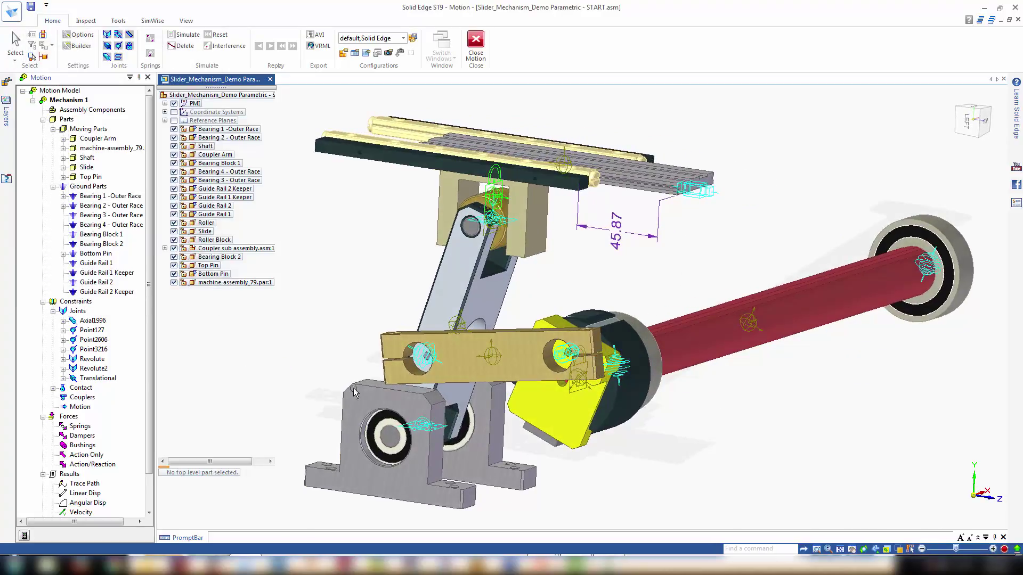
# Suppress the Point2606 joint at the bearing end of the Shaft
pyautogui.moveTo(807, 390); pyautogui.dragTo(719, 384, button='middle')
pyautogui.scroll(3, 719, 385)
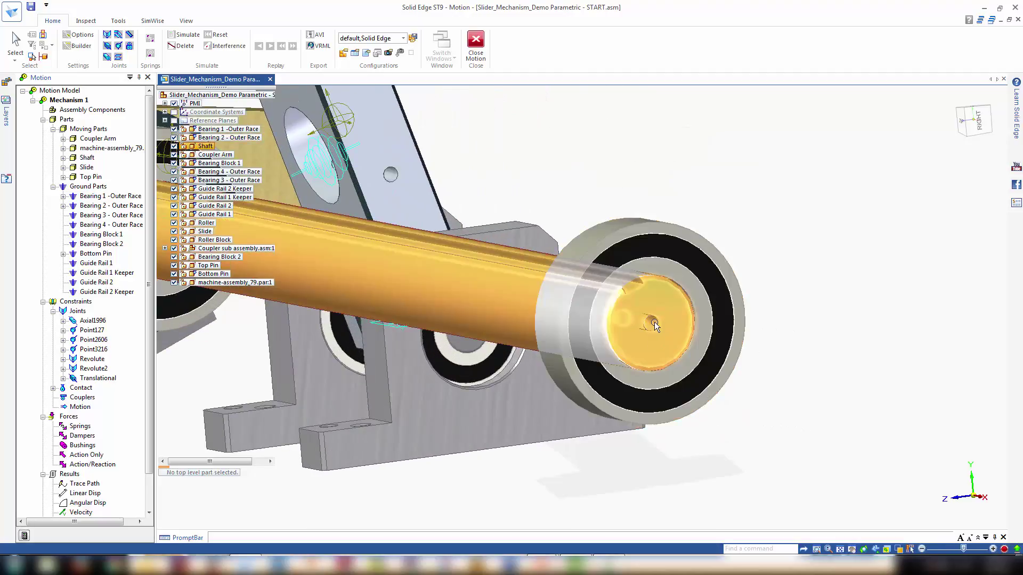
pyautogui.click(655, 321)
pyautogui.scroll(2, 563, 459)
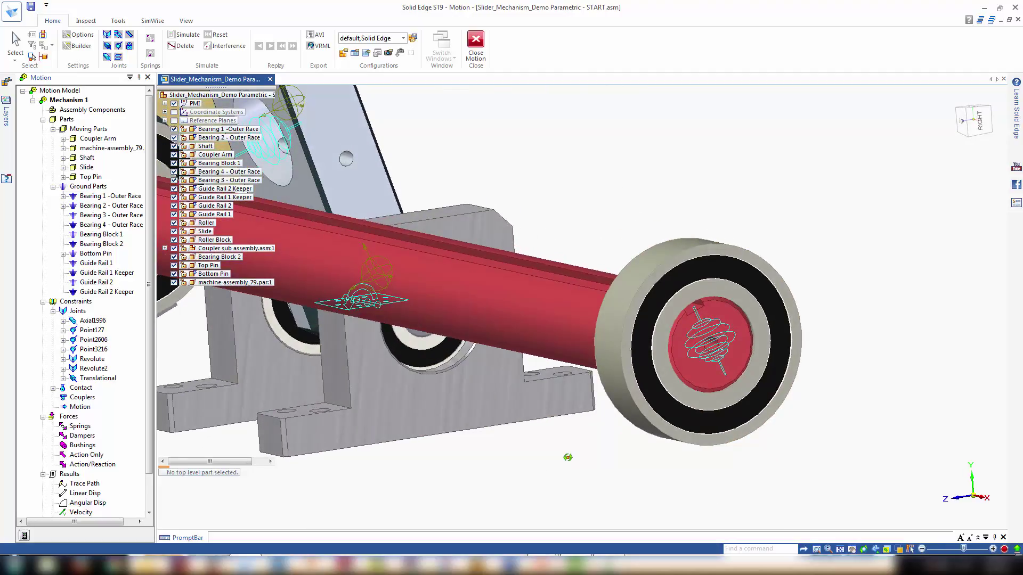
pyautogui.click(96, 350)
pyautogui.click(95, 340)
pyautogui.rightClick(96, 341)
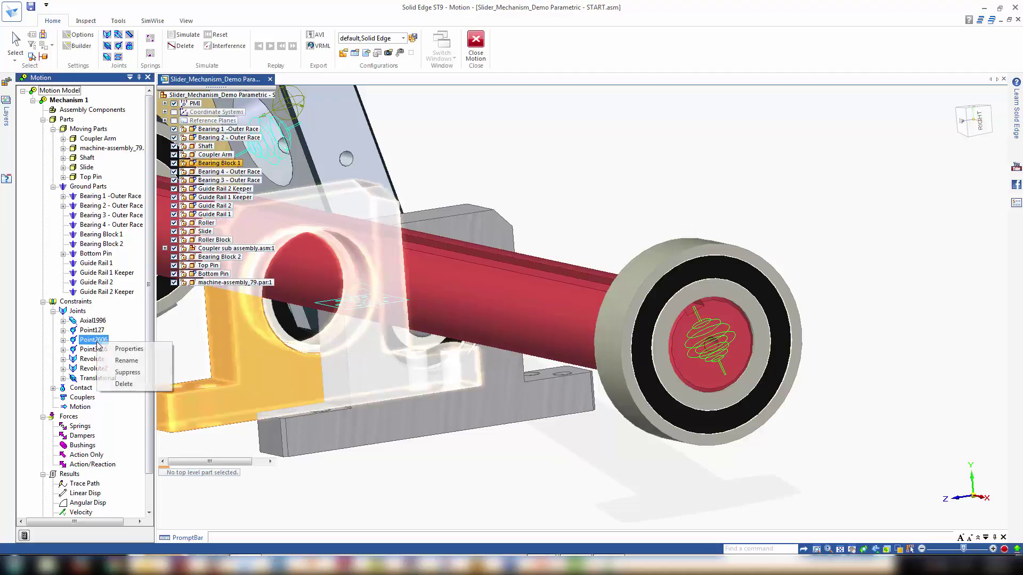
pyautogui.click(118, 372)
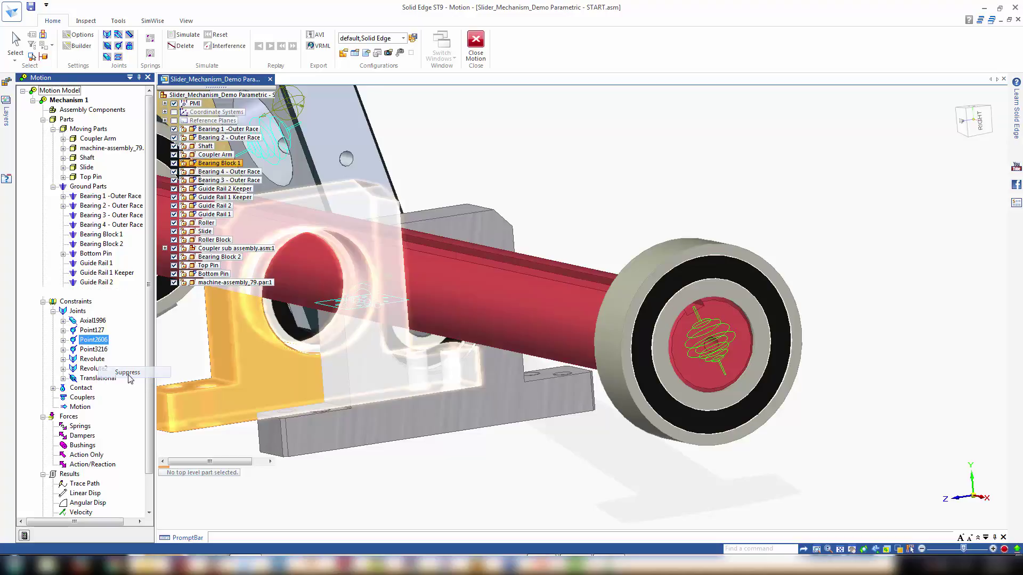
# Add an Inline JPrim between the Shaft and Bearing 2 - Outer Race, located at the shaft's end circle and directed by the bearing's circular edge
pyautogui.rightClick(77, 315)
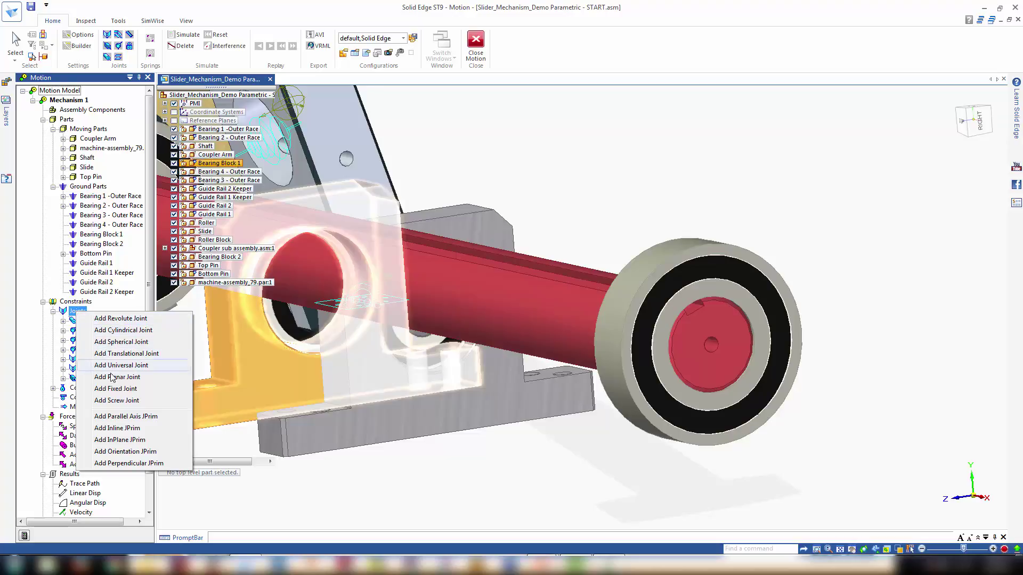
pyautogui.click(122, 429)
pyautogui.click(573, 317)
pyautogui.click(649, 261)
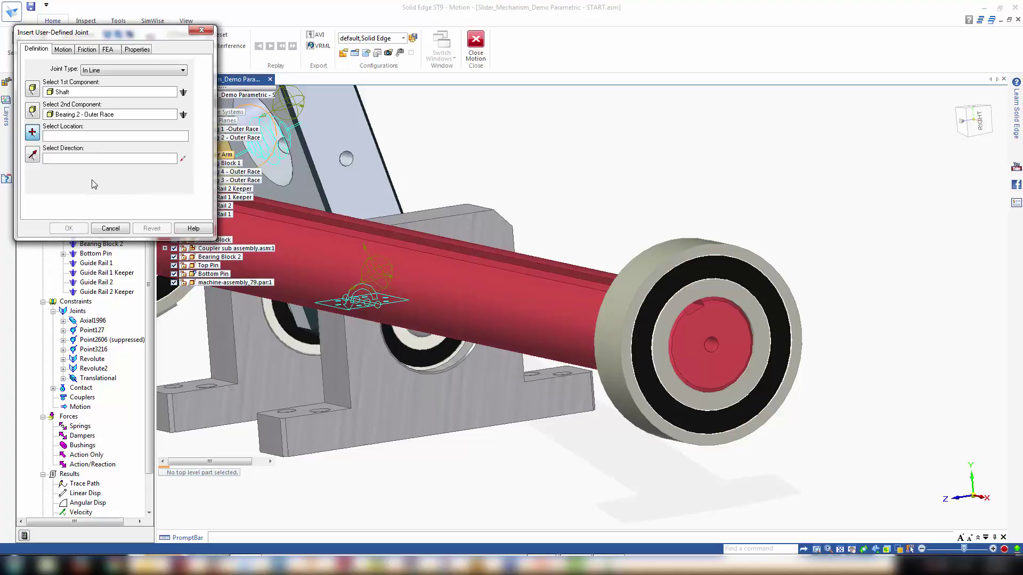
pyautogui.click(731, 308)
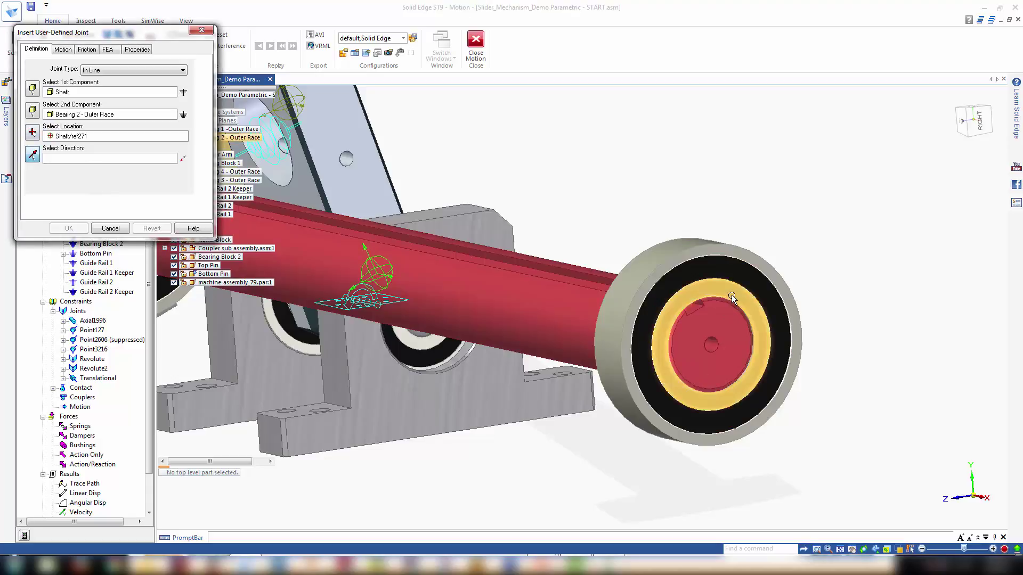
pyautogui.click(730, 297)
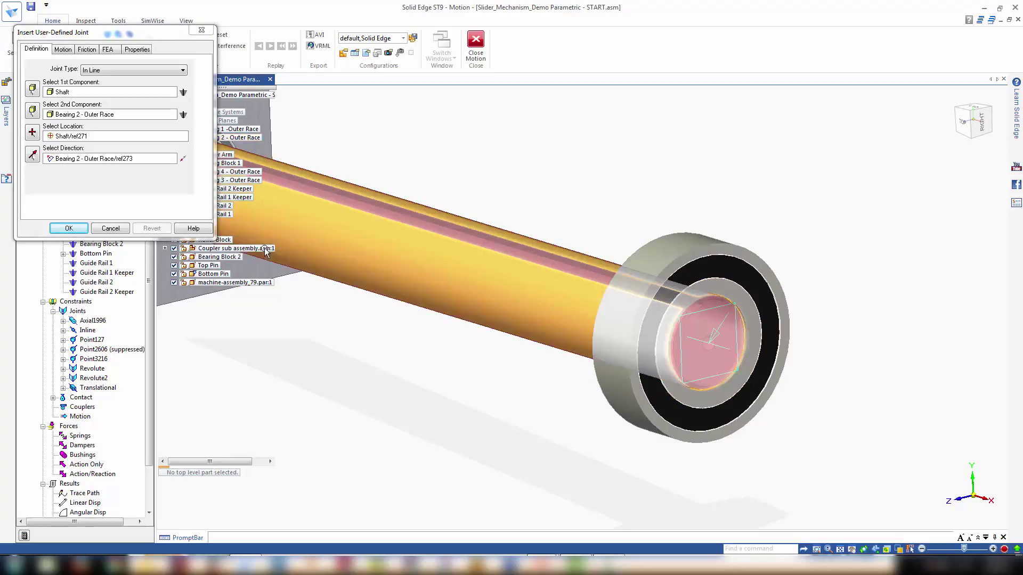
pyautogui.click(69, 228)
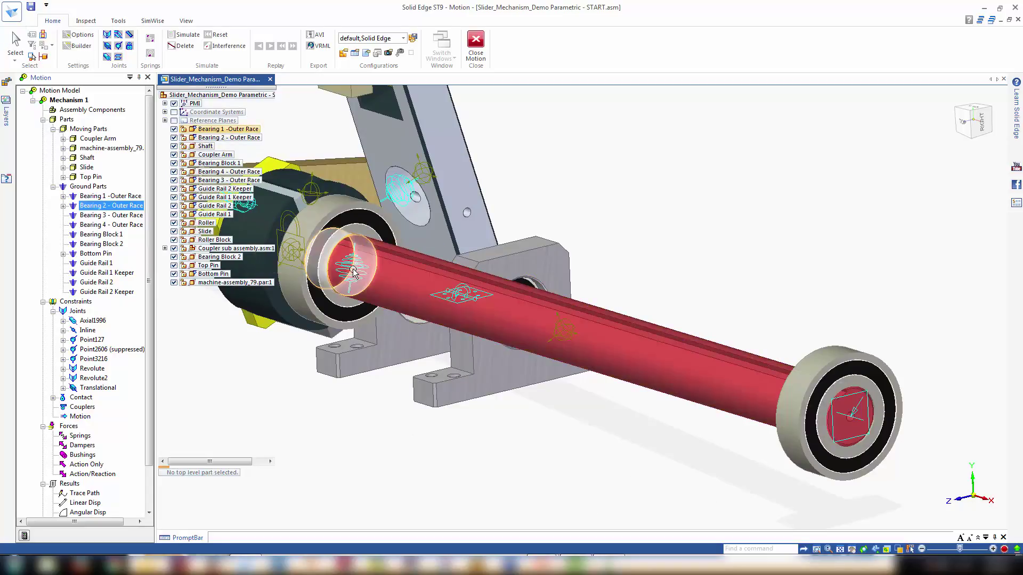
# Edit the Inline joint's motion to act on Rotate Z with the motion type Velocity
pyautogui.moveTo(379, 363); pyautogui.dragTo(703, 314, button='middle')
pyautogui.moveTo(598, 426); pyautogui.dragTo(648, 405, button='middle')
pyautogui.scroll(-2, 648, 404)
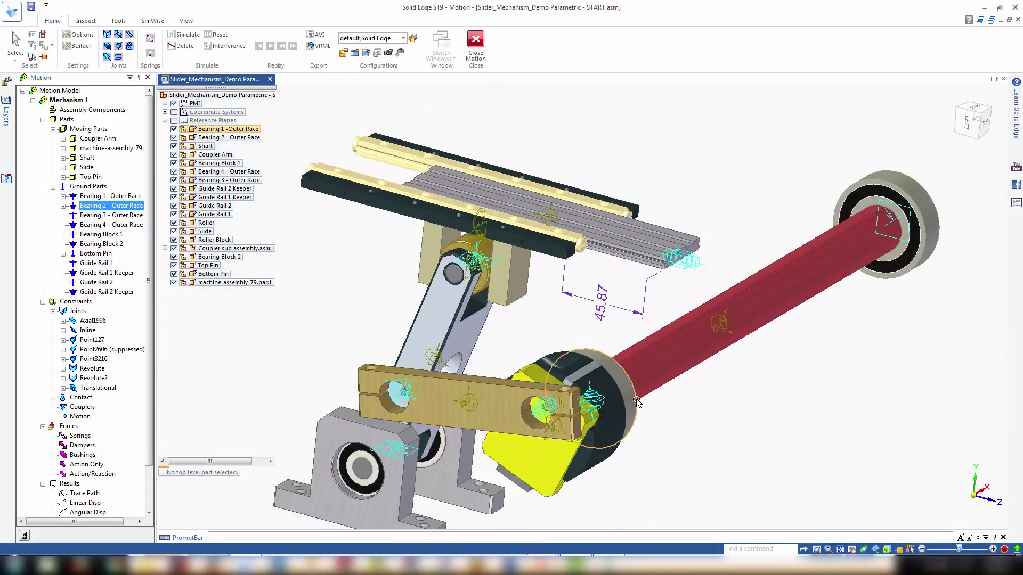
pyautogui.moveTo(699, 349)
pyautogui.mouseDown(button='middle')
pyautogui.moveTo(681, 337)
pyautogui.moveTo(689, 328)
pyautogui.moveTo(695, 337)
pyautogui.mouseUp(button='middle')
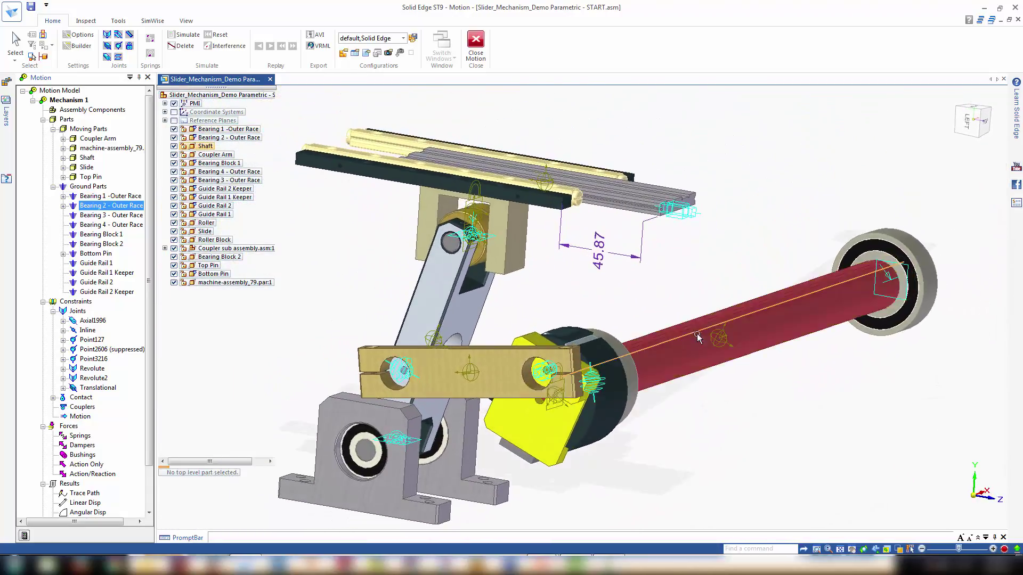
pyautogui.scroll(-1, 704, 363)
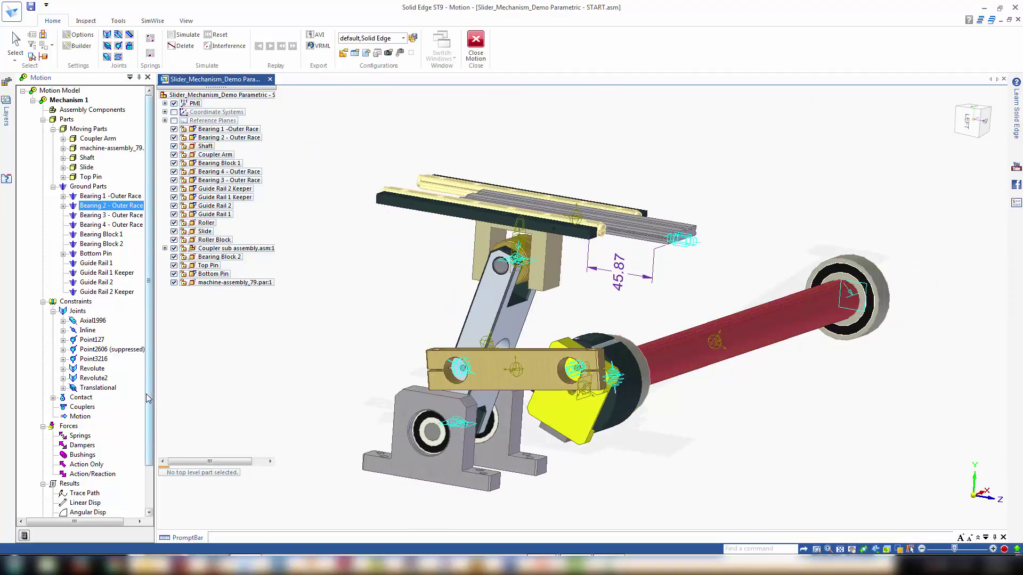
pyautogui.rightClick(82, 331)
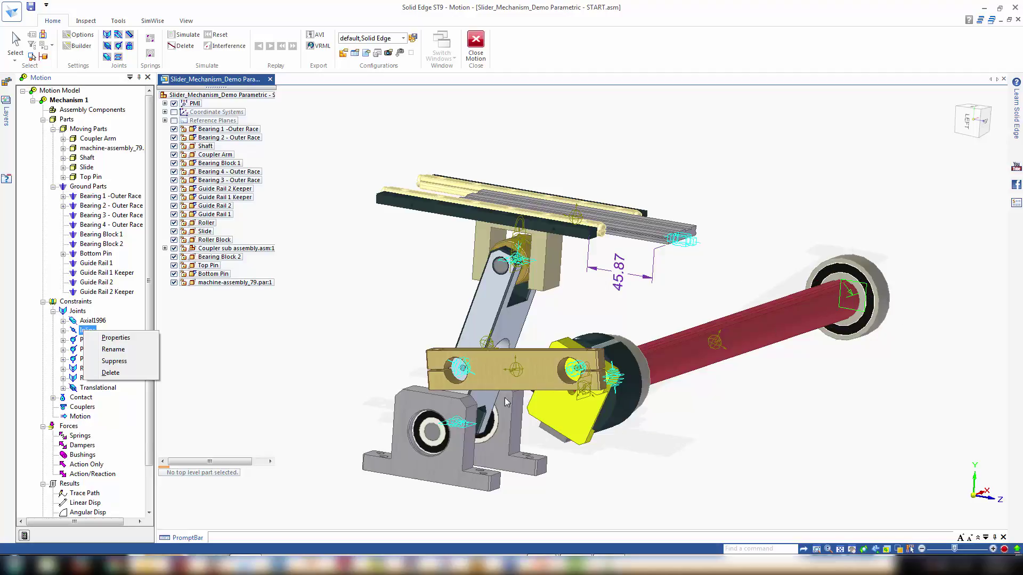
pyautogui.click(112, 337)
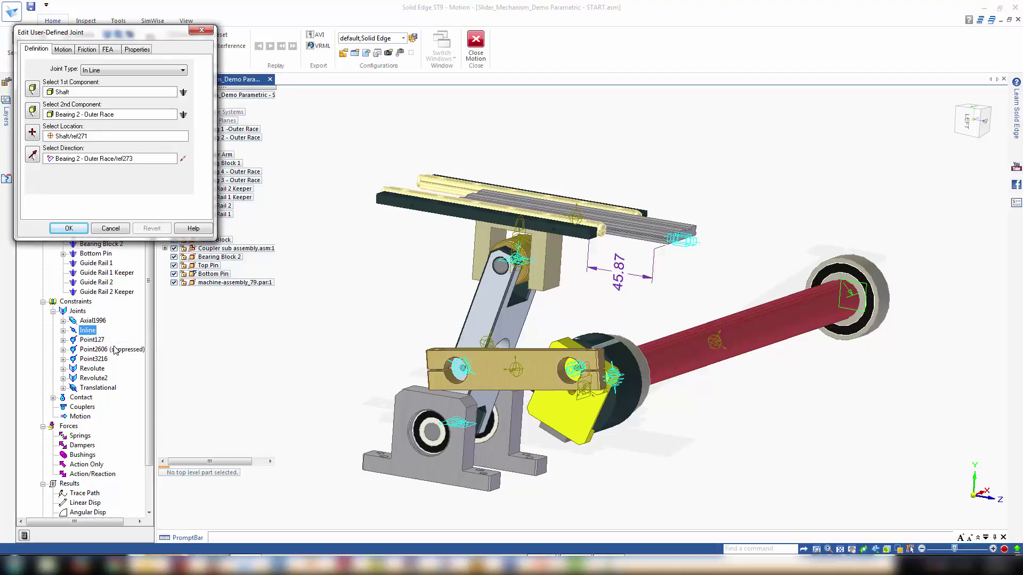
pyautogui.click(66, 50)
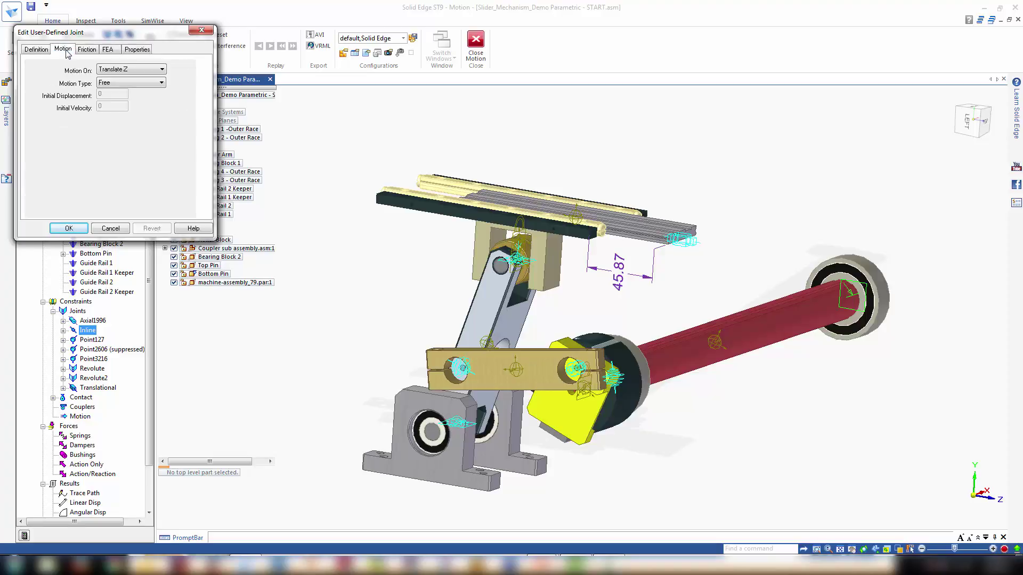
pyautogui.click(161, 70)
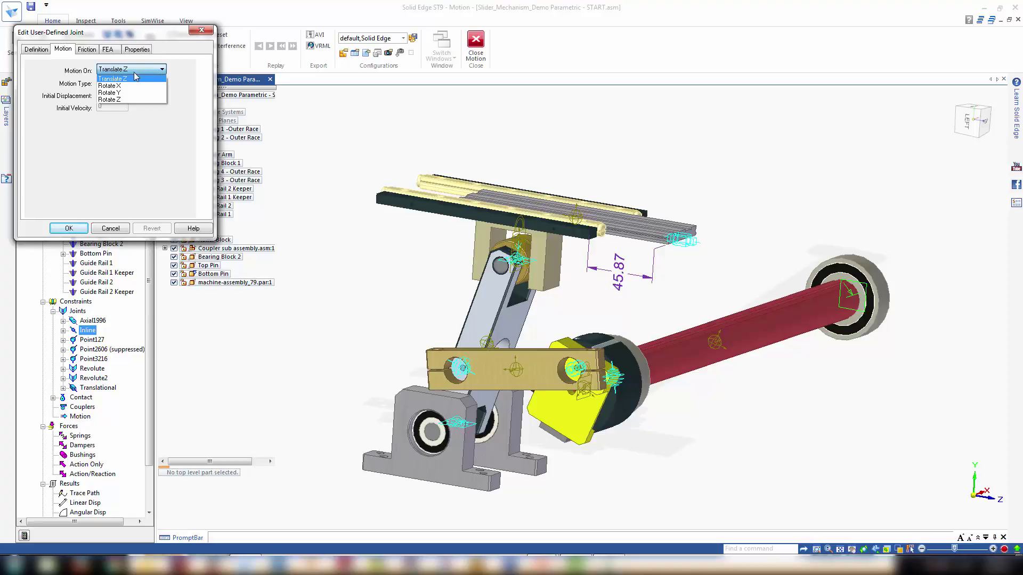
pyautogui.click(113, 99)
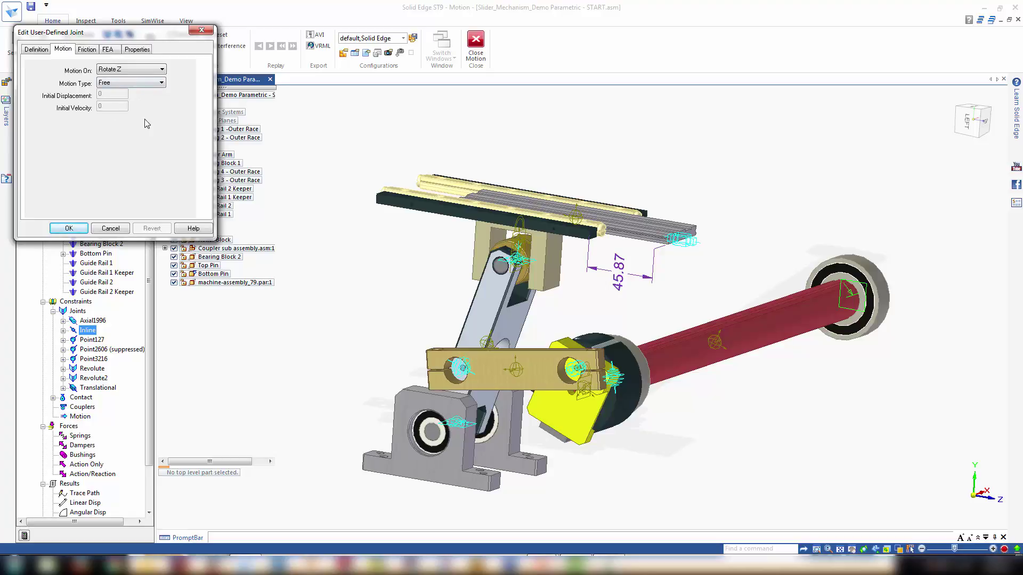
pyautogui.click(120, 84)
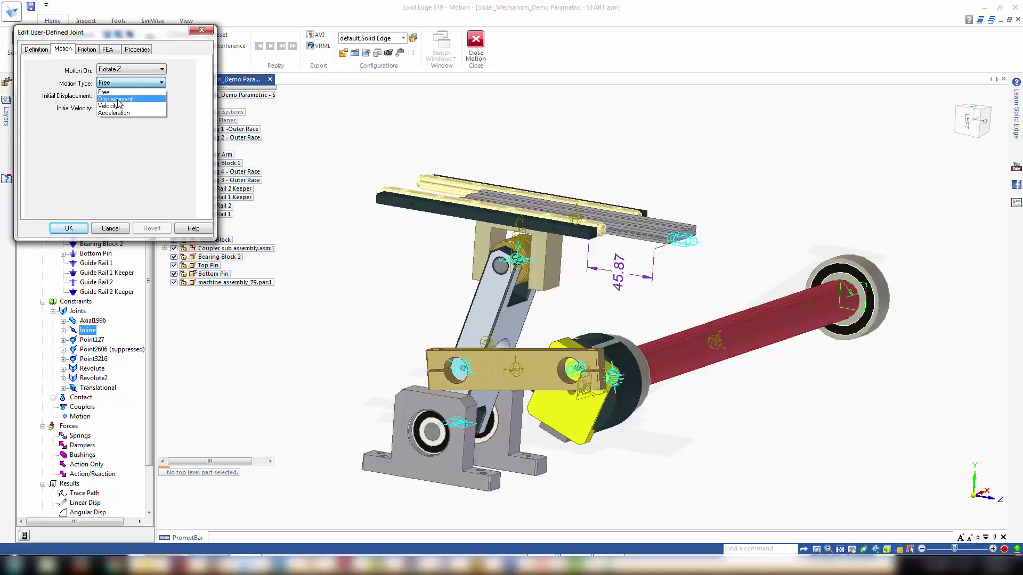
pyautogui.click(119, 106)
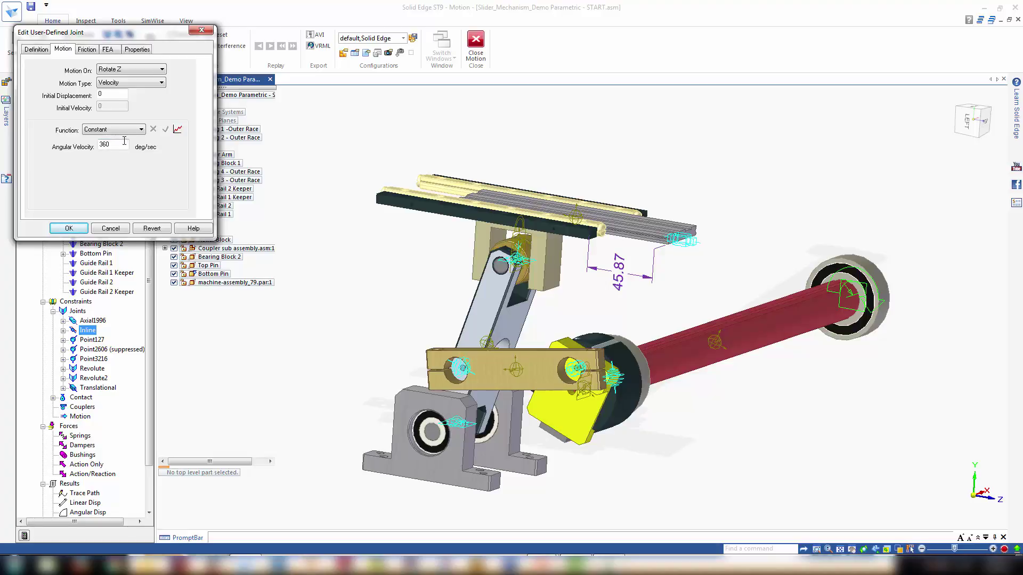
# Try the Spline function for the joint's velocity, then use Expression with 360D and accept the joint
pyautogui.click(142, 130)
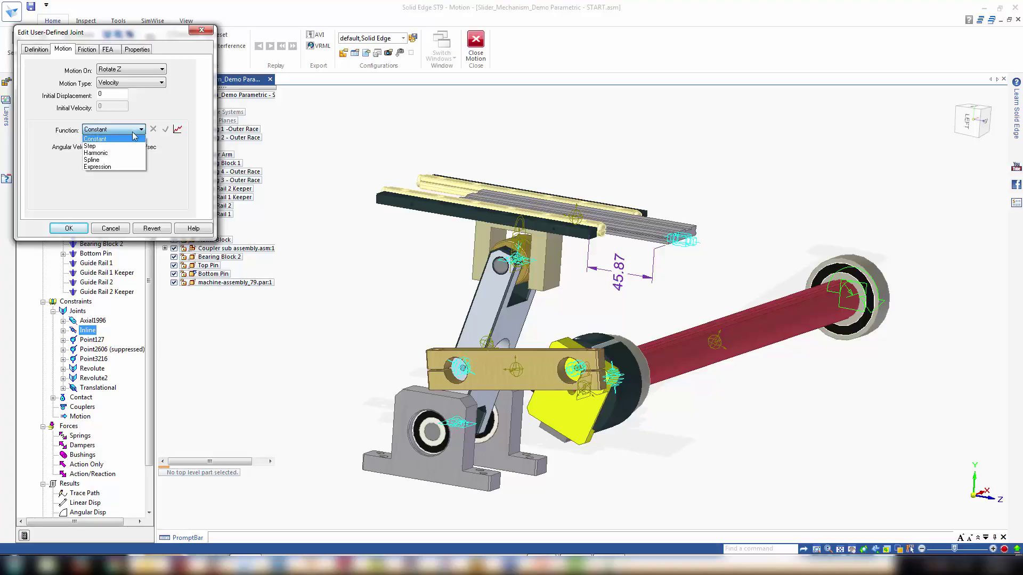
pyautogui.click(93, 161)
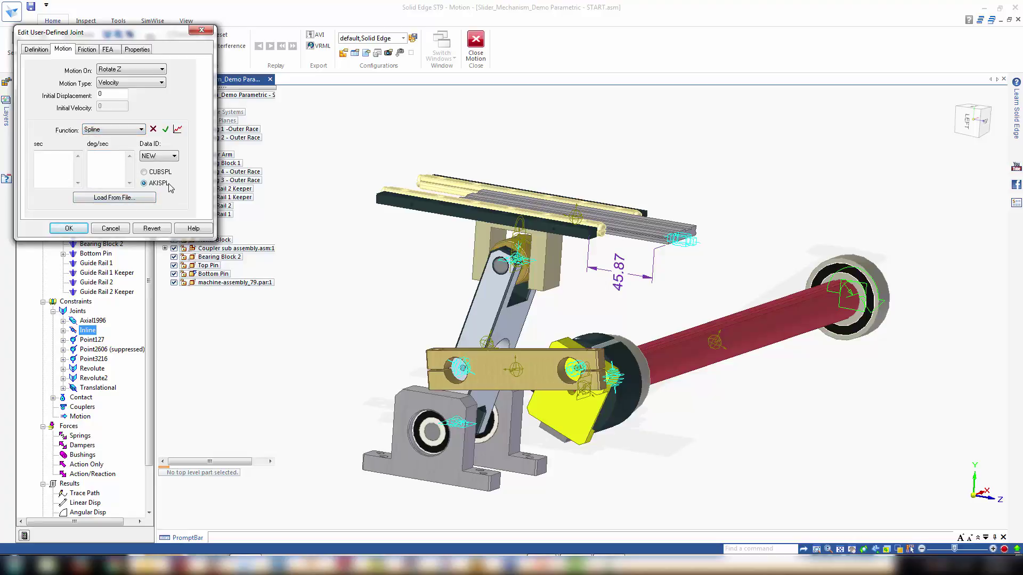
pyautogui.click(106, 131)
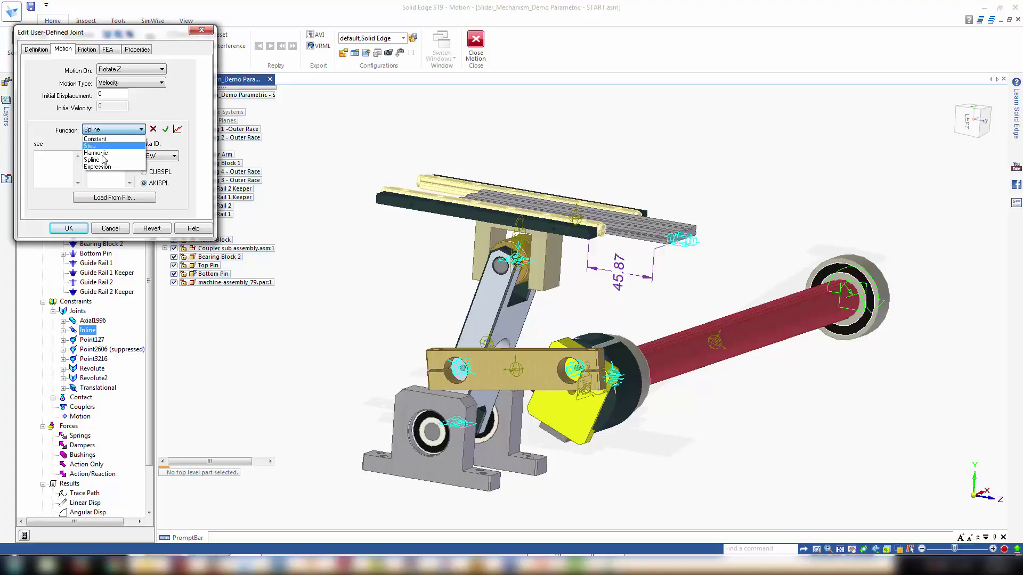
pyautogui.click(101, 166)
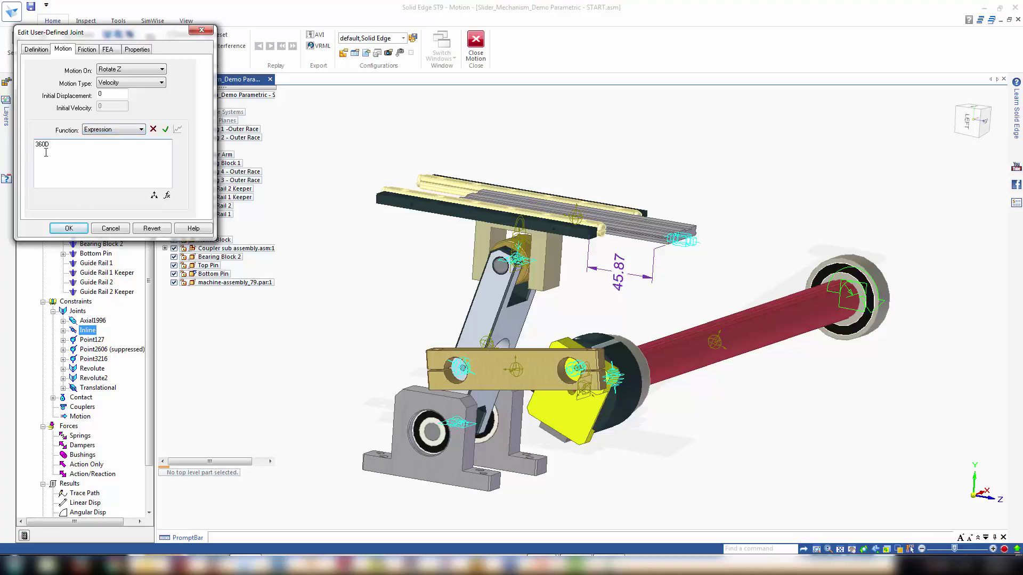
pyautogui.click(76, 162)
pyautogui.click(69, 228)
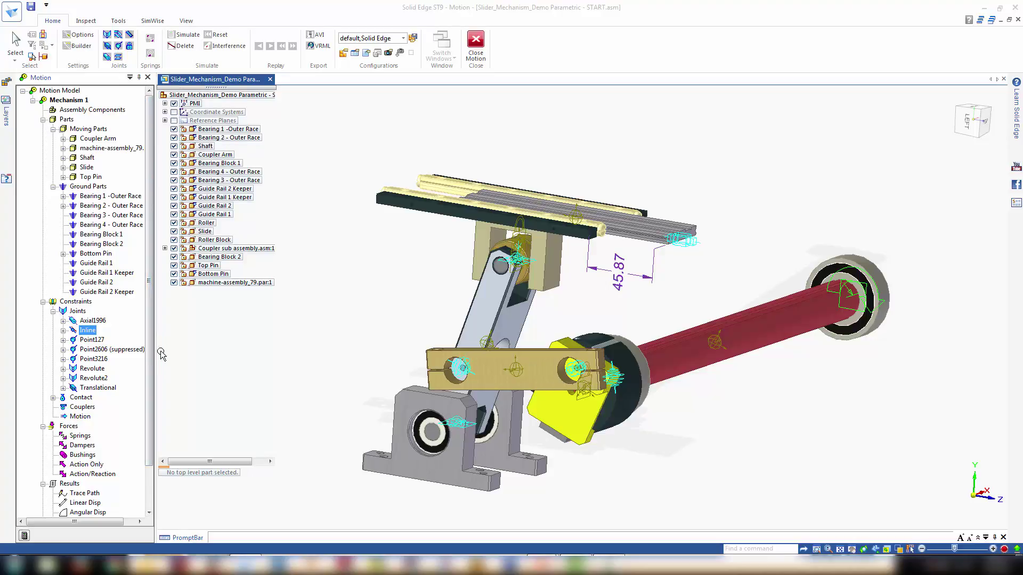
# Change the number of frames in Mechanism 1's simulation parameters, run the simulation and scrub through its animation
pyautogui.rightClick(70, 101)
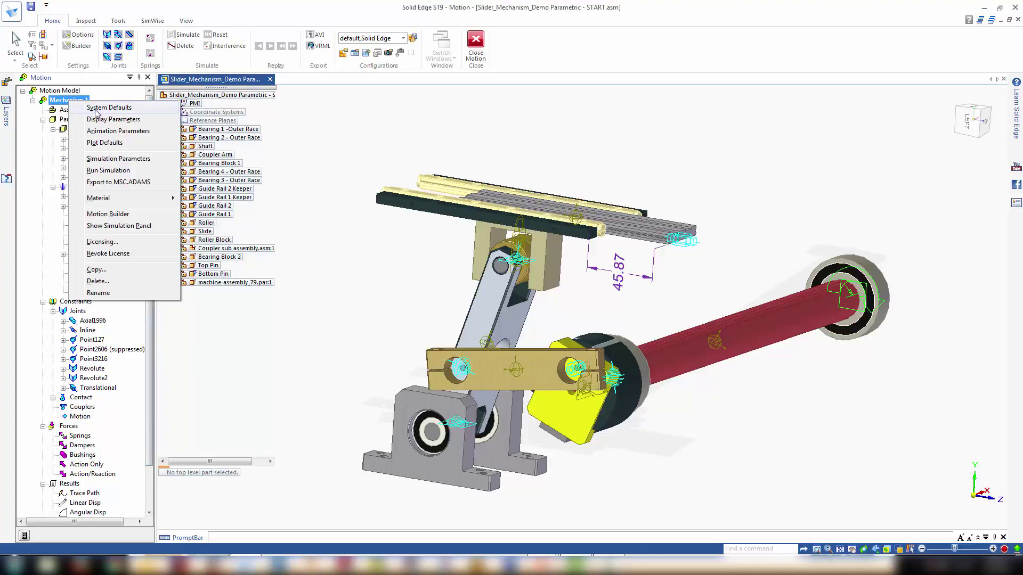
pyautogui.click(96, 107)
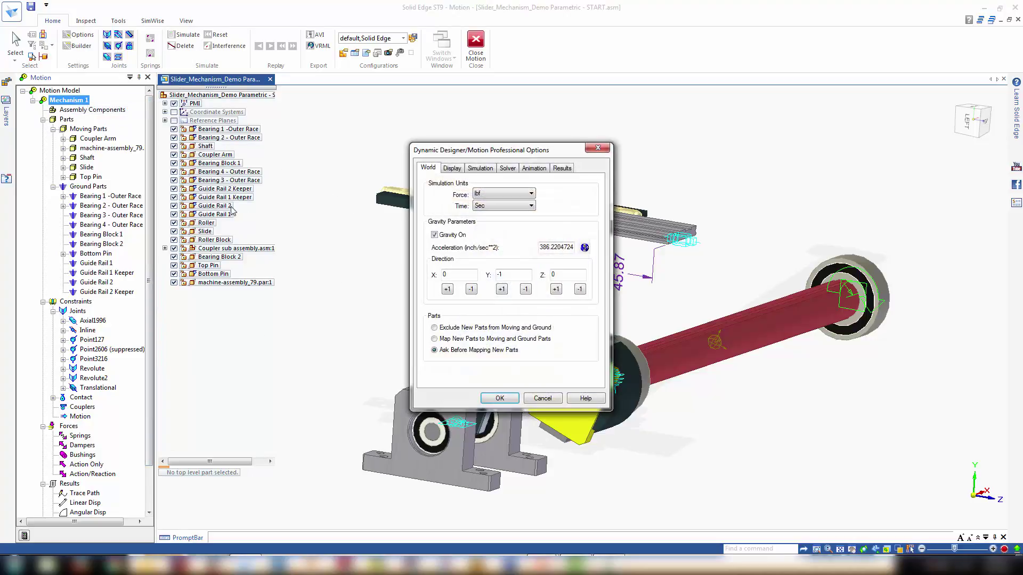
pyautogui.click(479, 168)
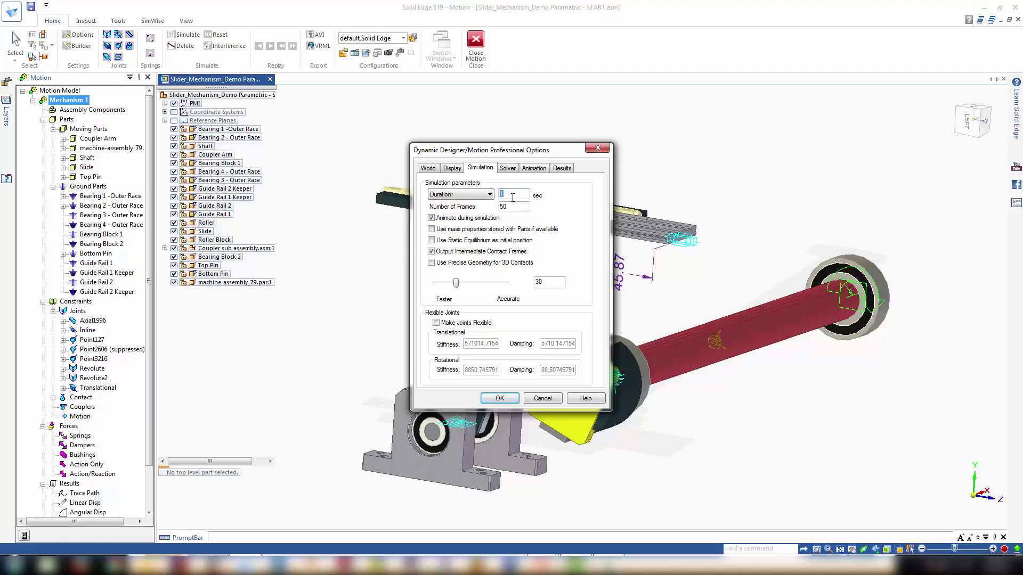
pyautogui.press('Tab')
pyautogui.write('6')
pyautogui.click(500, 399)
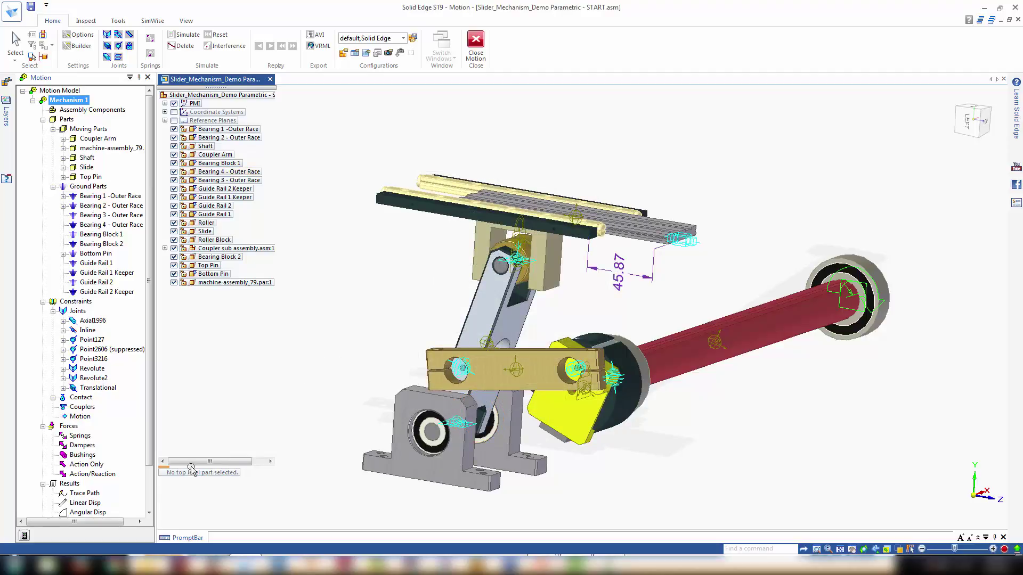
pyautogui.click(24, 537)
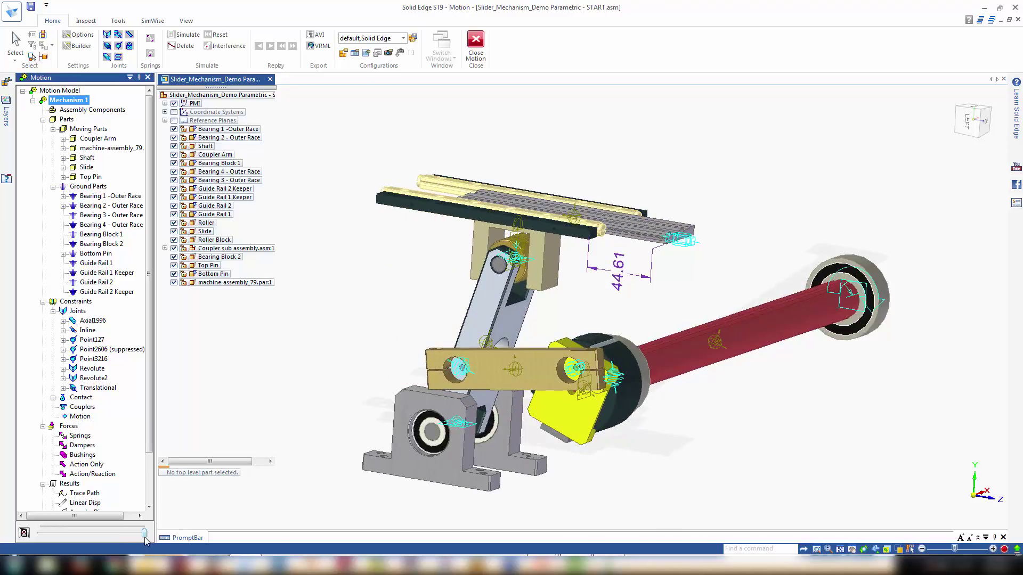
pyautogui.moveTo(145, 535)
pyautogui.mouseDown()
pyautogui.moveTo(55, 536)
pyautogui.moveTo(135, 526)
pyautogui.moveTo(143, 534)
pyautogui.moveTo(37, 537)
pyautogui.moveTo(144, 533)
pyautogui.mouseUp()
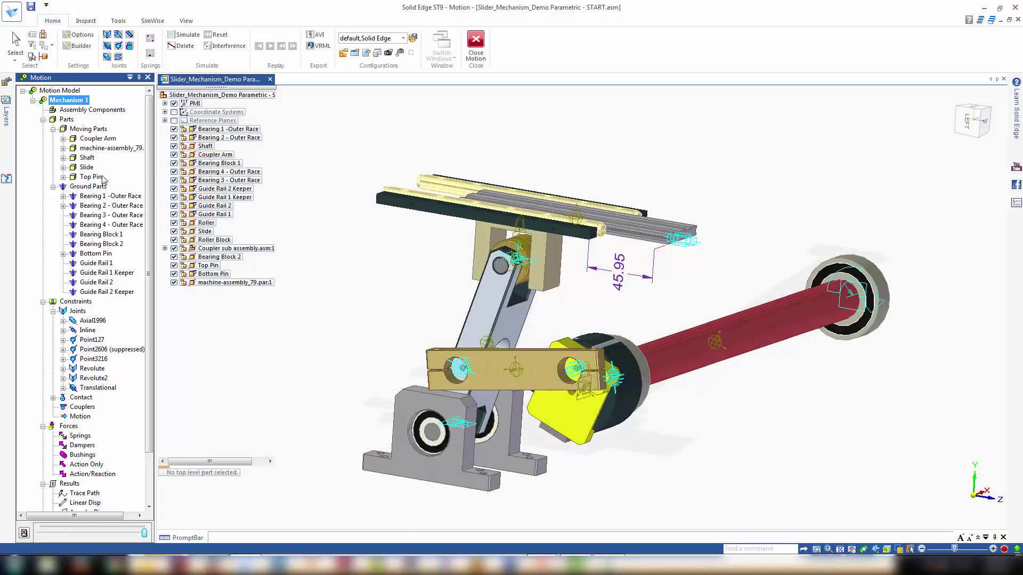
# Run an interference check with the Find First Contact option between the Coupler Arm and Bearing Block 1, and close it after inspecting the contact
pyautogui.rightClick(66, 103)
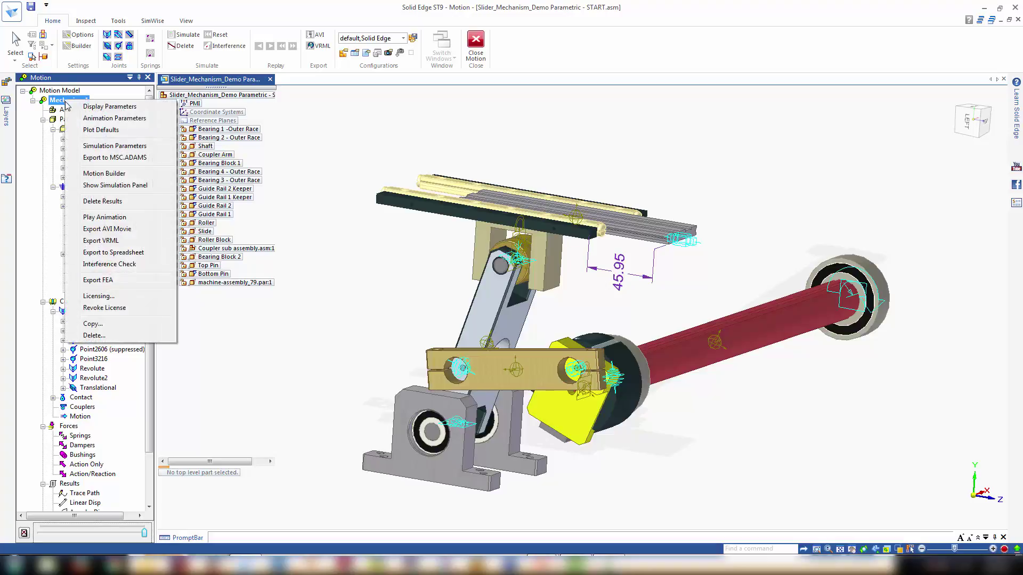
pyautogui.click(121, 264)
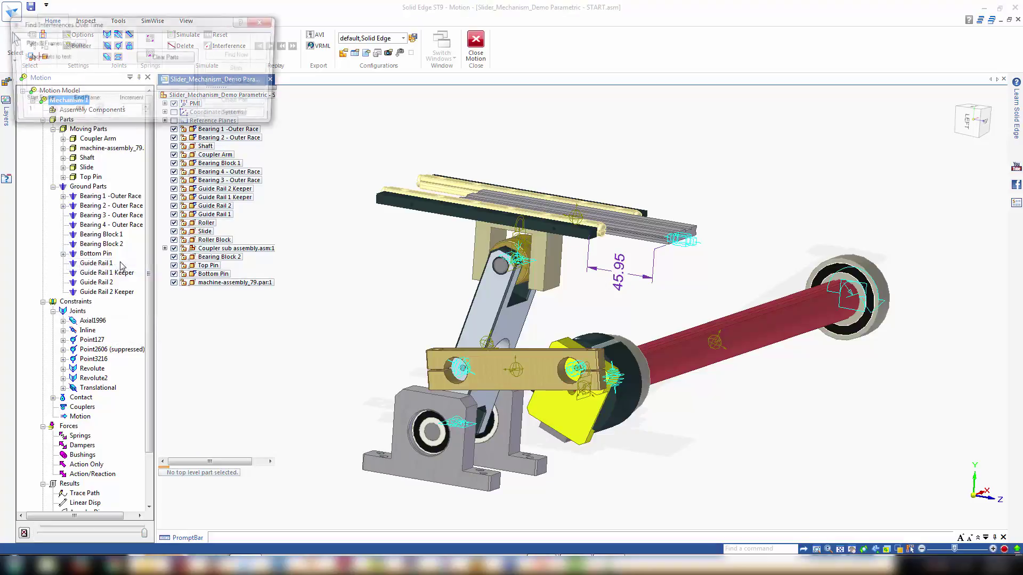
pyautogui.click(73, 45)
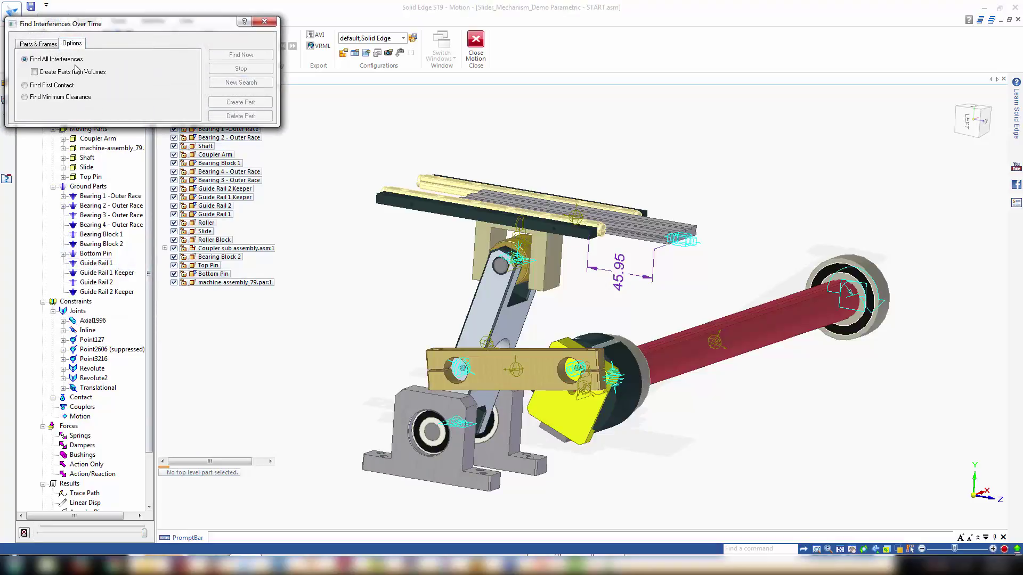
pyautogui.click(25, 85)
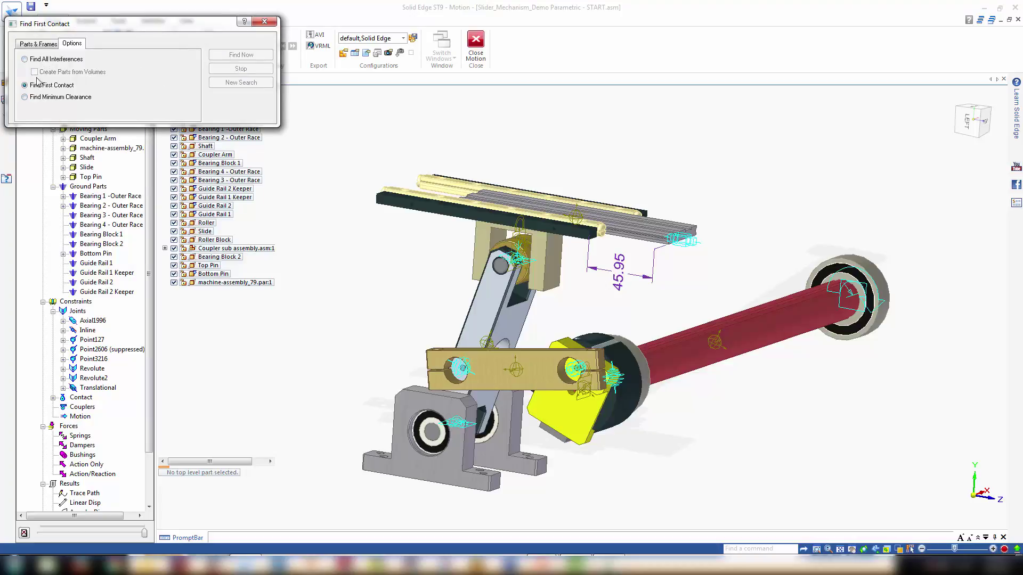
pyautogui.click(45, 45)
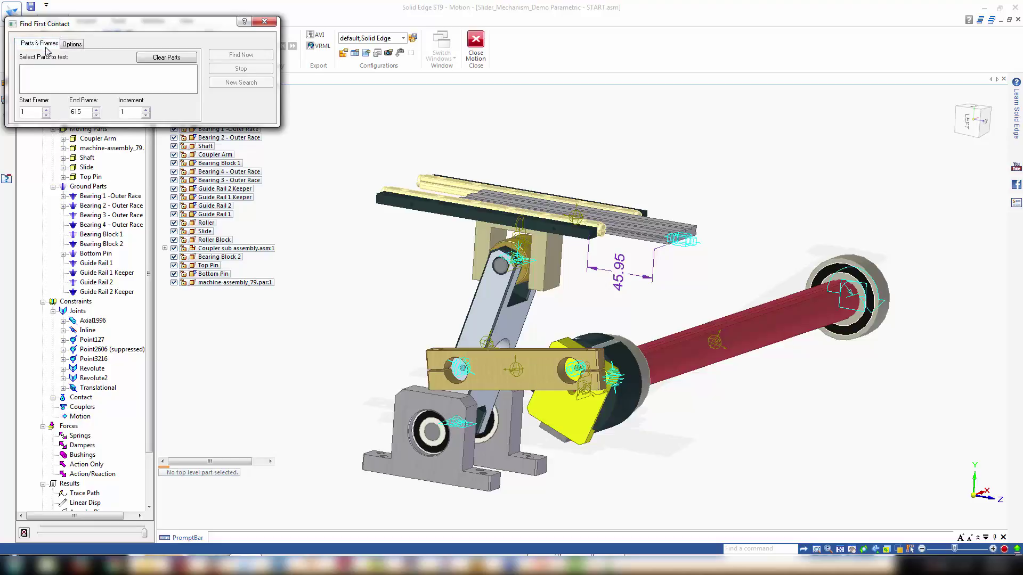
pyautogui.click(518, 368)
pyautogui.click(424, 399)
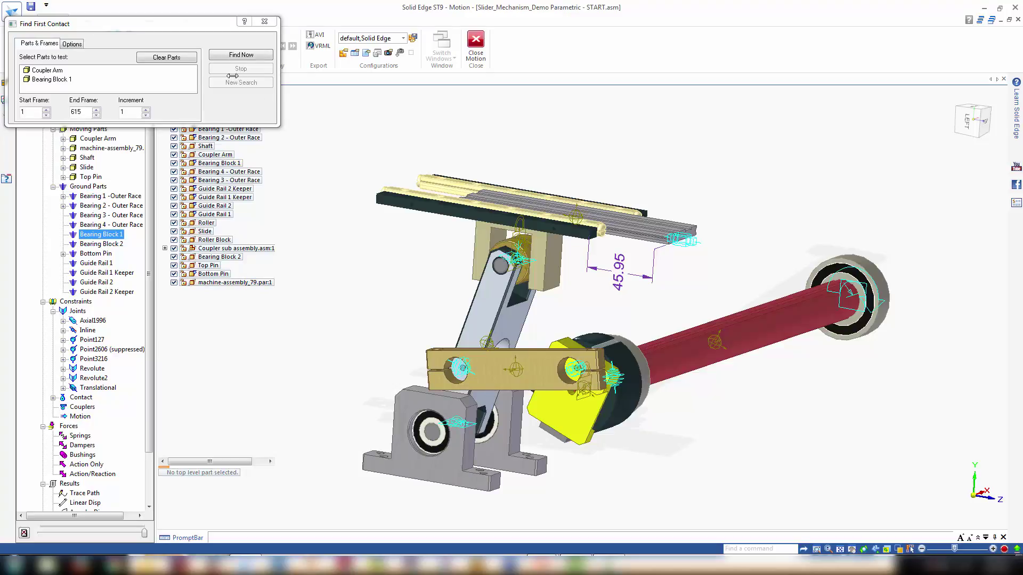
pyautogui.click(235, 56)
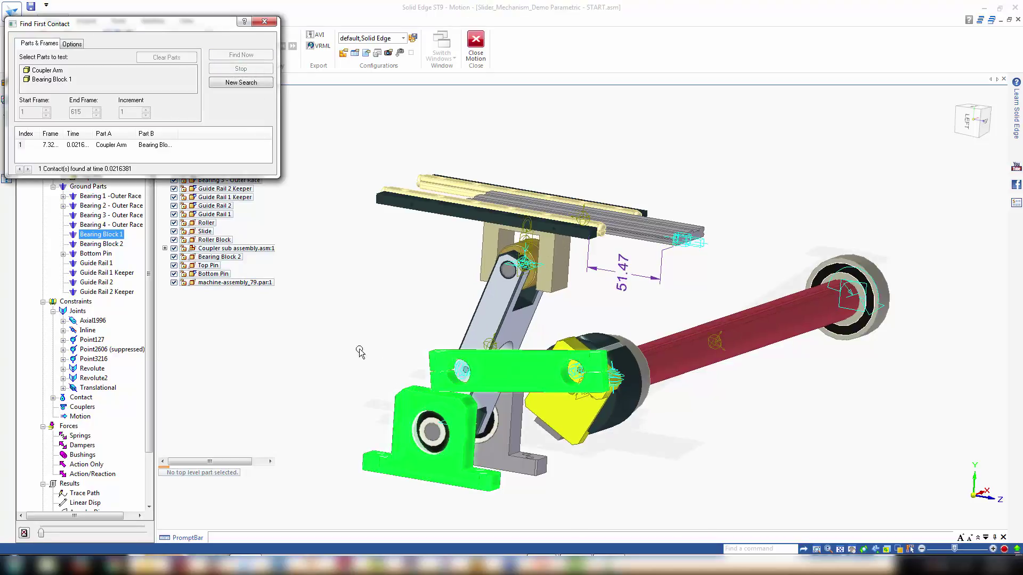
pyautogui.moveTo(382, 377); pyautogui.dragTo(383, 353, button='middle')
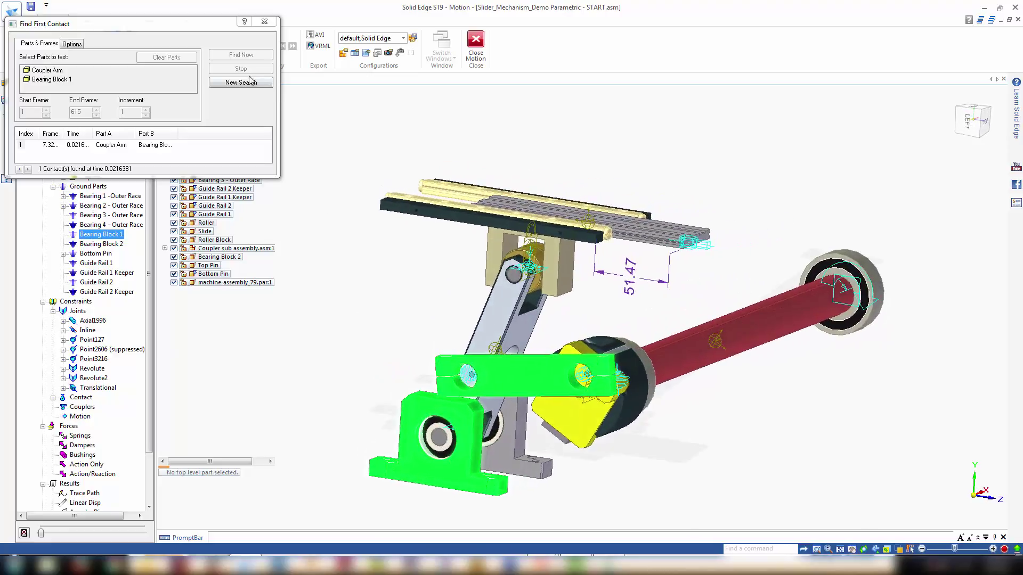
pyautogui.click(266, 23)
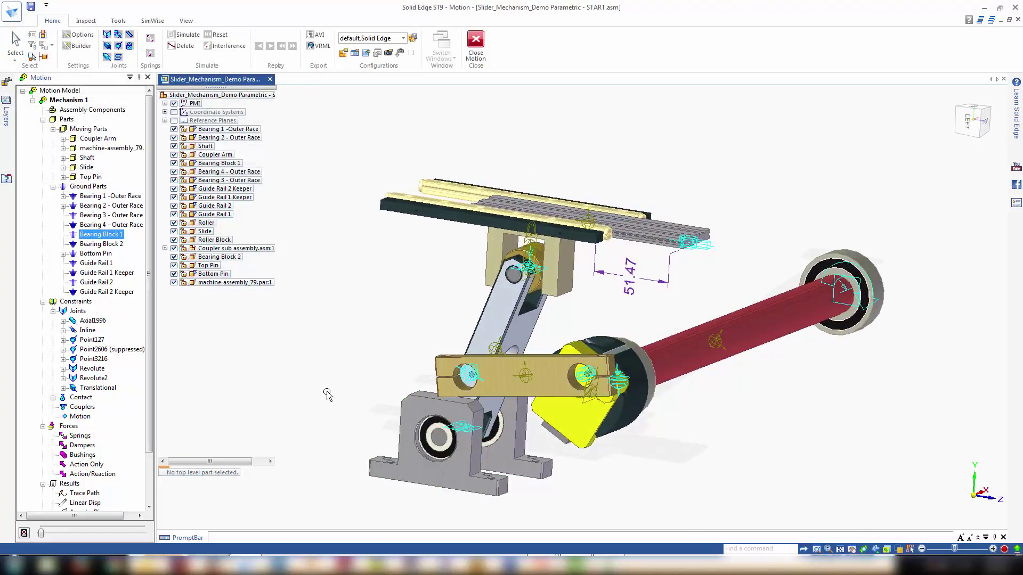
# Delete the motion results and edit the machine-assembly_79 link in place, changing the dimension between its lower and middle holes
pyautogui.click(23, 534)
pyautogui.click(533, 321)
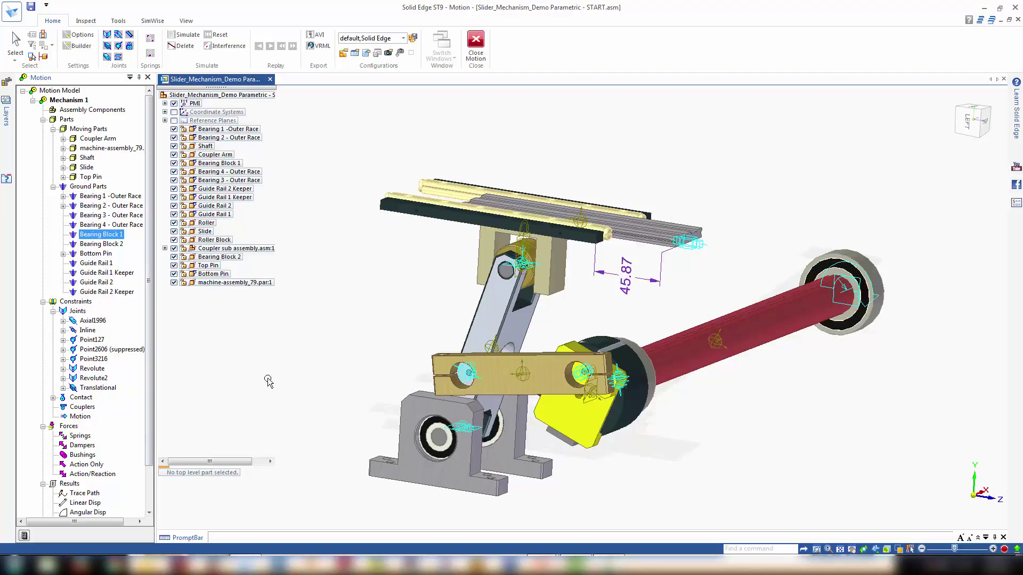
pyautogui.scroll(1, 269, 382)
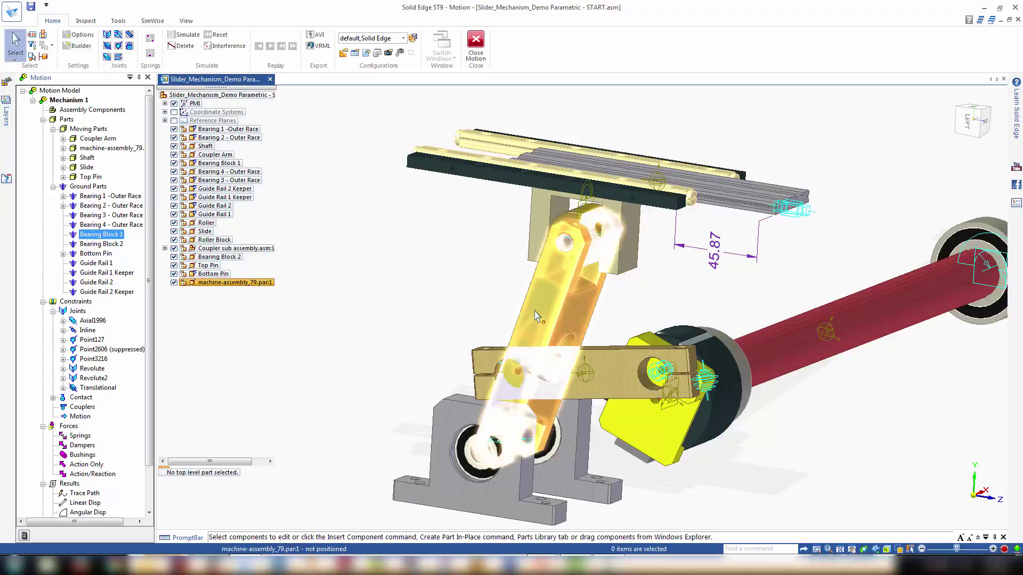
pyautogui.doubleClick(525, 439)
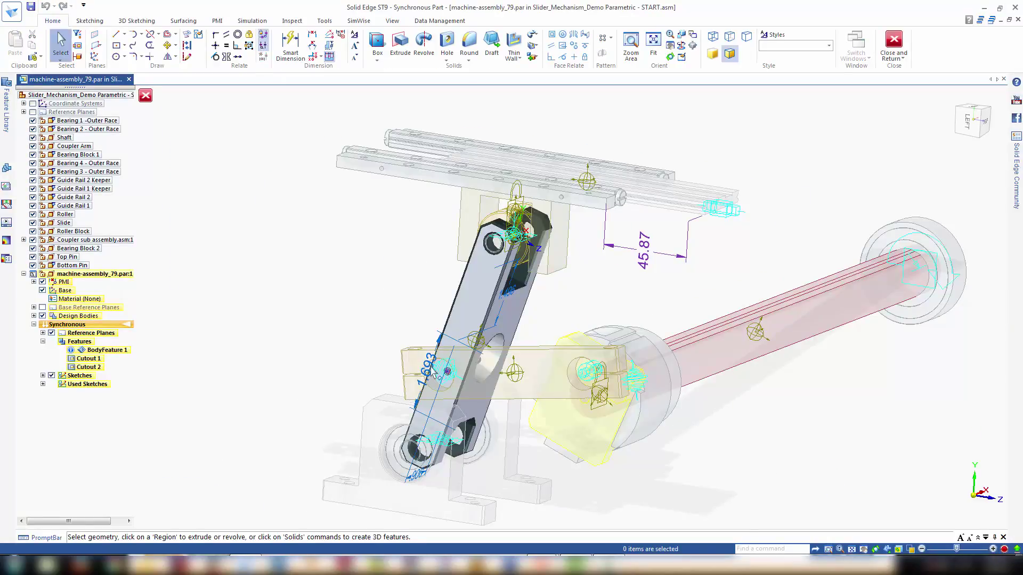
pyautogui.click(430, 367)
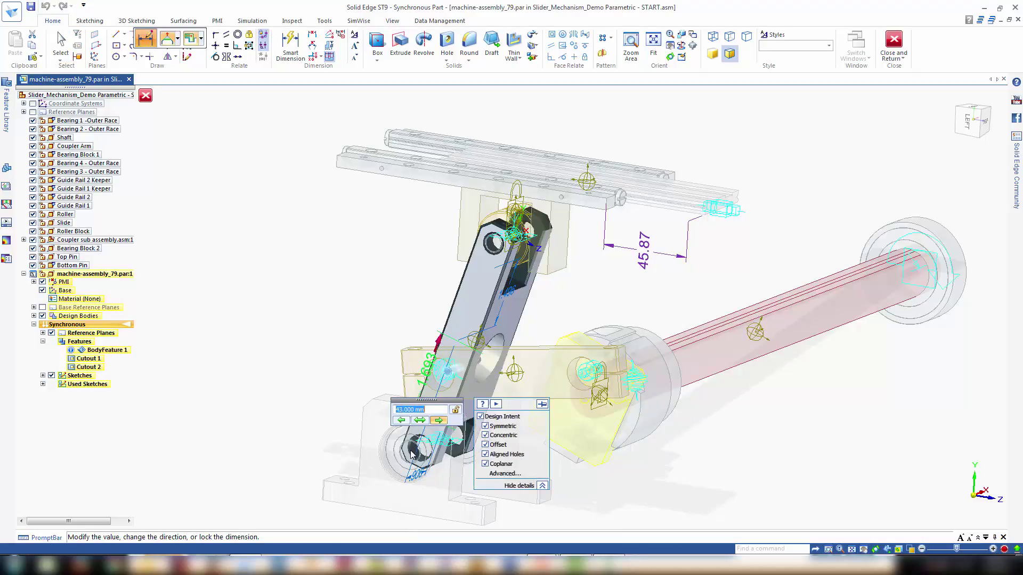
pyautogui.write('4')
pyautogui.press('Return')
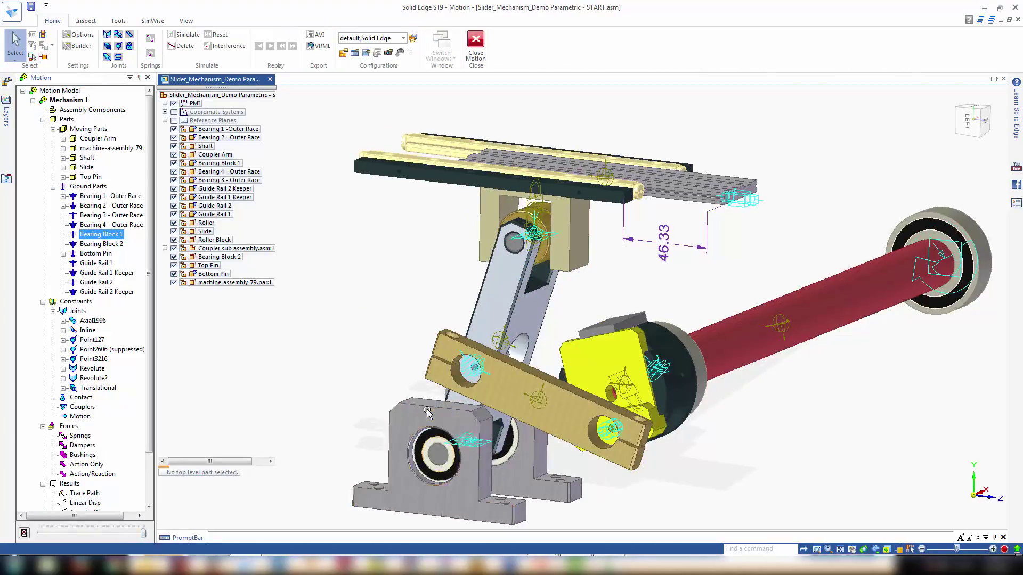
# Rewind the new animation and recheck the Coupler Arm against Bearing Block 1 with Find First Contact, and close the check
pyautogui.moveTo(145, 534); pyautogui.dragTo(21, 536)
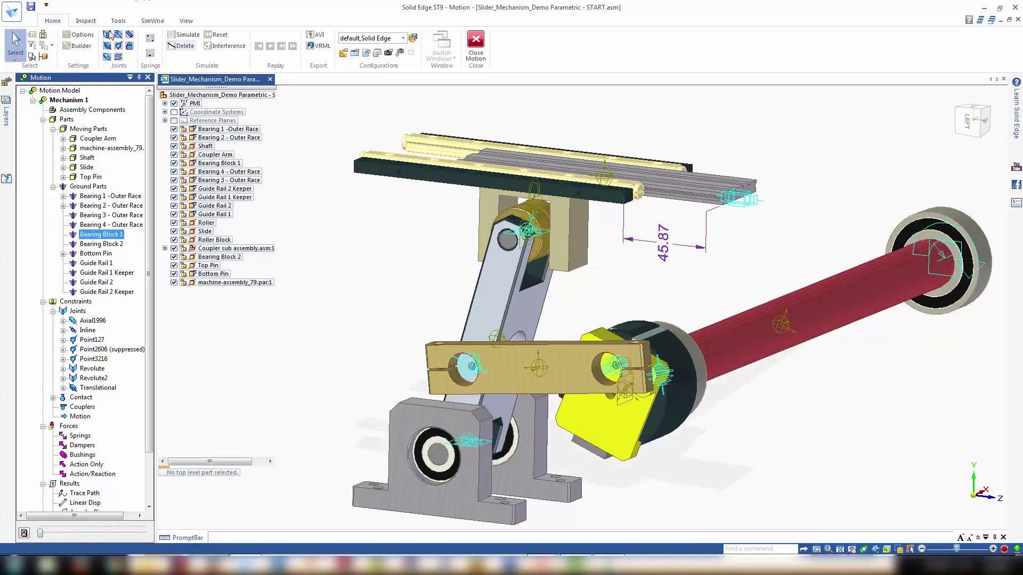
pyautogui.rightClick(59, 92)
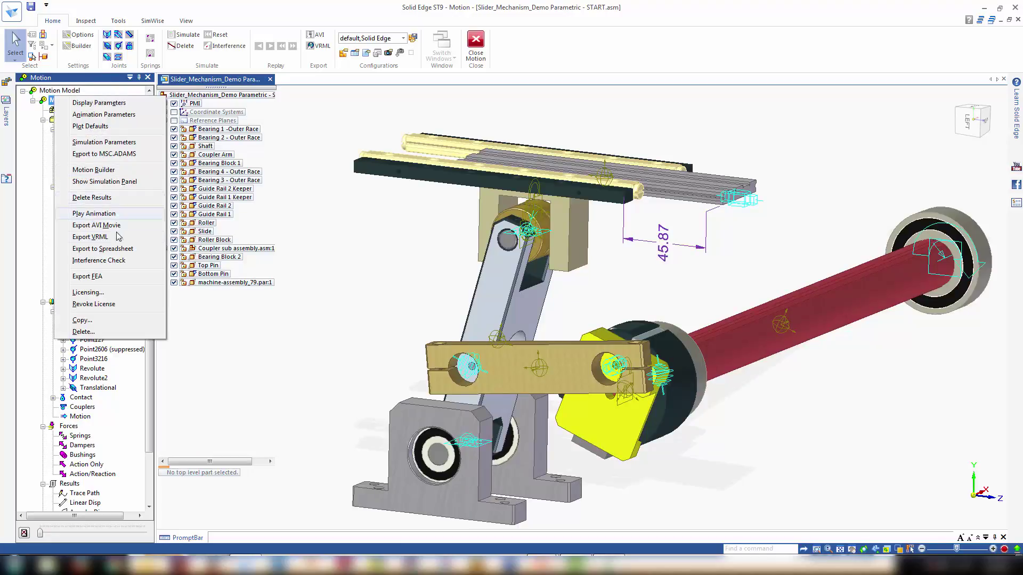
pyautogui.click(80, 261)
pyautogui.click(523, 370)
pyautogui.click(468, 463)
pyautogui.click(71, 44)
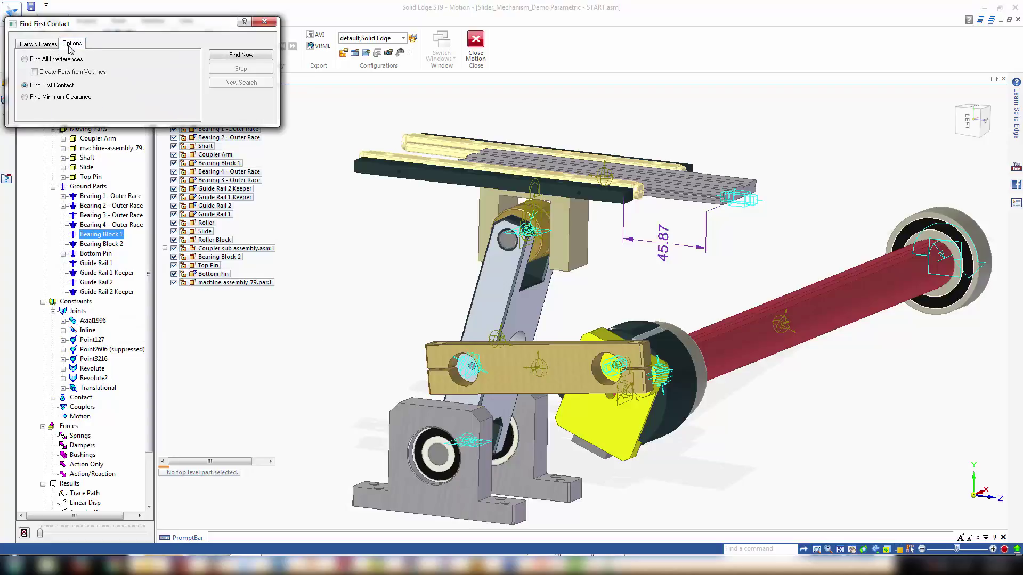
pyautogui.click(39, 45)
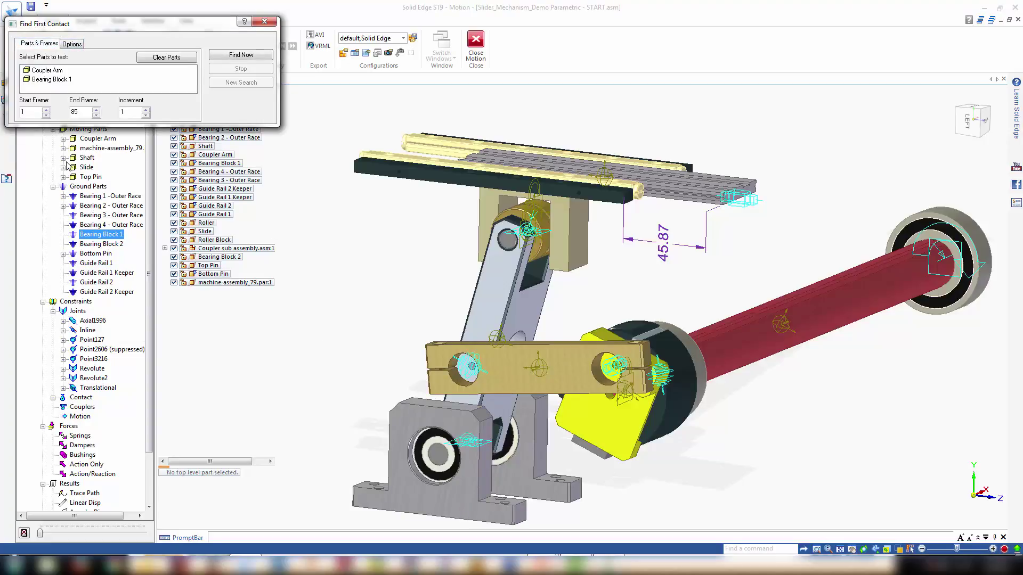
pyautogui.click(52, 73)
pyautogui.click(239, 56)
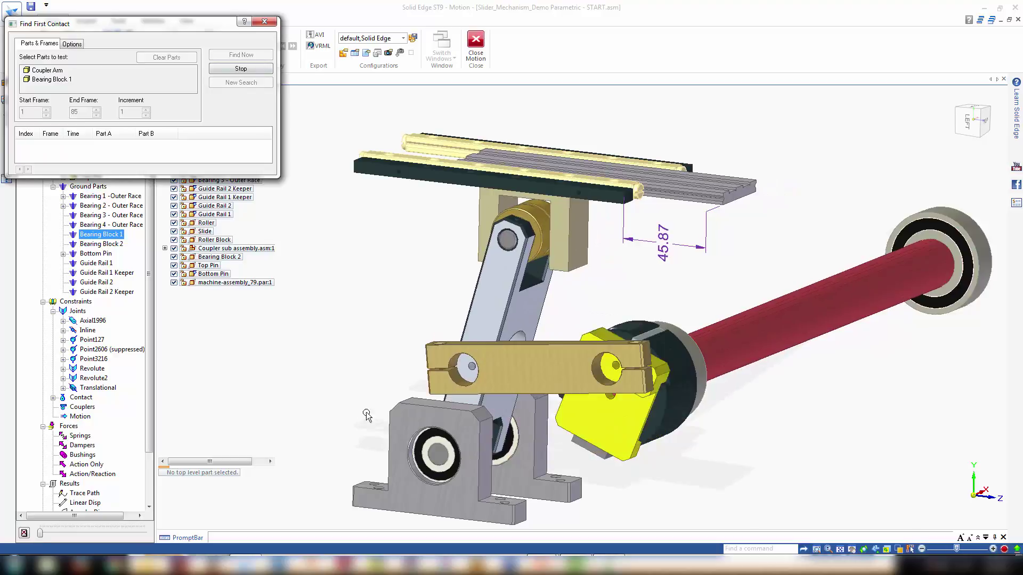
pyautogui.click(264, 22)
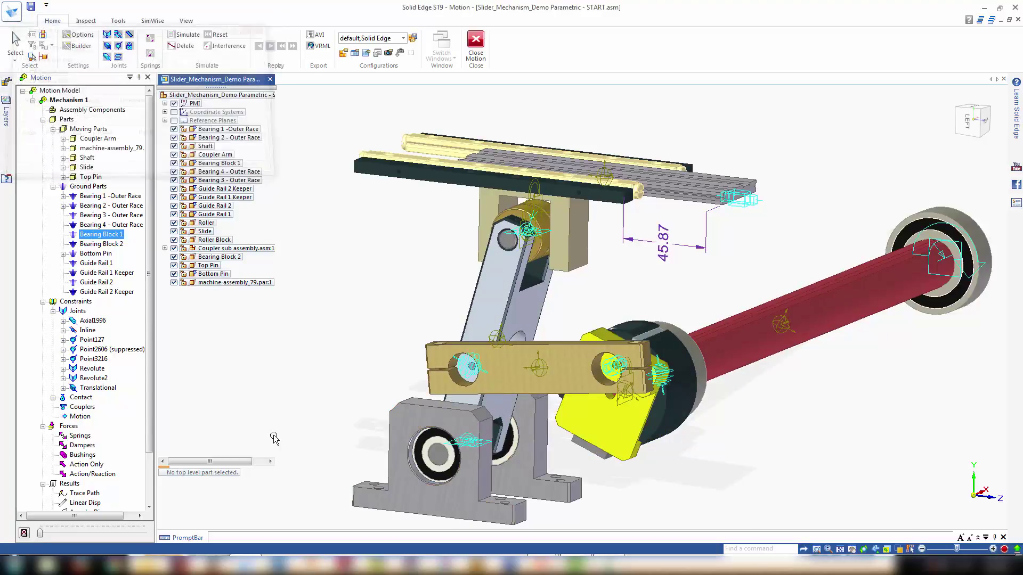
# Delete the motion results of the modified mechanism
pyautogui.click(24, 533)
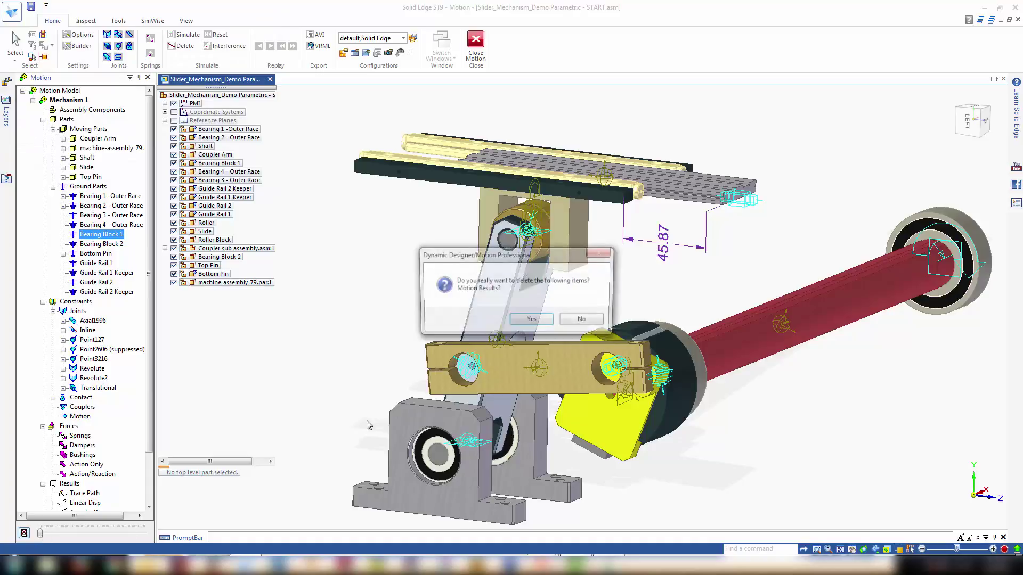
pyautogui.click(531, 321)
# Add a linear action-only force with the Slide as both applied and reference component, located near the middle of the Slide's upper side
pyautogui.moveTo(790, 454); pyautogui.dragTo(712, 418, button='middle')
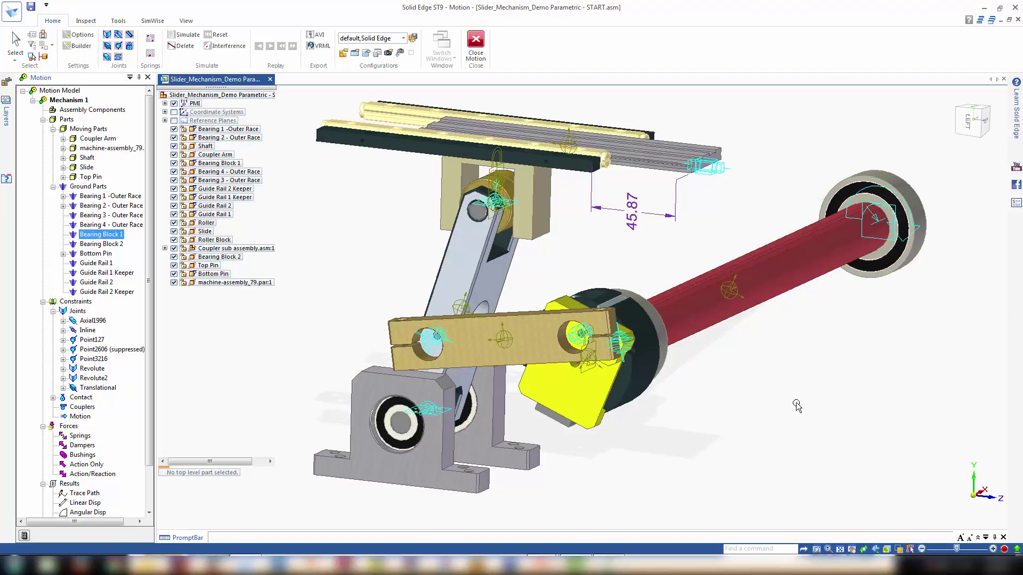
pyautogui.keyDown('shift'); pyautogui.moveTo(605, 234); pyautogui.dragTo(597, 251, button='middle'); pyautogui.keyUp('shift')
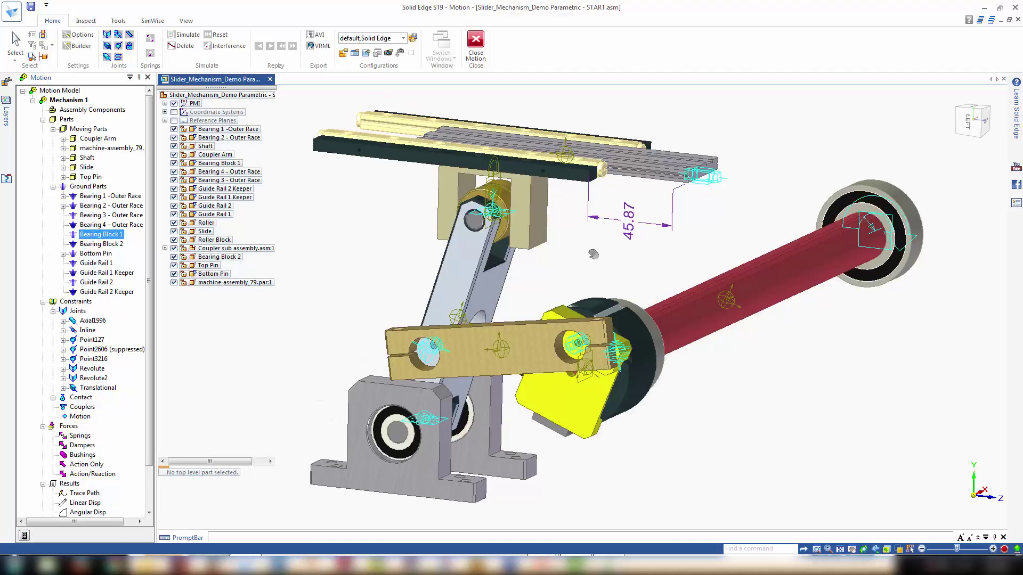
pyautogui.rightClick(86, 466)
pyautogui.click(138, 474)
pyautogui.click(665, 177)
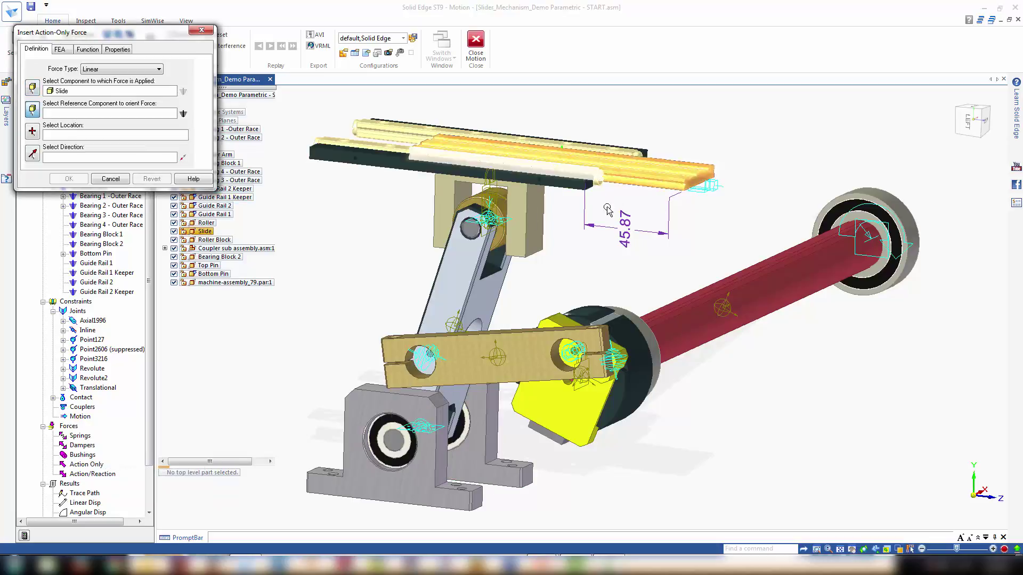
pyautogui.click(645, 173)
pyautogui.moveTo(703, 153); pyautogui.dragTo(570, 172, button='middle')
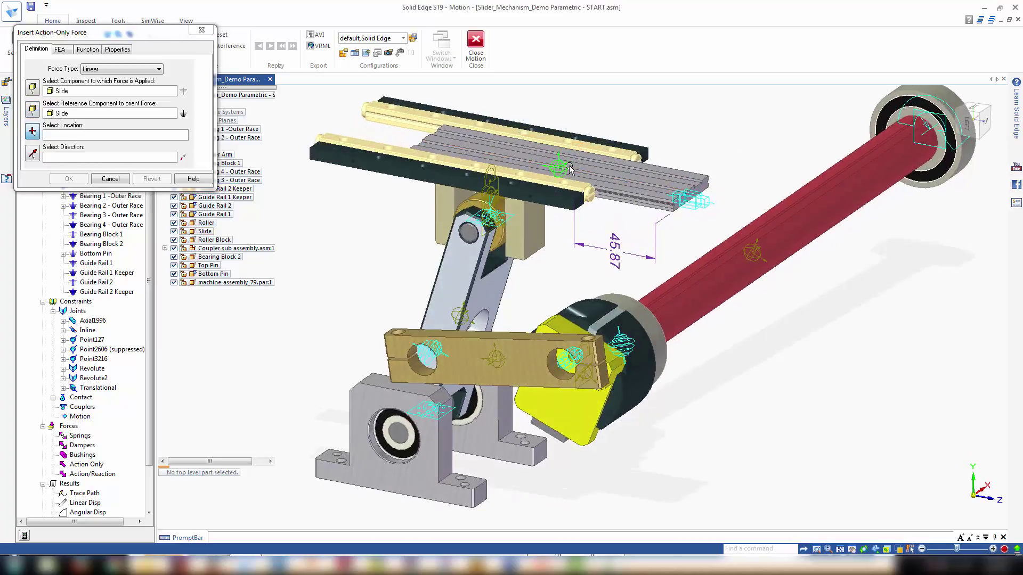
pyautogui.click(570, 168)
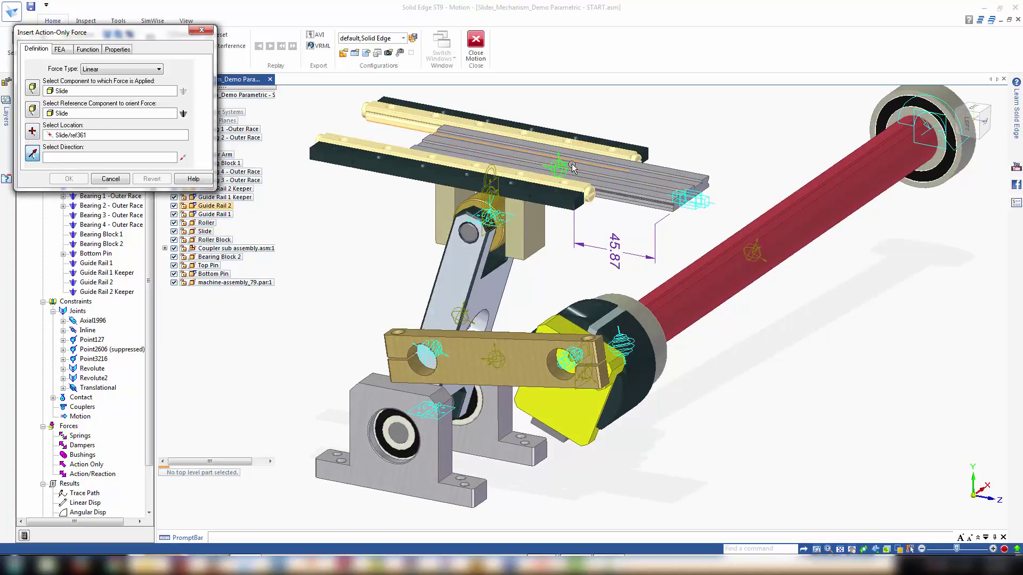
# Orient the action-only force perpendicular to the Slide's upper surface and reverse its direction to point downward
pyautogui.scroll(3, 572, 168)
pyautogui.click(571, 166)
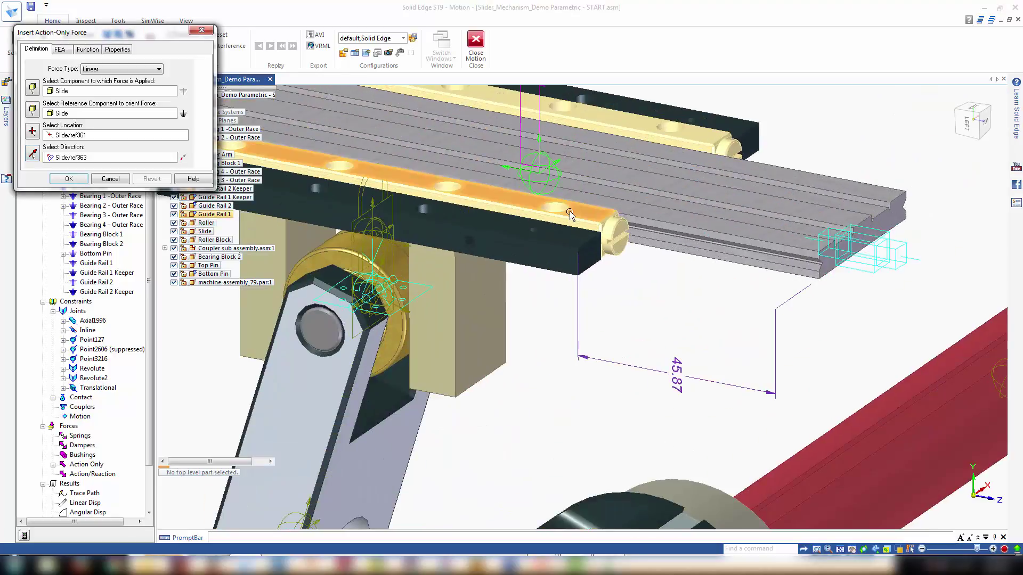
pyautogui.scroll(-3, 564, 206)
pyautogui.moveTo(564, 205); pyautogui.dragTo(574, 197, button='middle')
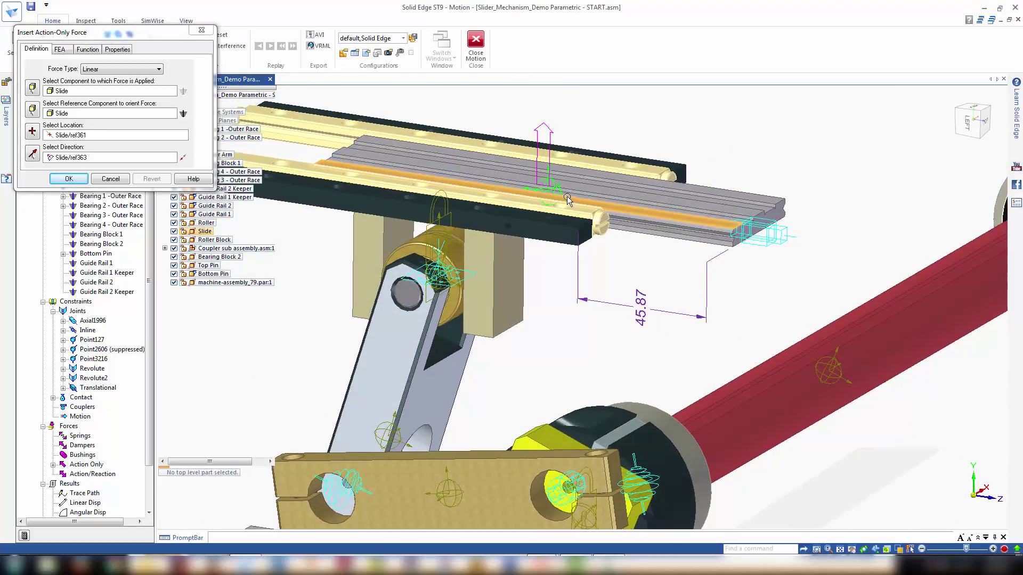
pyautogui.click(184, 158)
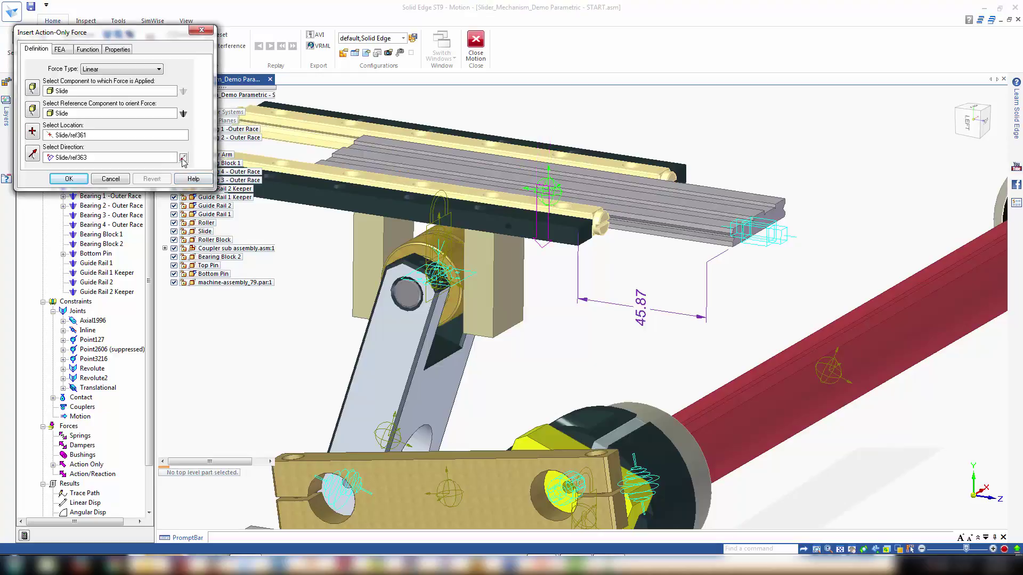
# Give the action-only force a constant value of 5 pound_force and create it
pyautogui.click(88, 50)
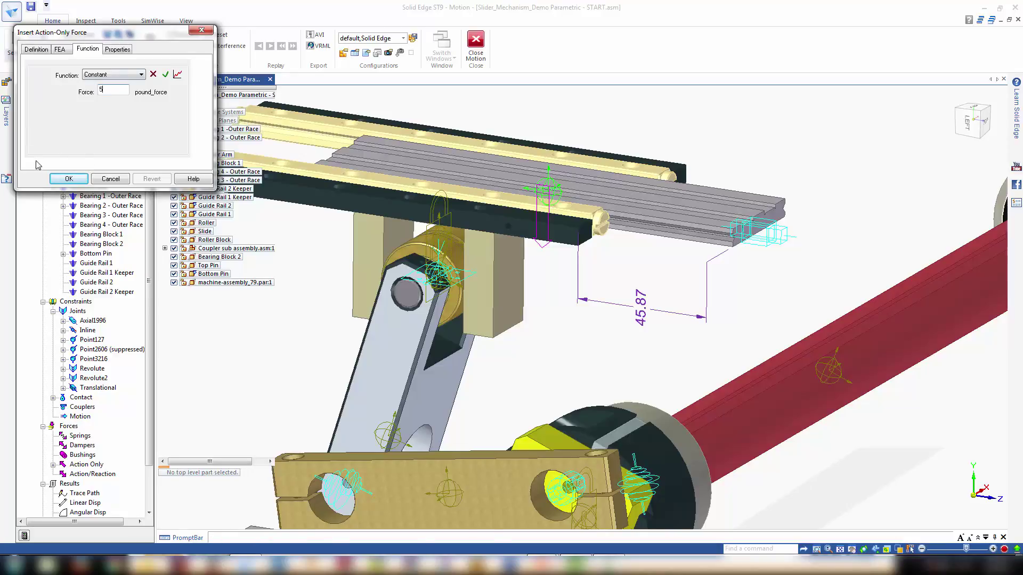
pyautogui.click(69, 179)
pyautogui.scroll(-5, 294, 374)
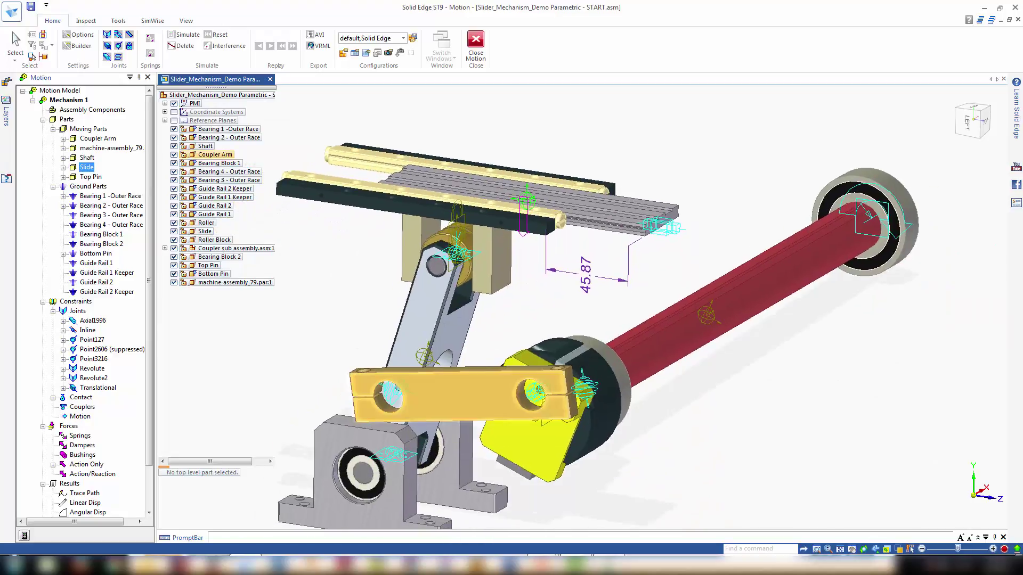
# Run a 3-second, 600-frame simulation with Animate during simulation off, and rewind the result to the start
pyautogui.rightClick(73, 103)
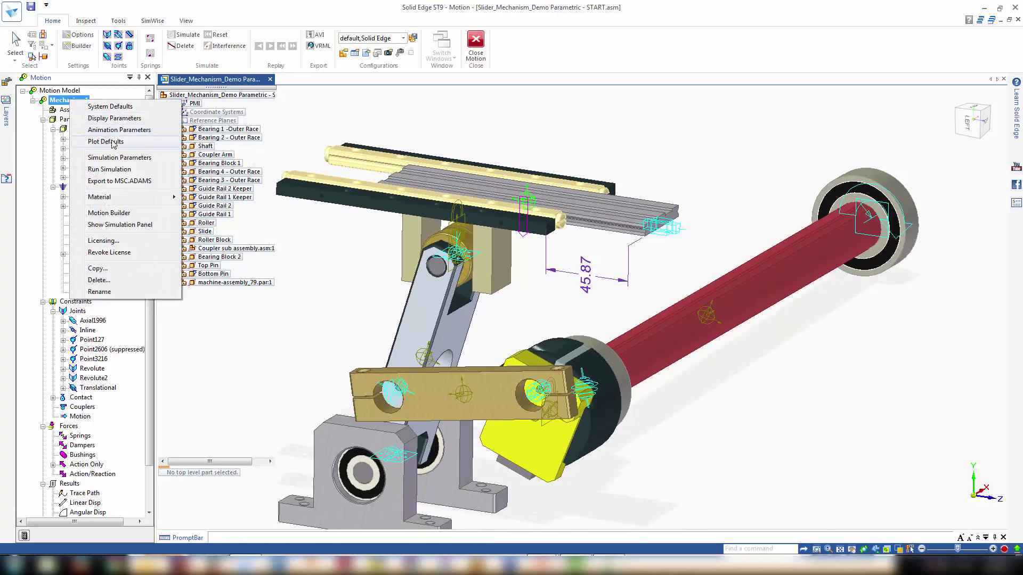
pyautogui.click(109, 158)
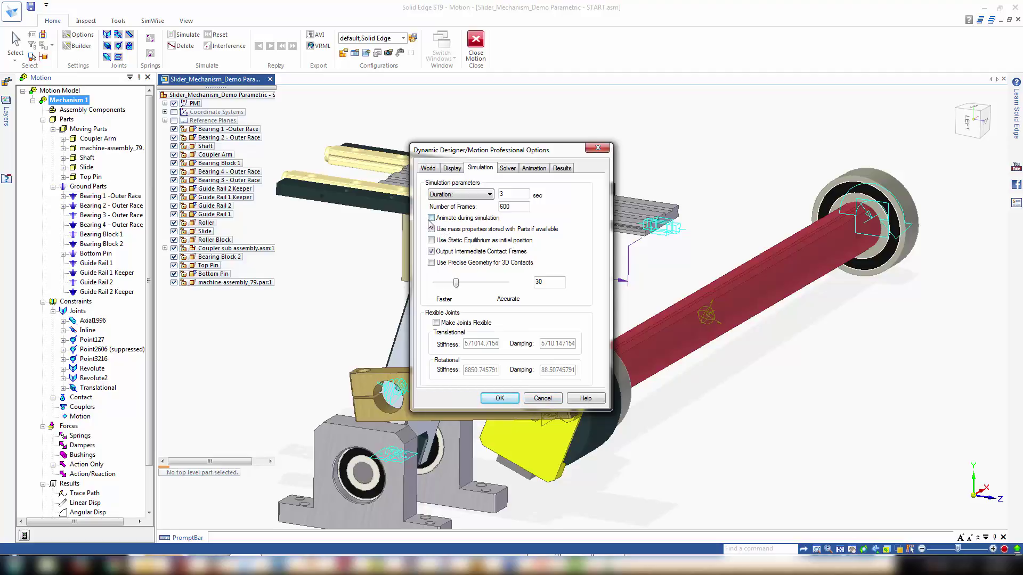
pyautogui.click(499, 398)
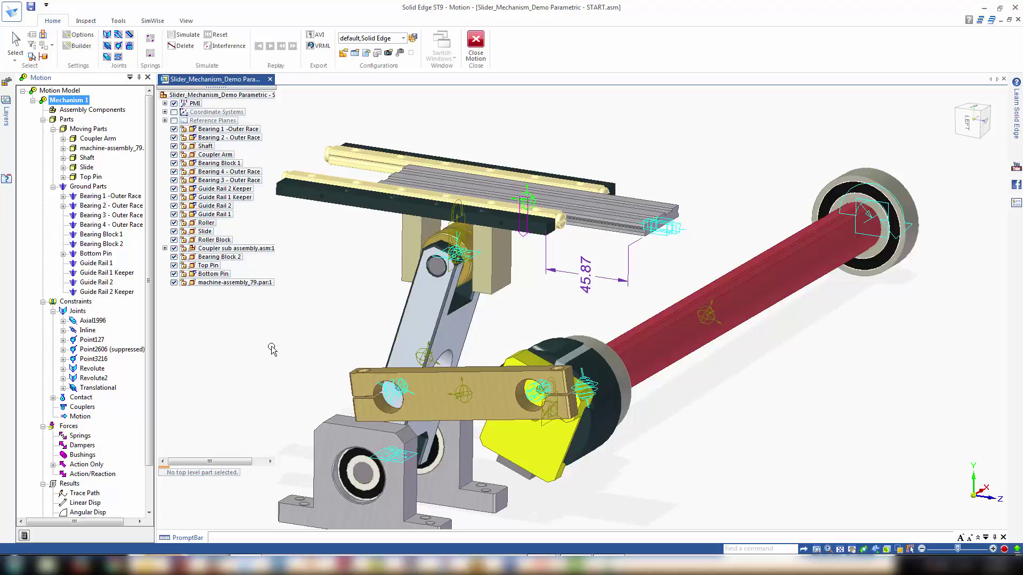
pyautogui.click(24, 535)
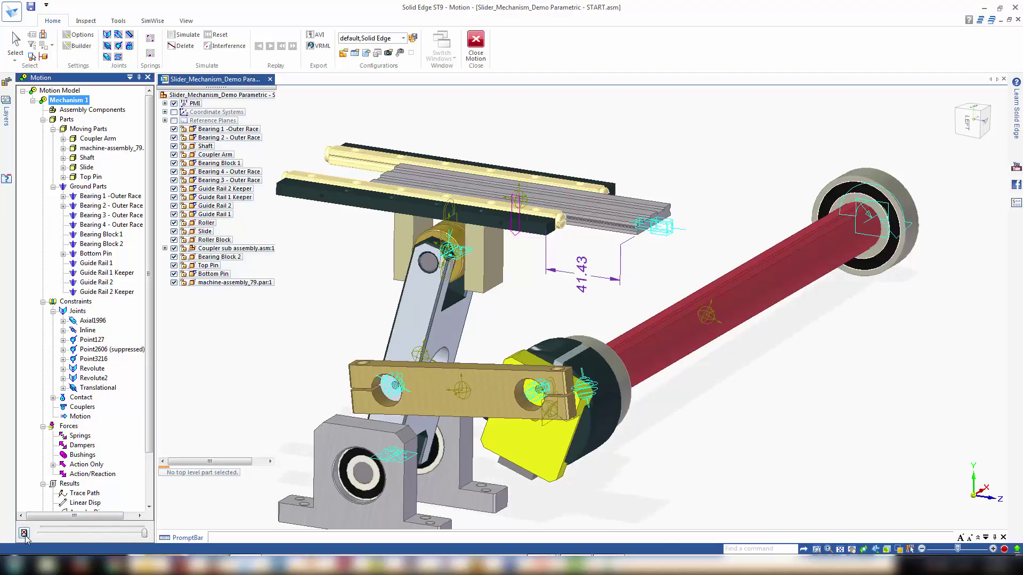
pyautogui.moveTo(144, 535); pyautogui.dragTo(45, 537)
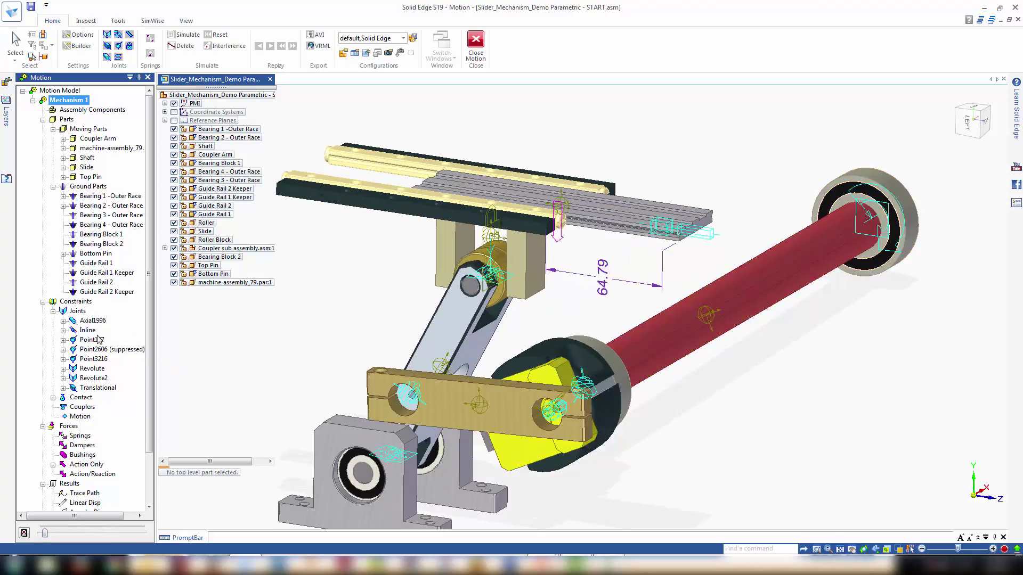
# Plot Moment X of the Inline joint's rotary motion generator, and enlarge and reposition the plot window
pyautogui.rightClick(92, 332)
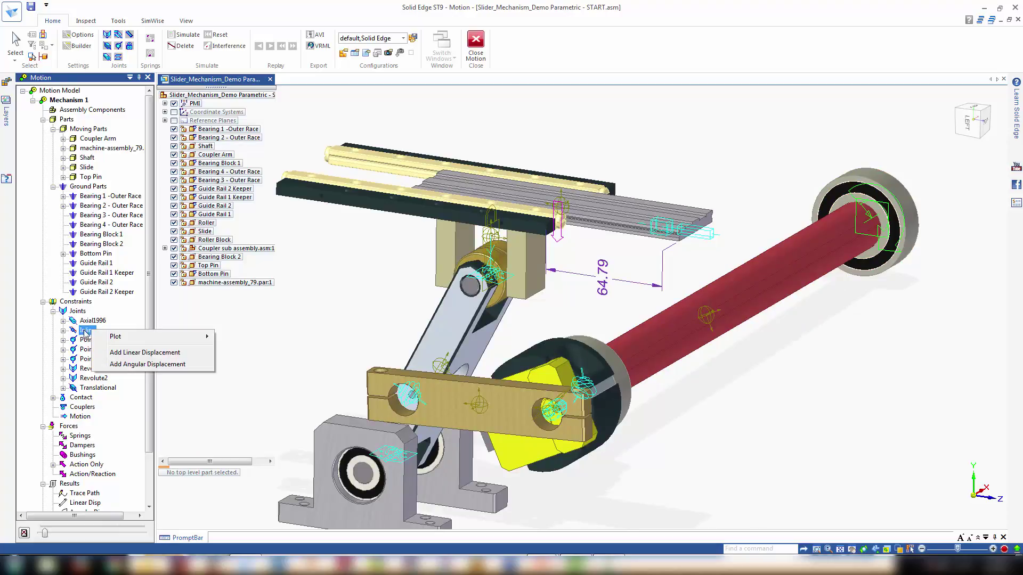
pyautogui.moveTo(119, 340)
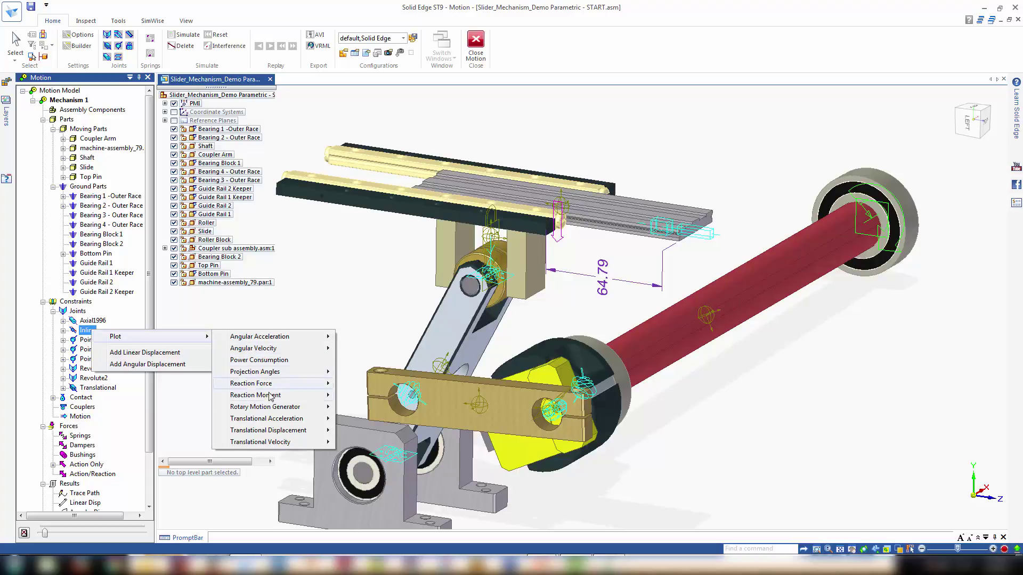
pyautogui.moveTo(268, 410)
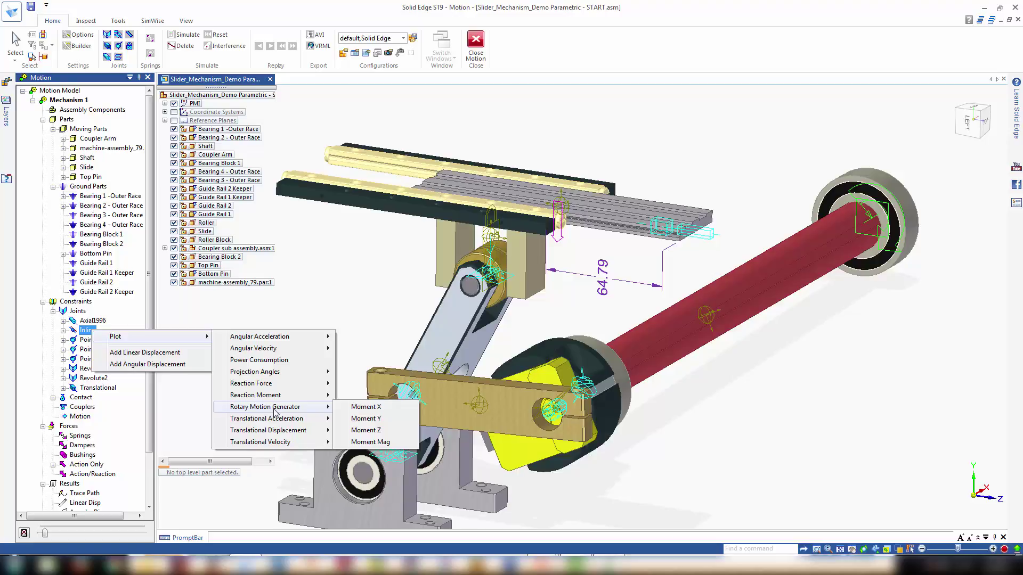
pyautogui.click(357, 407)
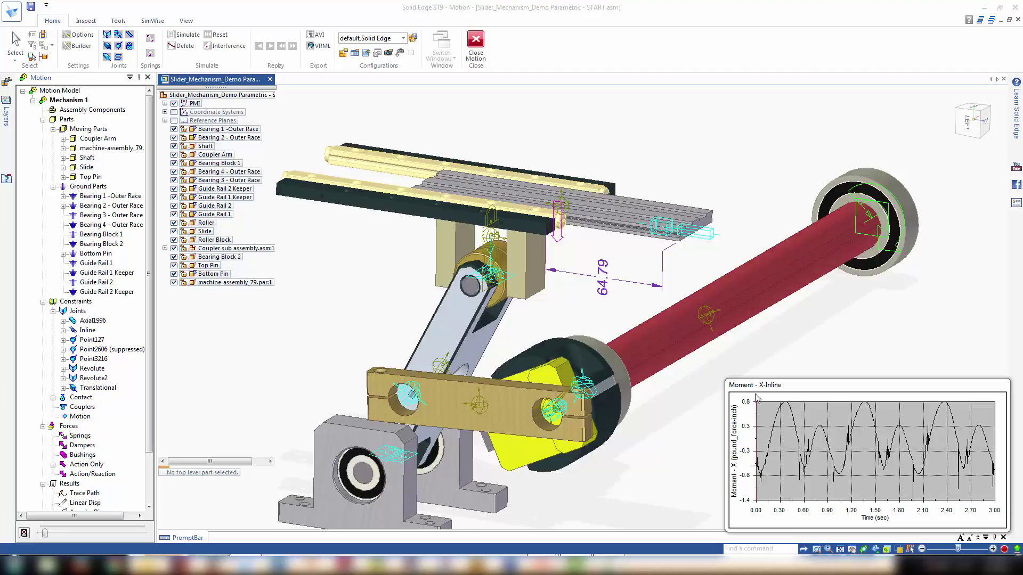
pyautogui.moveTo(725, 379); pyautogui.dragTo(653, 355)
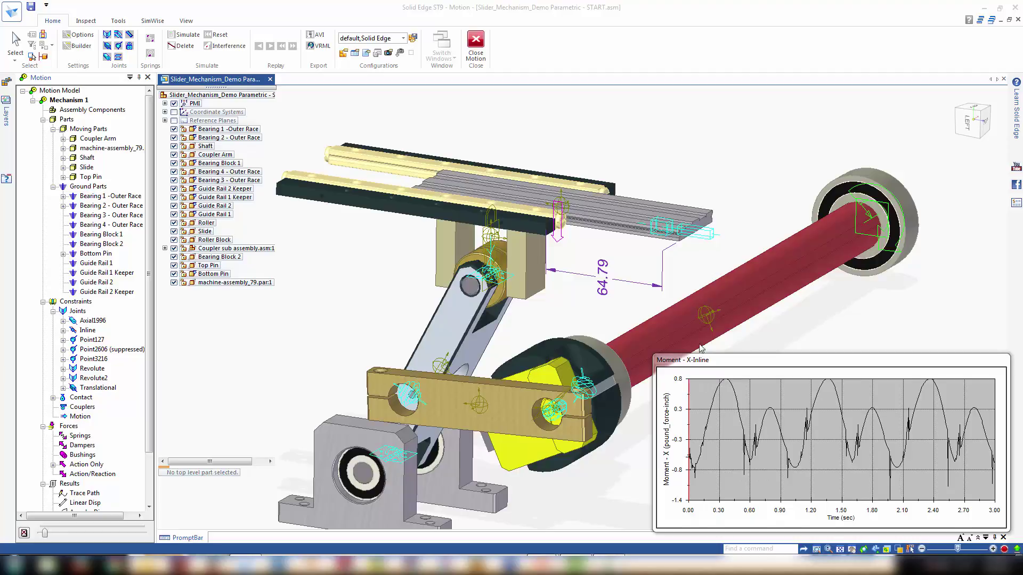
pyautogui.moveTo(696, 360); pyautogui.dragTo(699, 350)
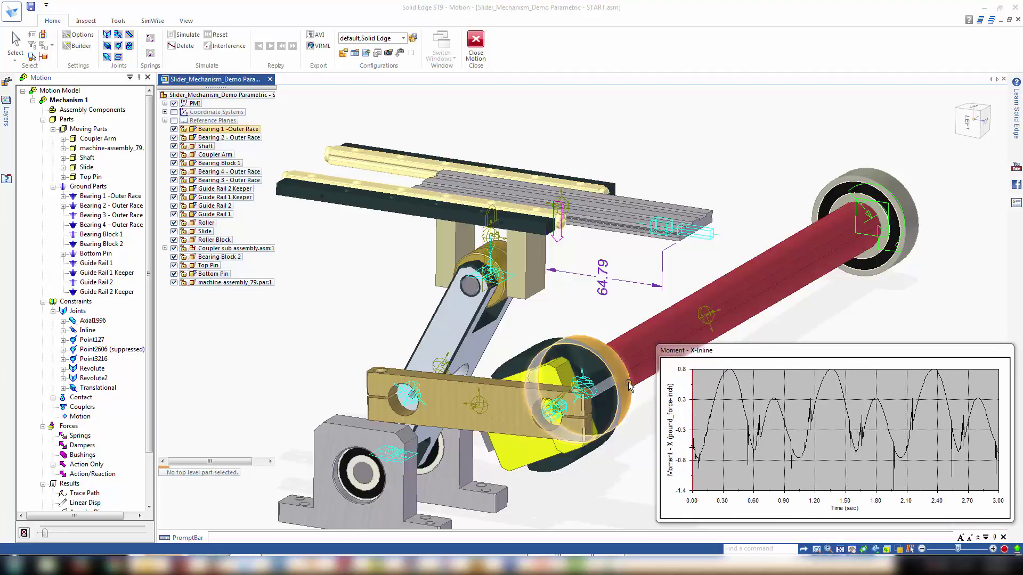
pyautogui.keyDown('ctrl'); pyautogui.scroll(-2, 619, 370); pyautogui.keyUp('ctrl')
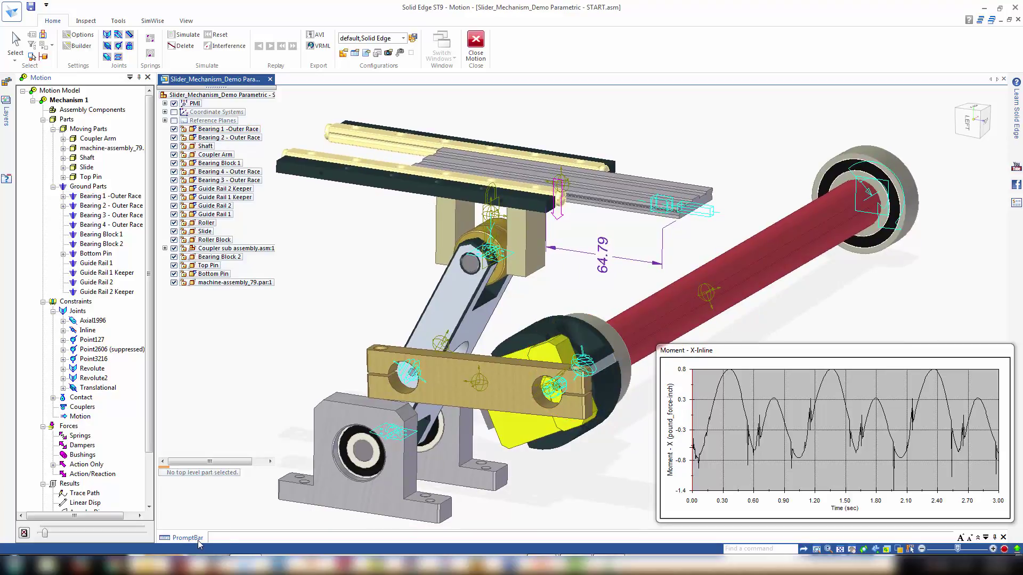
pyautogui.click(24, 534)
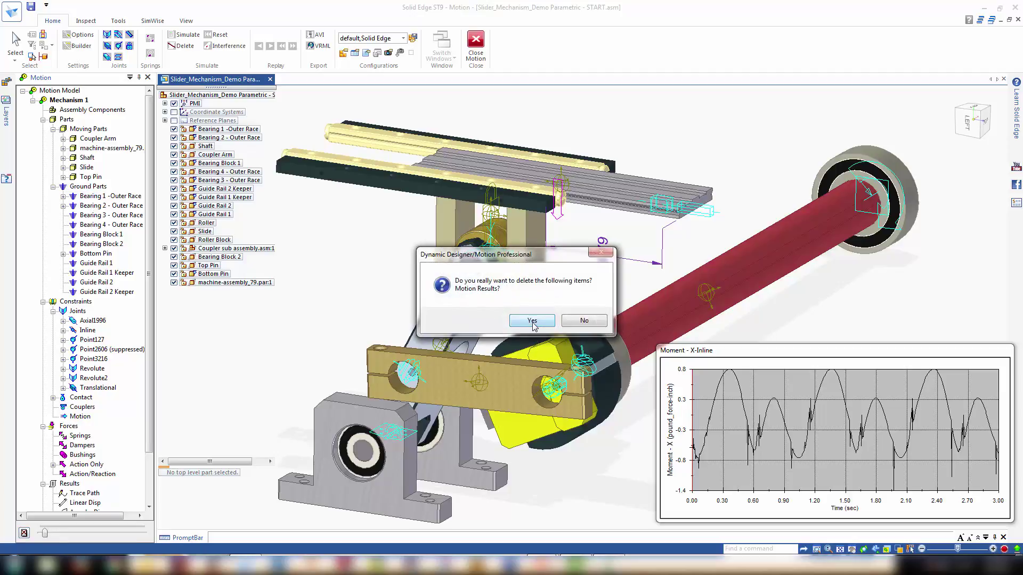
pyautogui.click(580, 321)
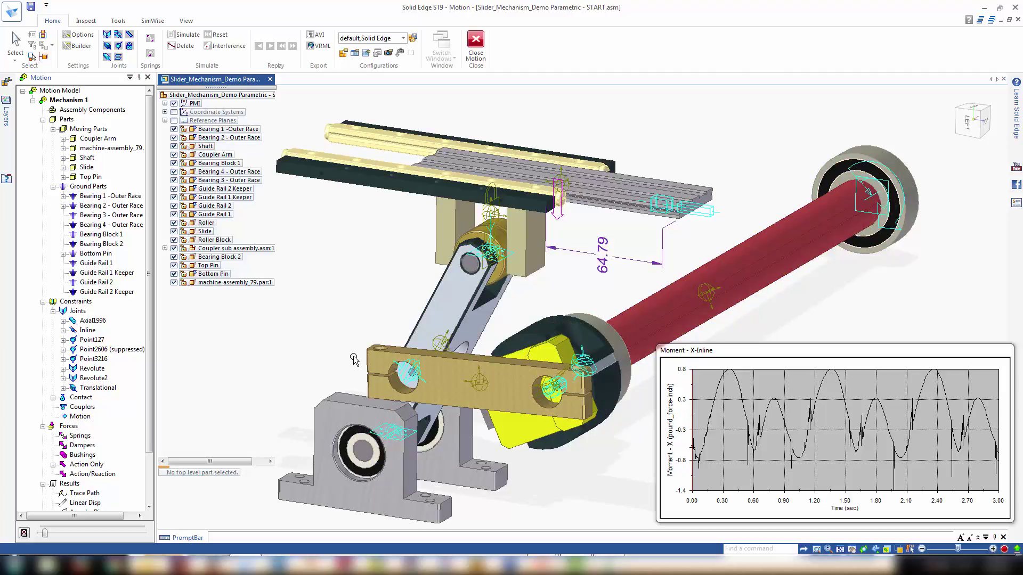
# Add a Reaction Forces result object to the Shaft
pyautogui.click(740, 264)
pyautogui.rightClick(88, 160)
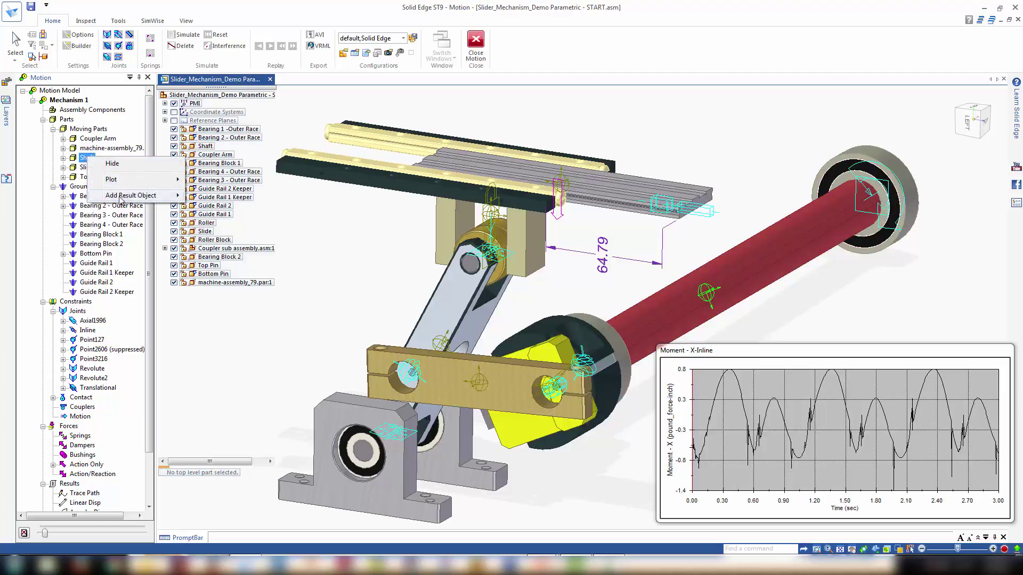
pyautogui.moveTo(110, 201)
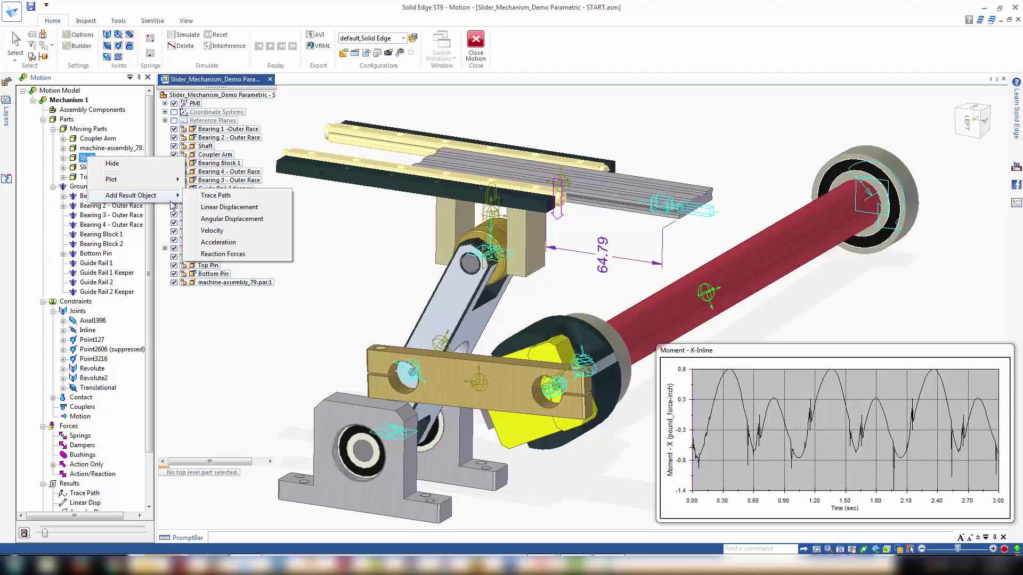
pyautogui.click(221, 257)
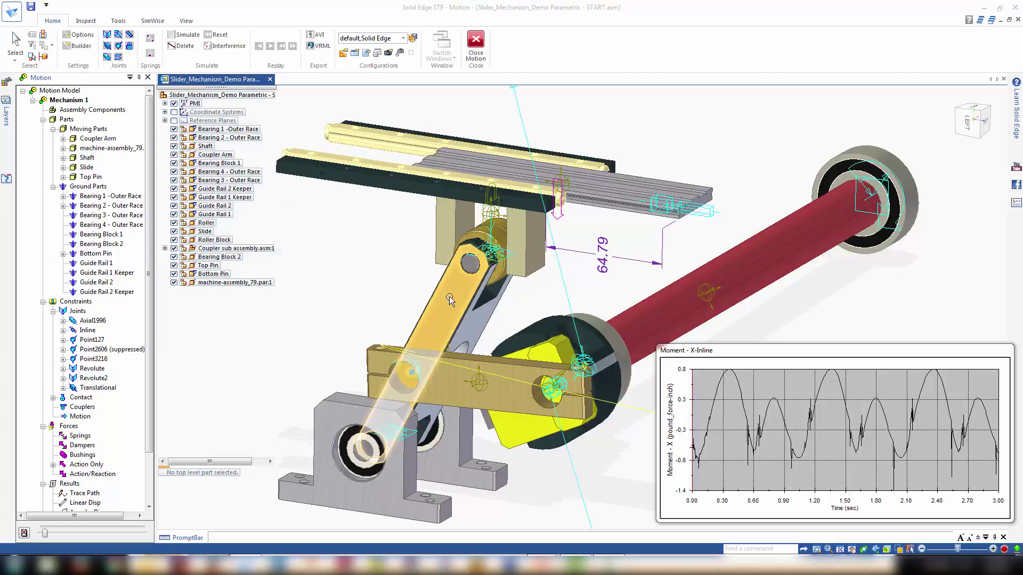
pyautogui.scroll(-2, 353, 294)
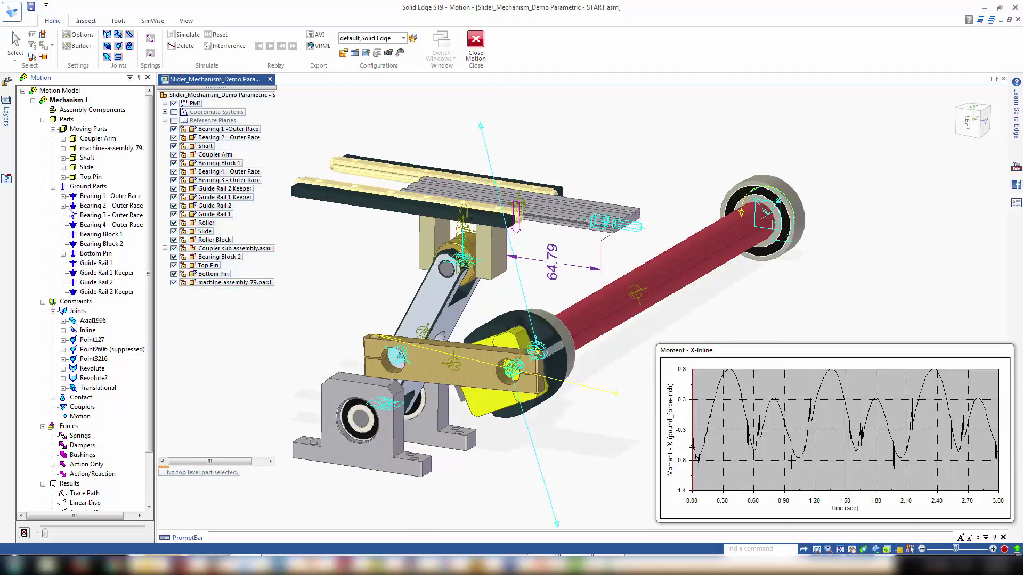
# Set the display color of the Force Graphic entity type to blue and apply it to existing entities
pyautogui.rightClick(67, 102)
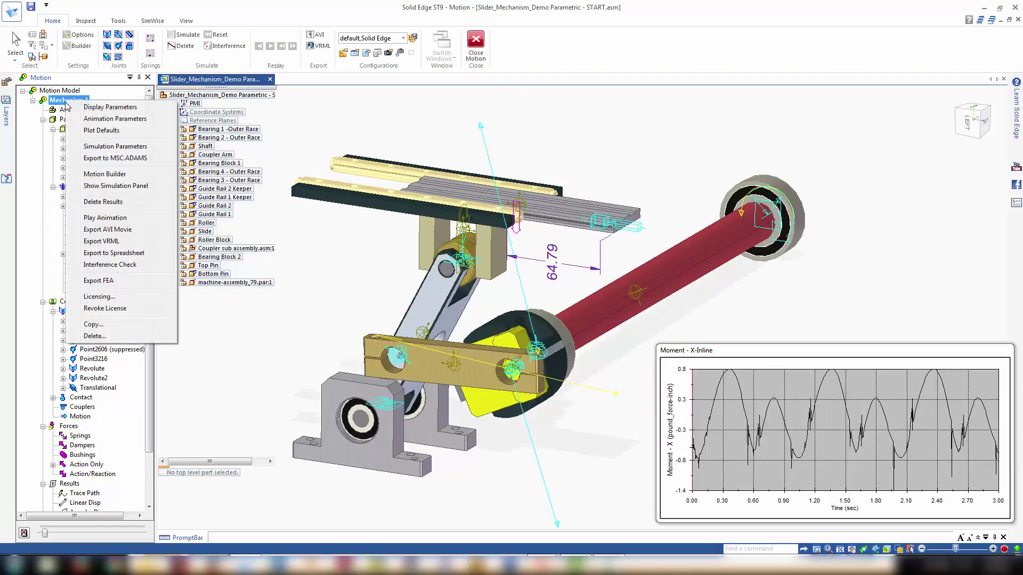
pyautogui.click(159, 107)
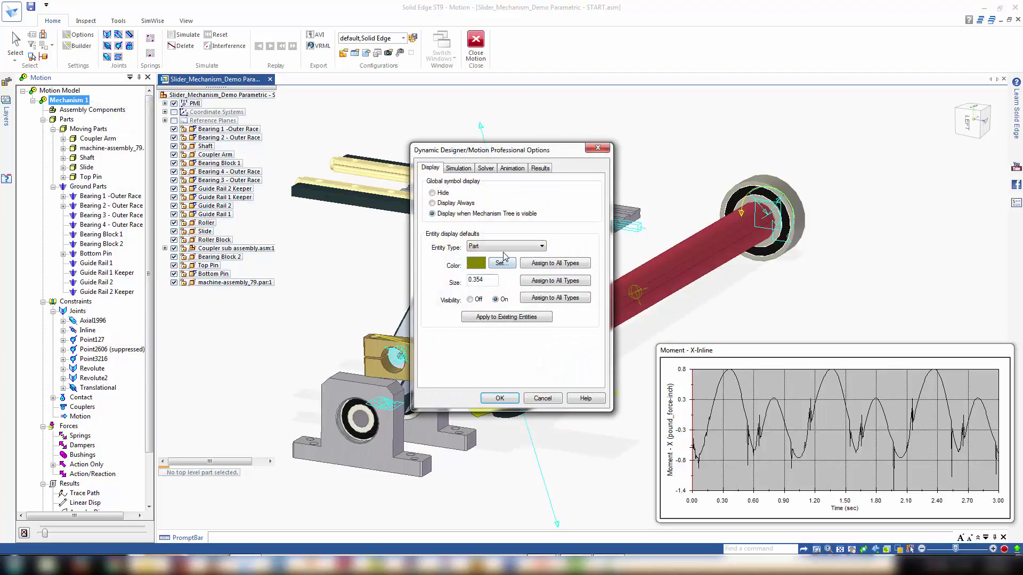
pyautogui.click(505, 246)
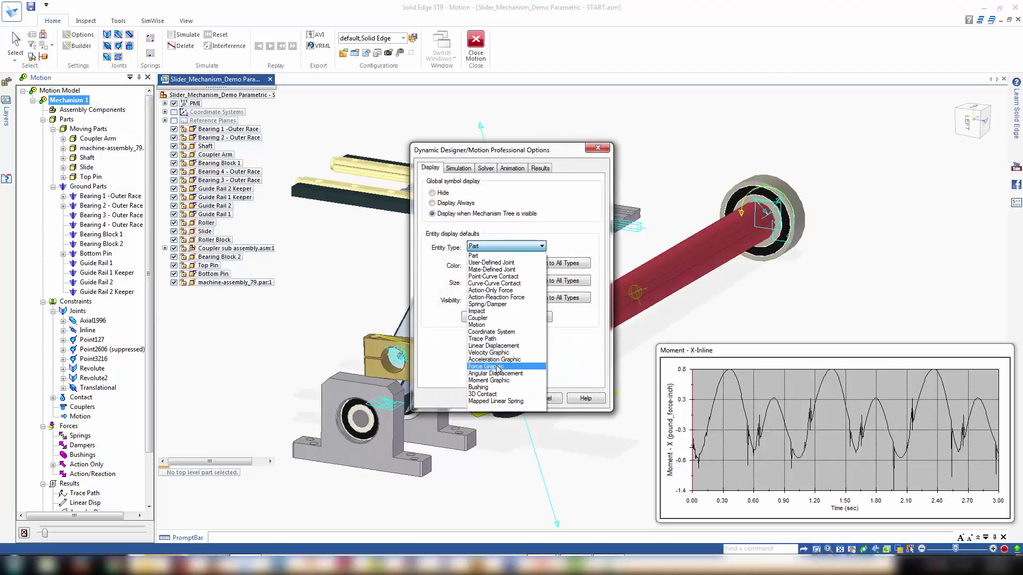
pyautogui.click(498, 367)
pyautogui.click(501, 263)
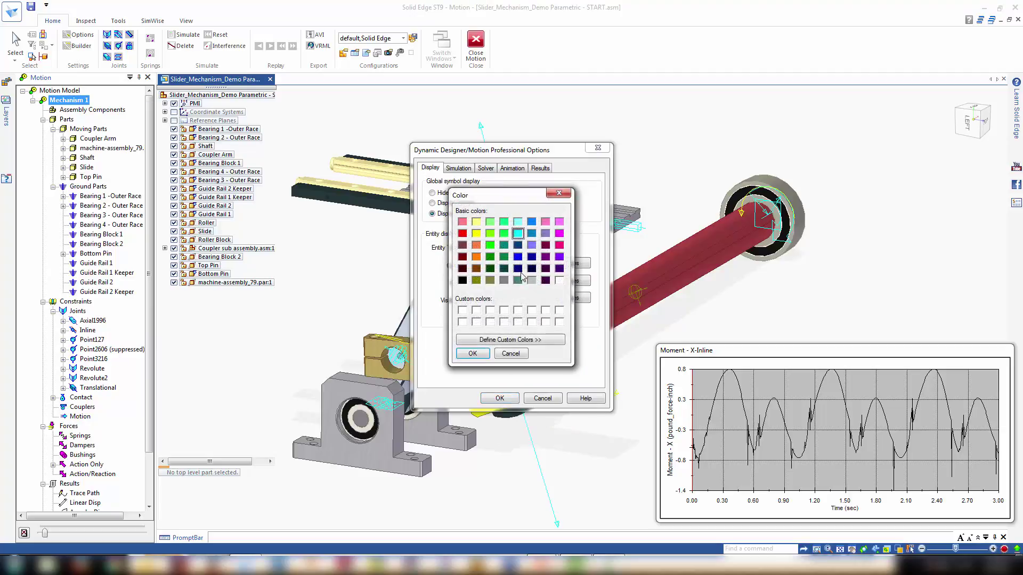
pyautogui.click(517, 256)
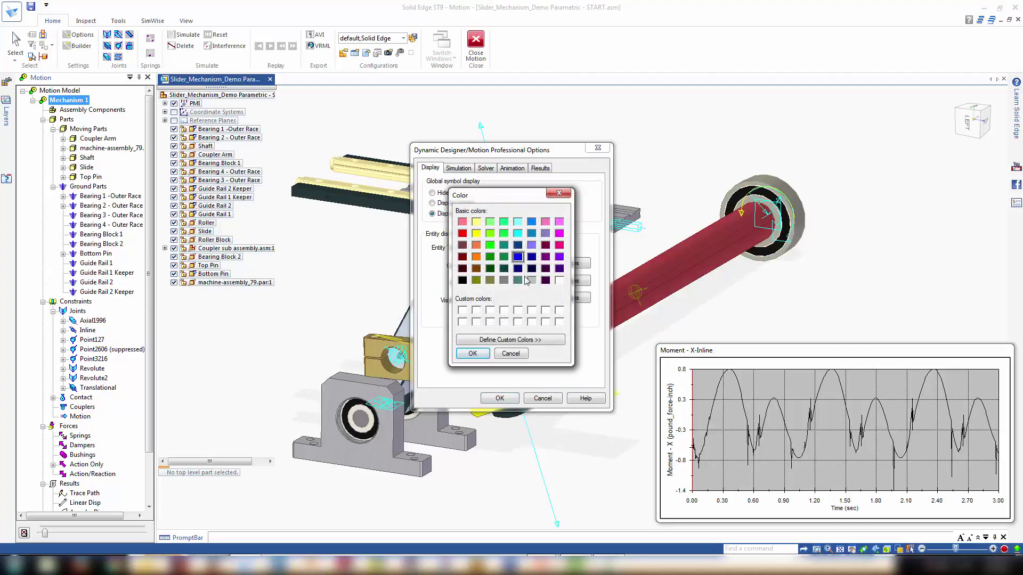
pyautogui.click(481, 353)
pyautogui.click(498, 318)
pyautogui.click(499, 399)
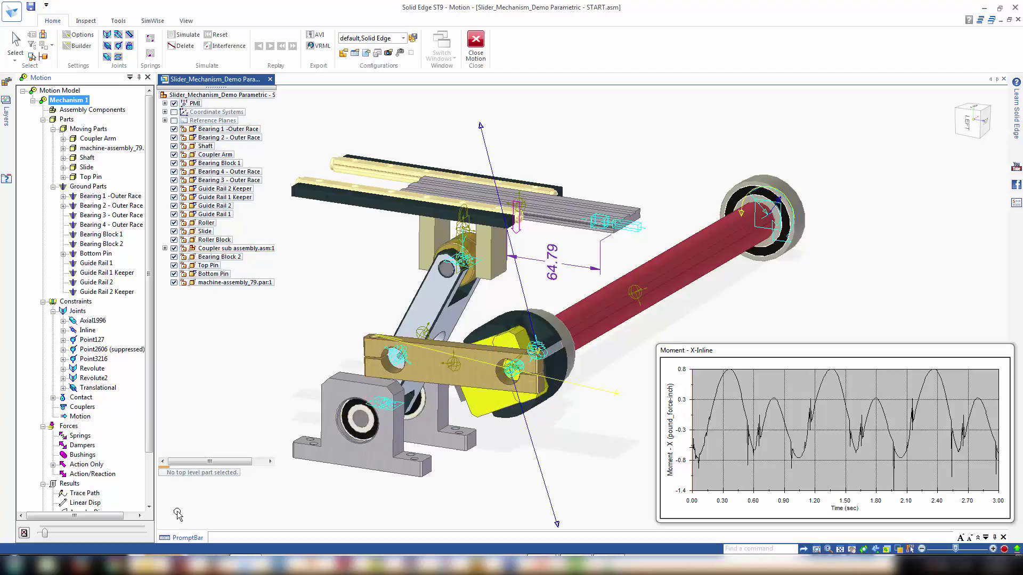
# Advance the animation to about 1 second and plot the magnitudes of the Inline and Point127 reaction forces together
pyautogui.click(45, 534)
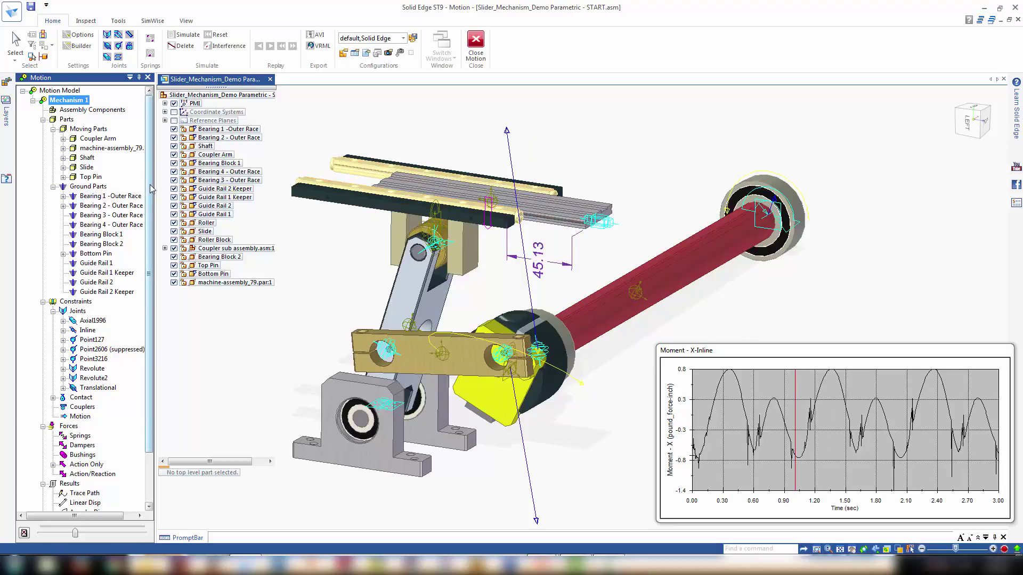
pyautogui.scroll(-2, 150, 211)
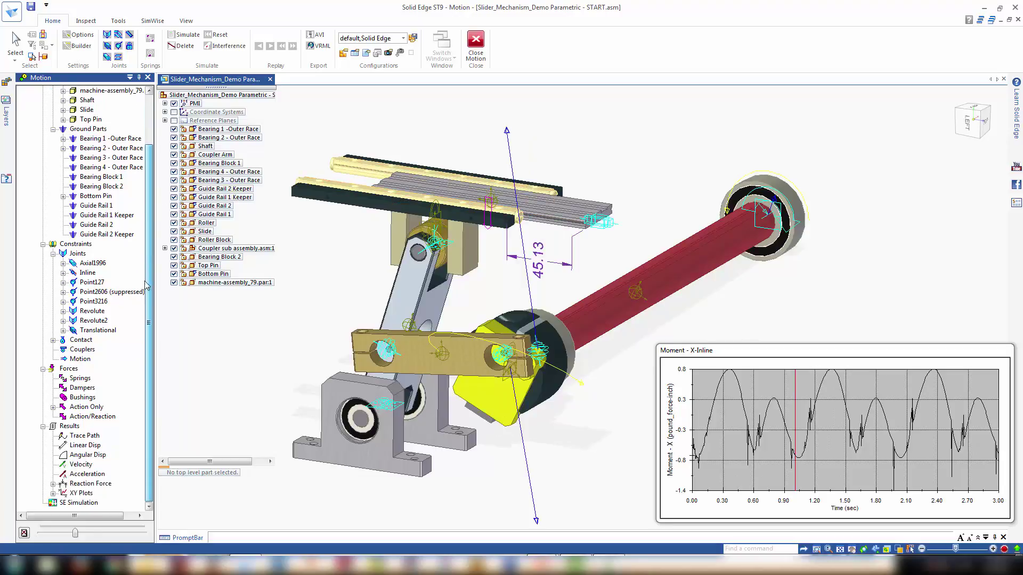
pyautogui.click(52, 484)
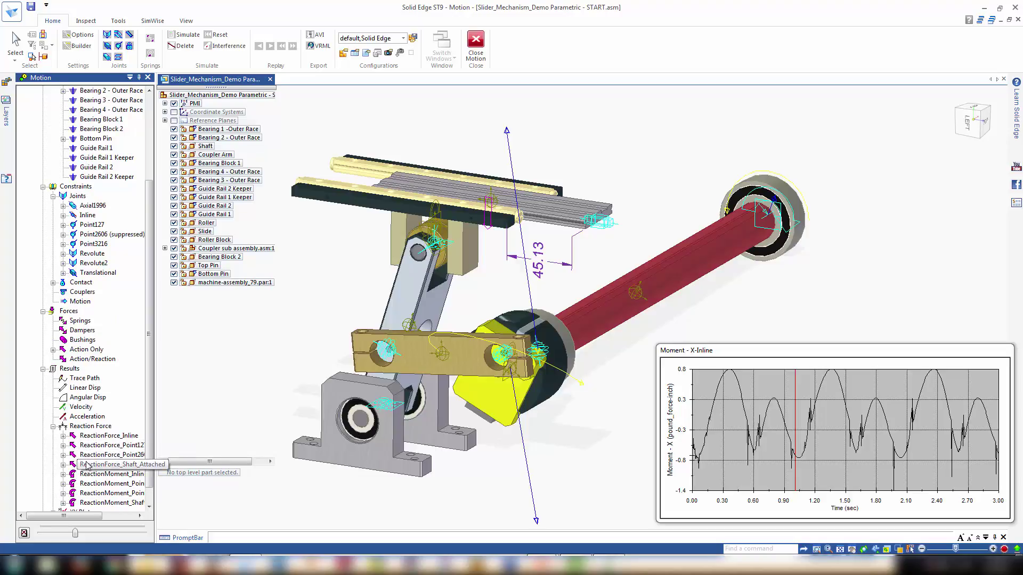
pyautogui.click(91, 437)
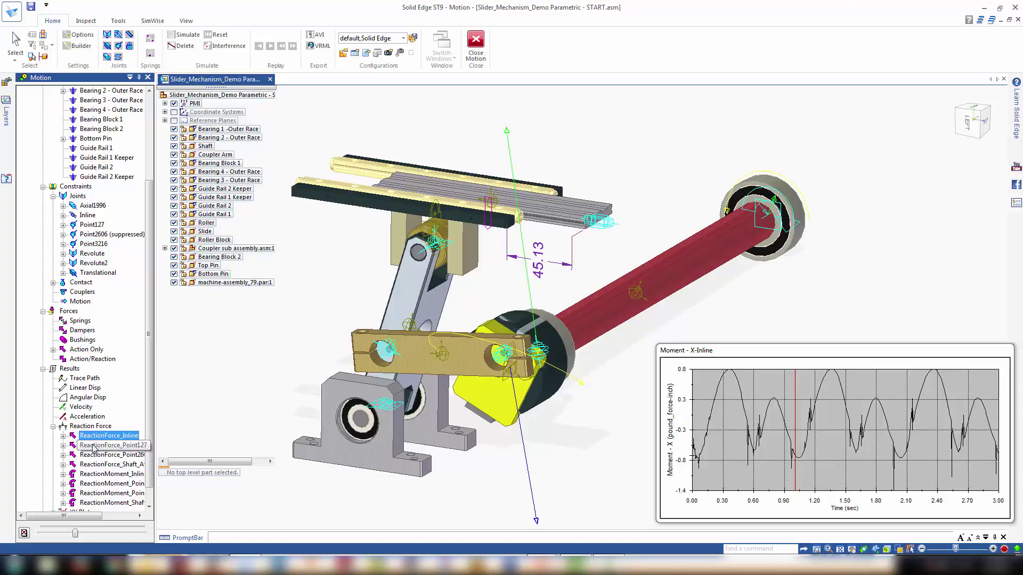
pyautogui.keyDown('ctrl'); pyautogui.click(93, 446); pyautogui.keyUp('ctrl')
pyautogui.moveTo(98, 438); pyautogui.dragTo(80, 494)
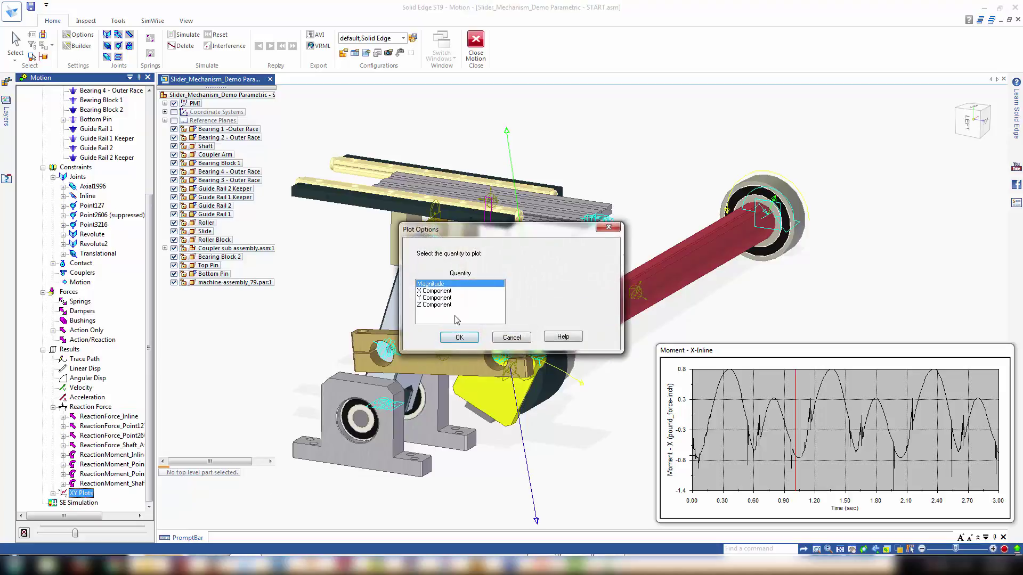
pyautogui.click(460, 338)
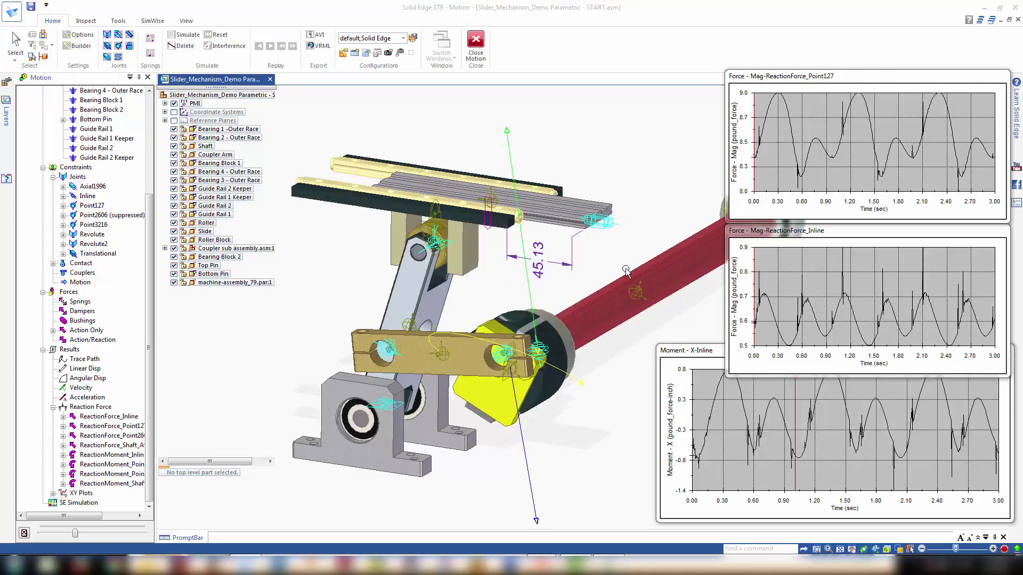
# Delete the motion results of the force-loaded simulation
pyautogui.keyDown('shift'); pyautogui.moveTo(557, 353); pyautogui.dragTo(516, 351, button='middle'); pyautogui.keyUp('shift')
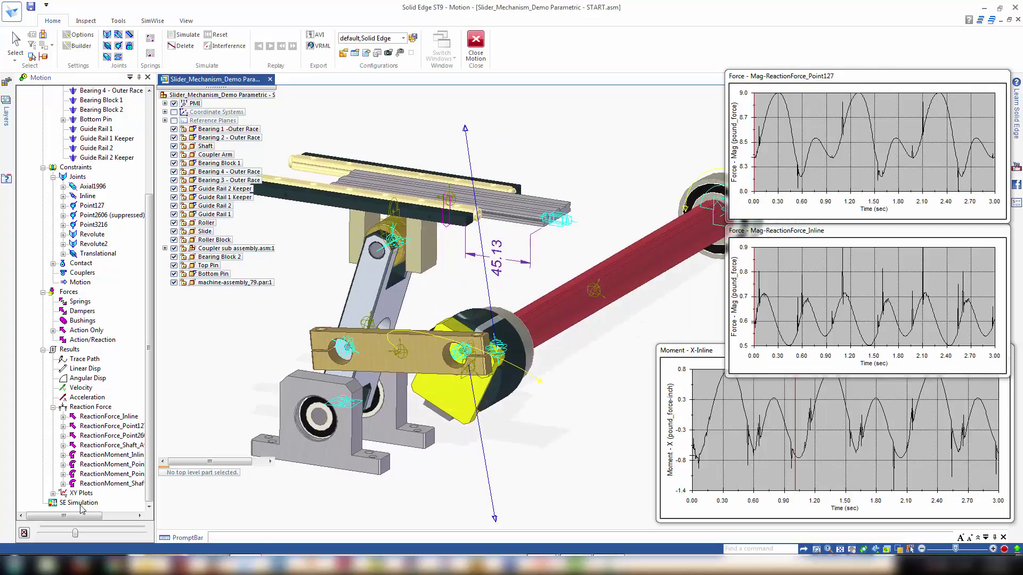
pyautogui.click(24, 533)
pyautogui.click(535, 321)
# Set the mechanism's solver integrator type to WSTIFF and run the motion simulation again
pyautogui.rightClick(75, 100)
pyautogui.click(128, 157)
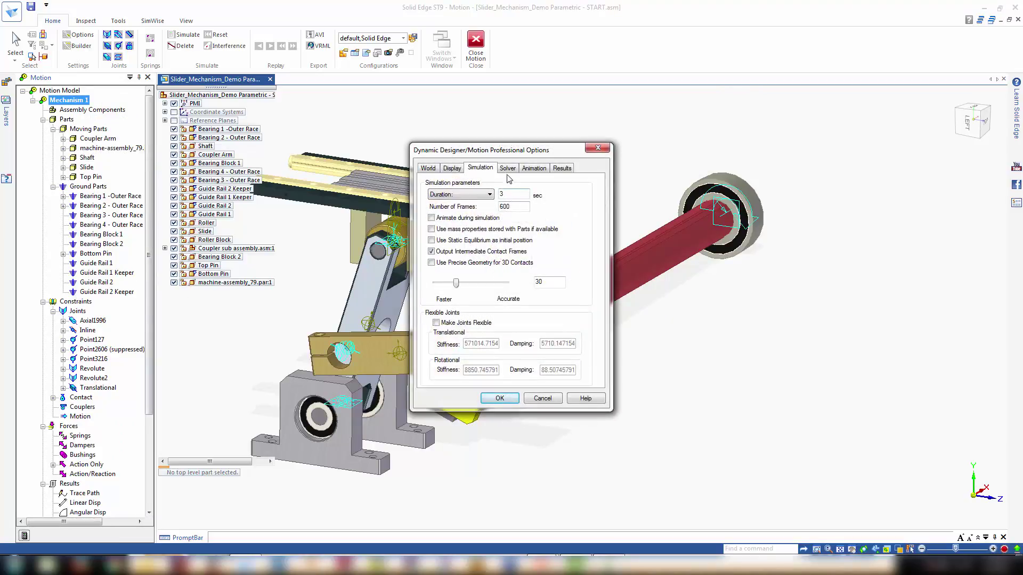
pyautogui.click(507, 168)
pyautogui.click(514, 202)
pyautogui.click(517, 218)
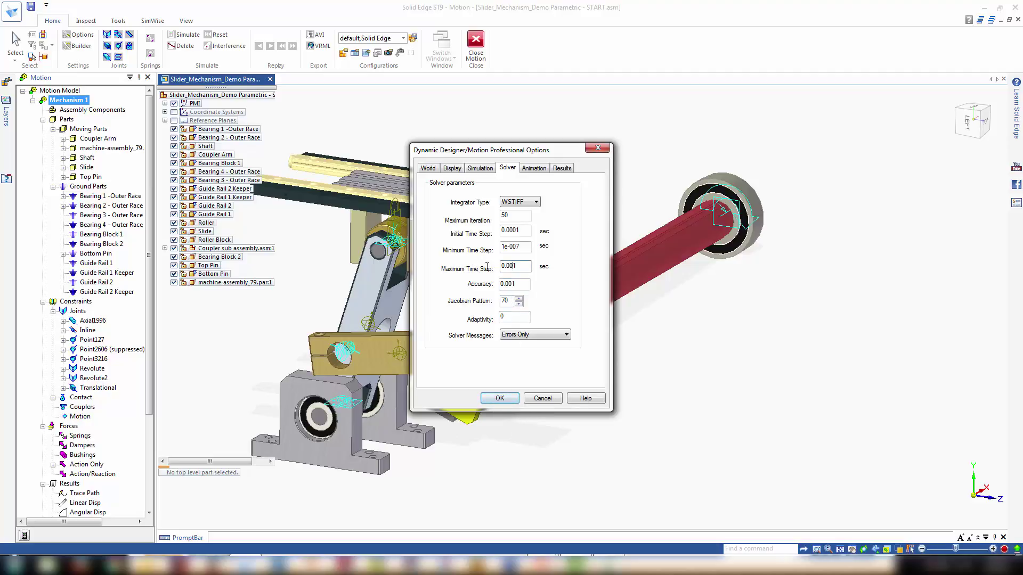
pyautogui.click(499, 398)
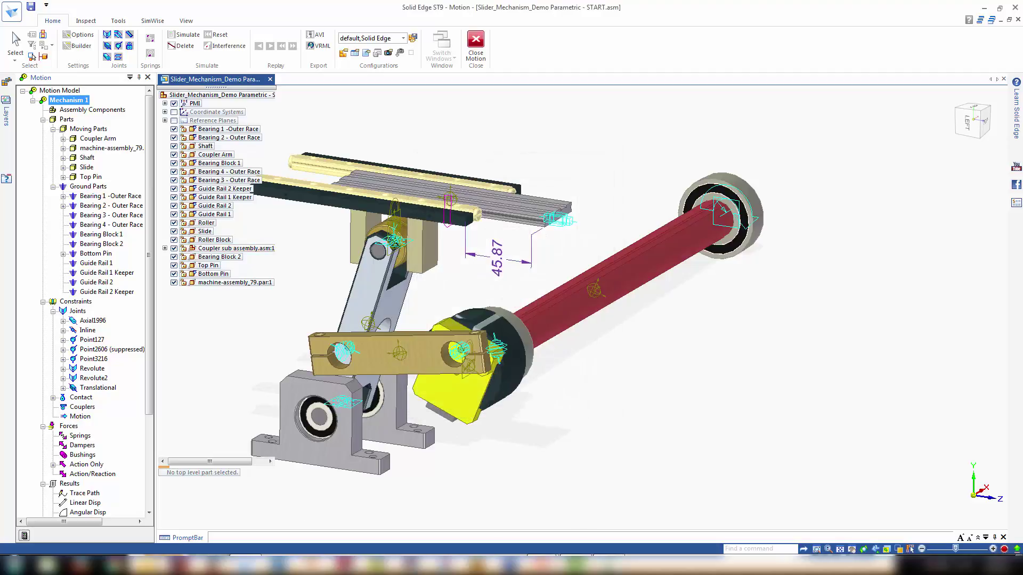
pyautogui.click(27, 536)
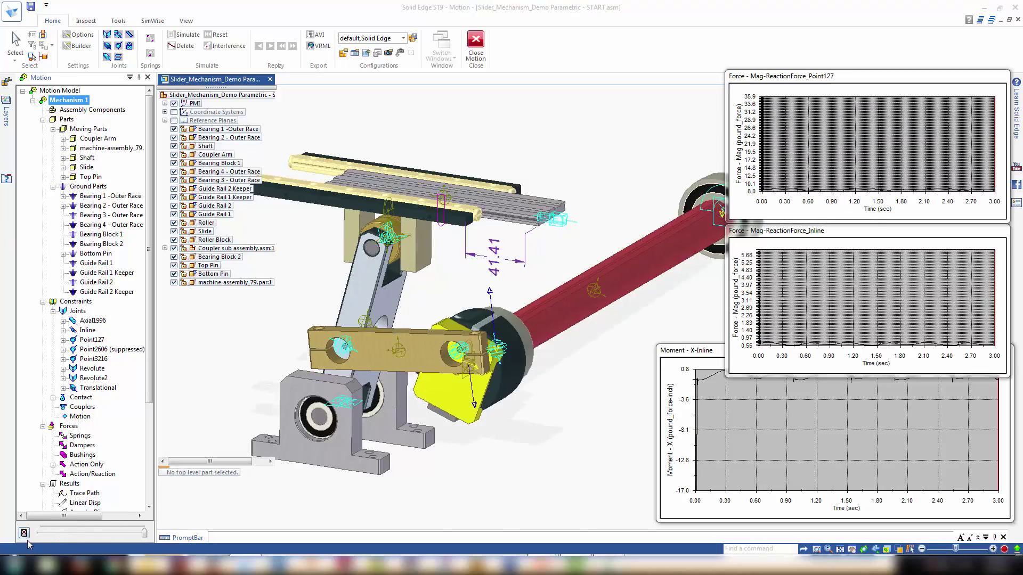
# Delete the magnitude plots of the Inline and Point127 reaction forces
pyautogui.moveTo(796, 240); pyautogui.dragTo(781, 270)
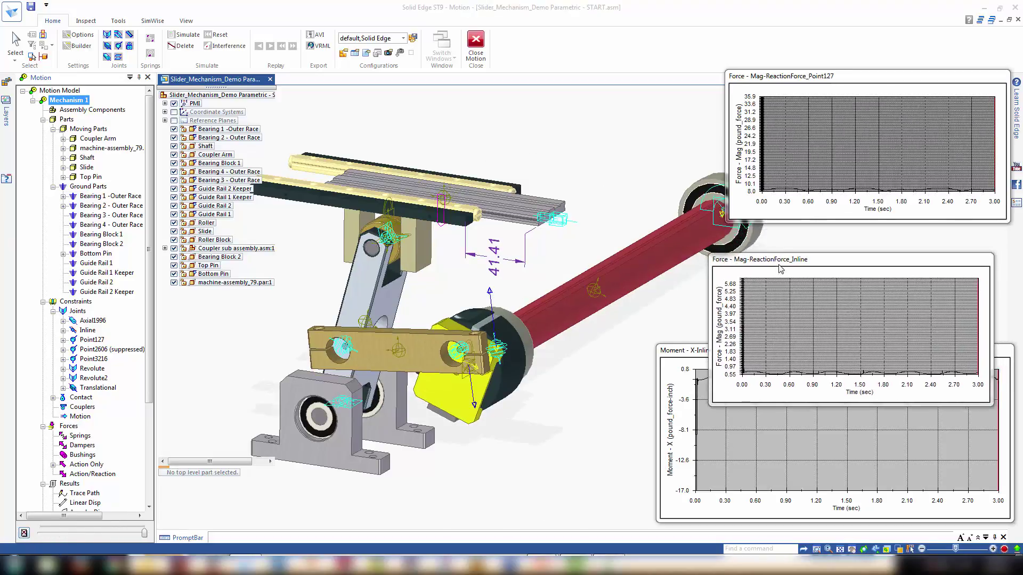
pyautogui.rightClick(734, 277)
pyautogui.click(764, 324)
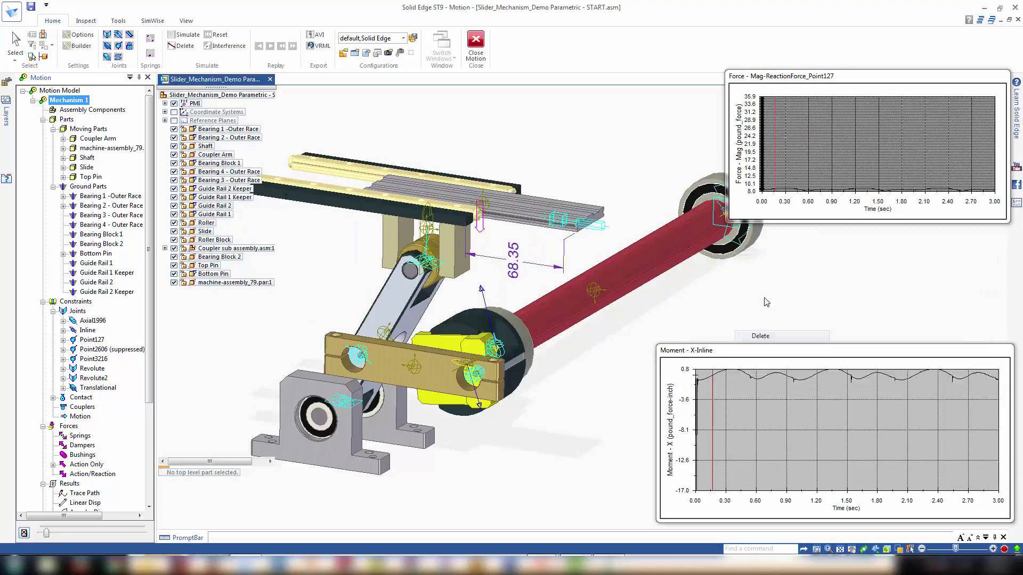
pyautogui.rightClick(766, 210)
pyautogui.click(796, 271)
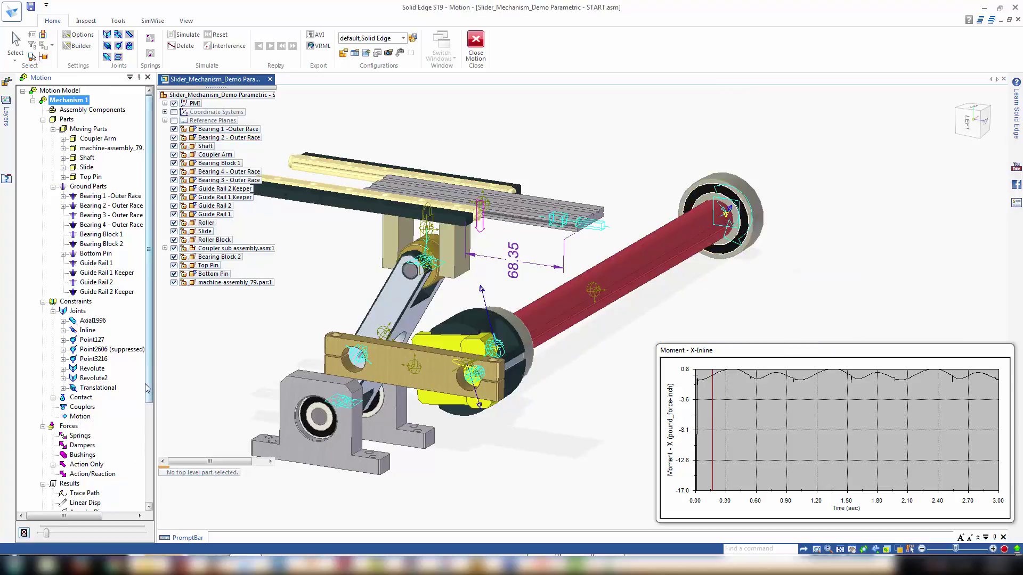
# Plot the magnitudes of the Inline and Point127 reaction forces together from the rerun simulation
pyautogui.scroll(-5, 143, 502)
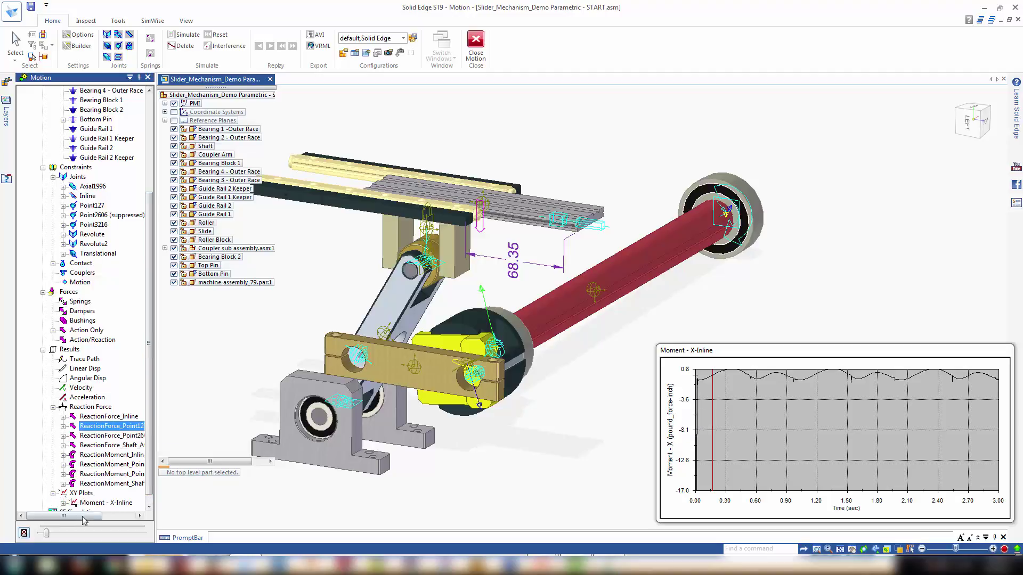
pyautogui.click(103, 424)
pyautogui.click(102, 419)
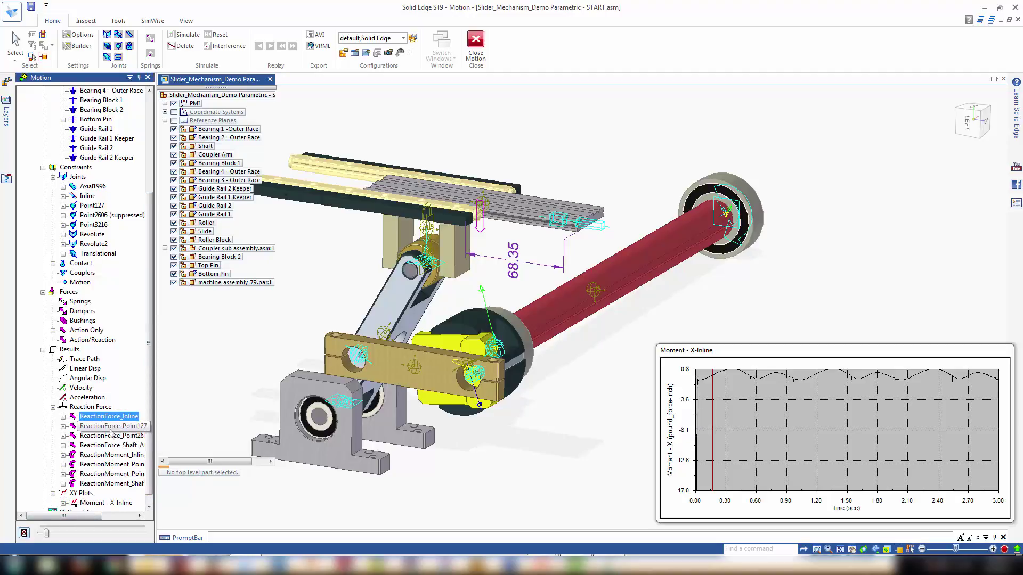
pyautogui.moveTo(106, 429); pyautogui.dragTo(81, 483)
pyautogui.click(459, 338)
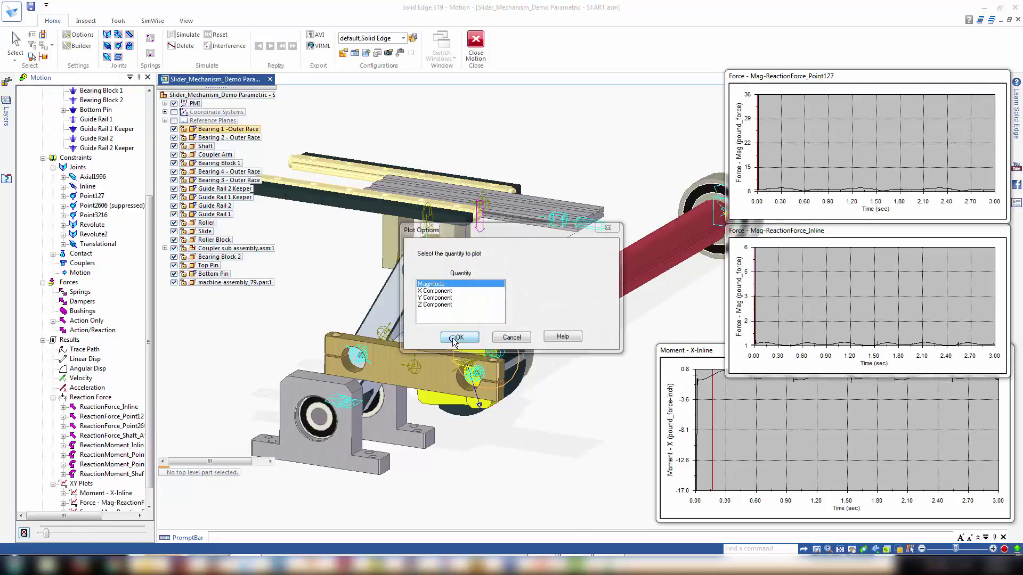
pyautogui.click(459, 337)
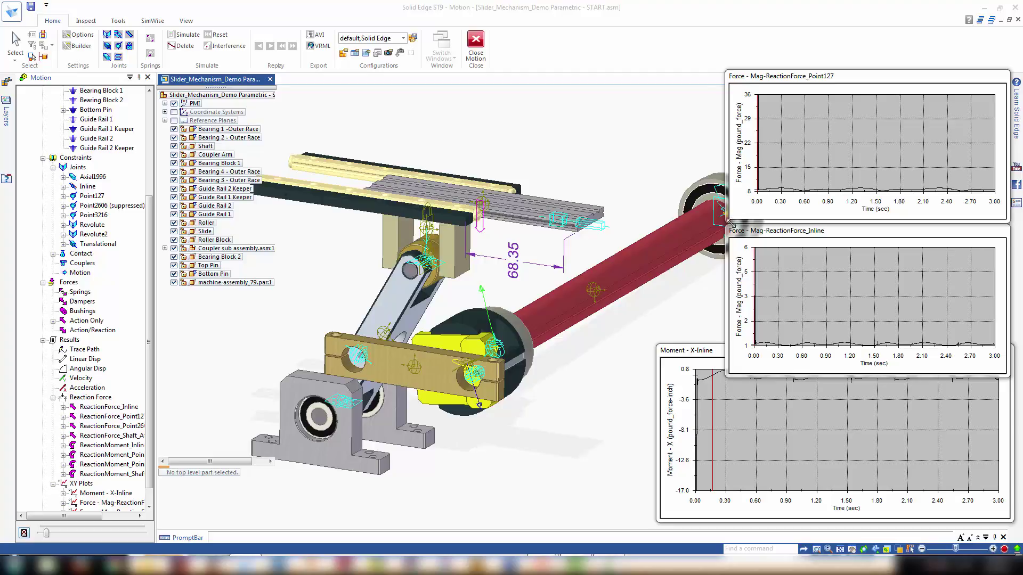
# Enlarge the Point127 reaction force plot and fix its force axis end point at 10
pyautogui.moveTo(727, 219); pyautogui.dragTo(698, 236)
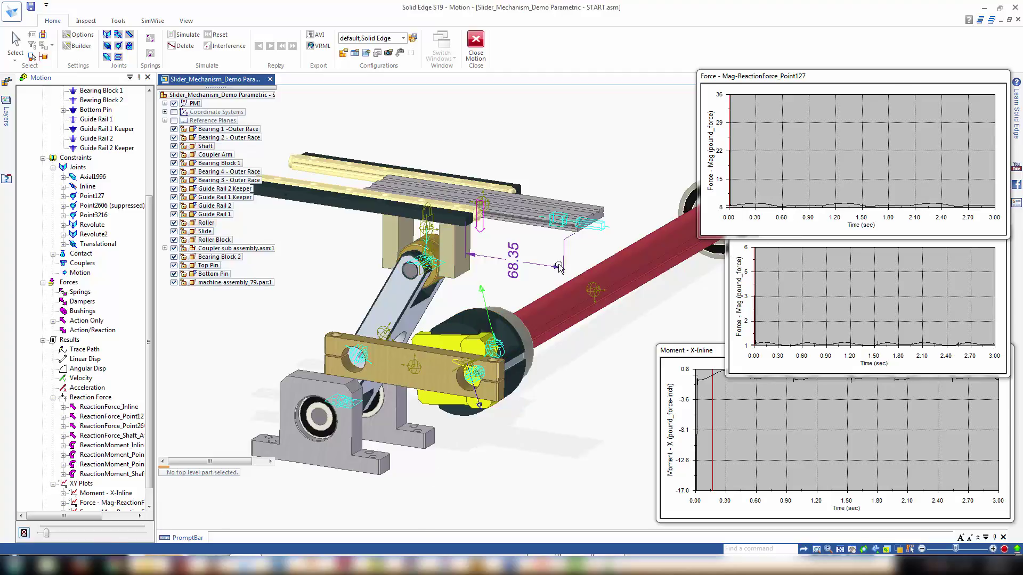
pyautogui.doubleClick(725, 155)
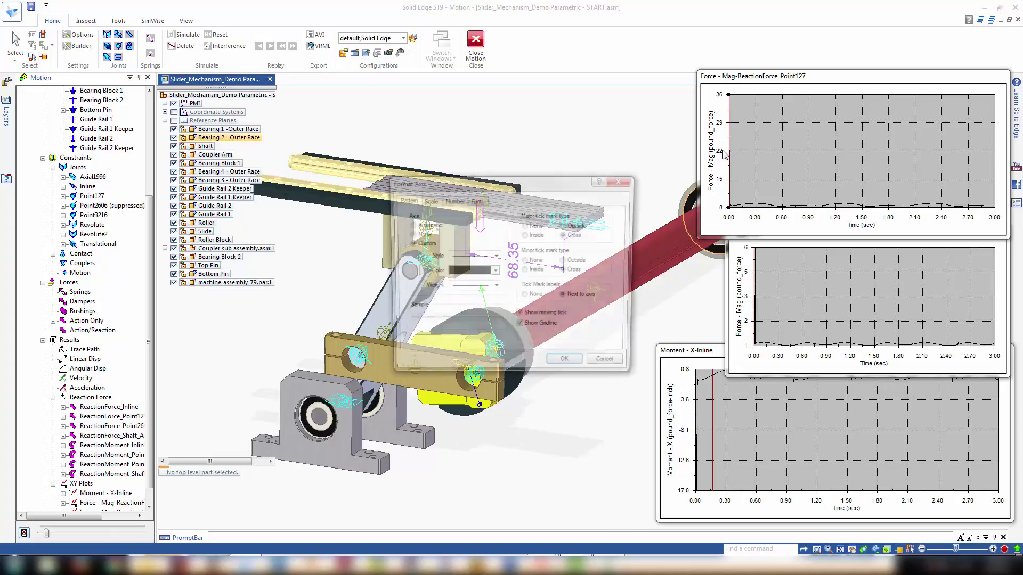
pyautogui.click(453, 201)
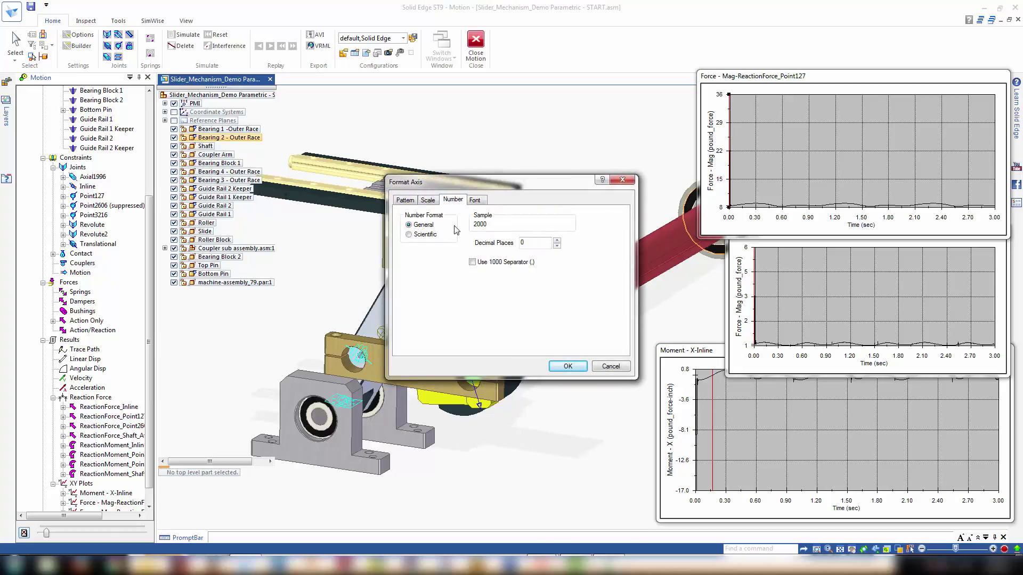
pyautogui.click(426, 201)
pyautogui.click(424, 249)
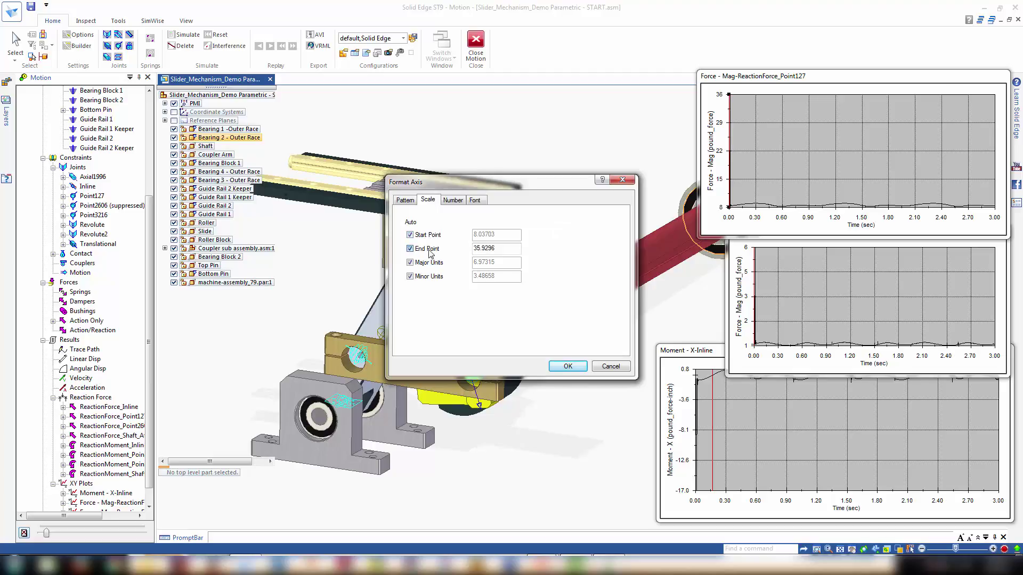
pyautogui.doubleClick(509, 250)
pyautogui.write('10')
pyautogui.click(566, 366)
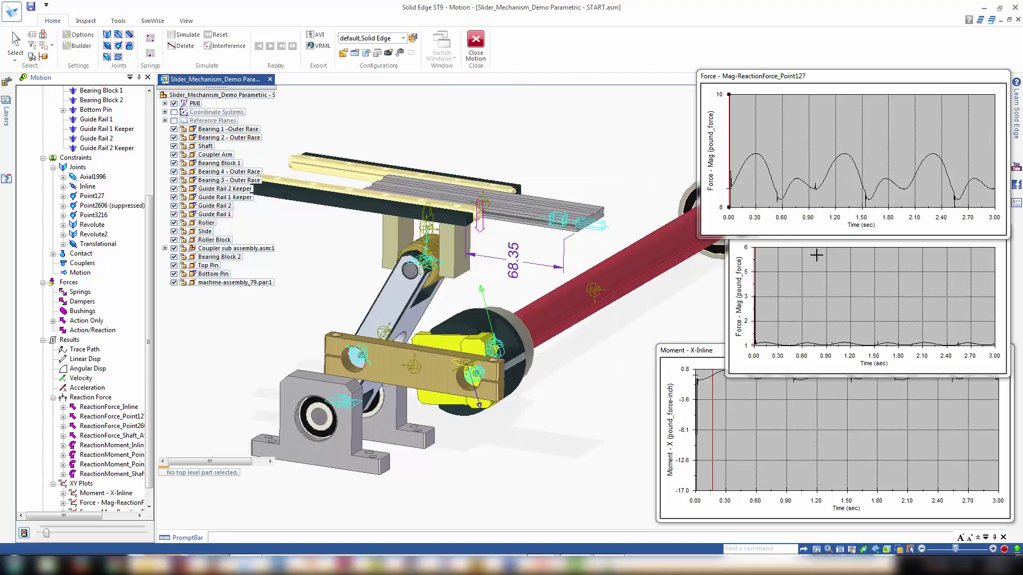
# Fix the force axis end point of the Inline reaction force plot at 2
pyautogui.doubleClick(749, 274)
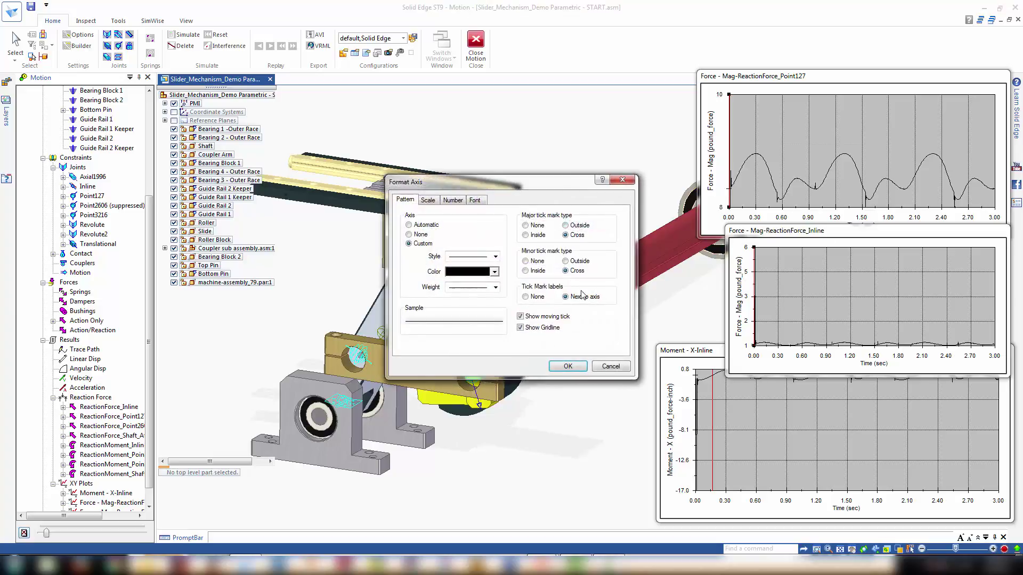
pyautogui.click(428, 200)
pyautogui.click(429, 249)
pyautogui.moveTo(496, 249); pyautogui.dragTo(468, 249)
pyautogui.write('1')
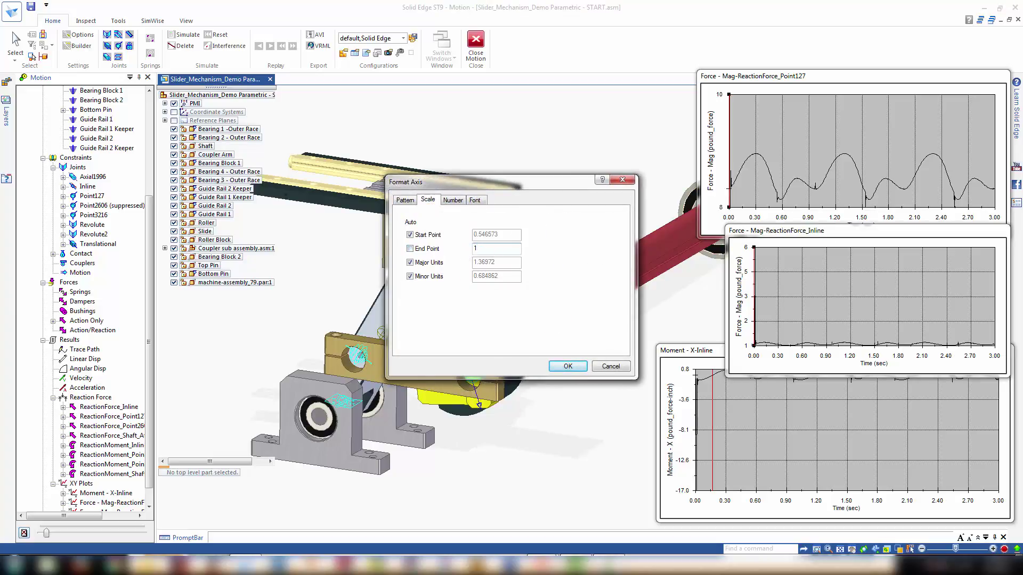
pyautogui.write('0')
pyautogui.click(580, 370)
pyautogui.doubleClick(750, 281)
pyautogui.moveTo(486, 248); pyautogui.dragTo(464, 252)
pyautogui.write('2')
pyautogui.click(578, 368)
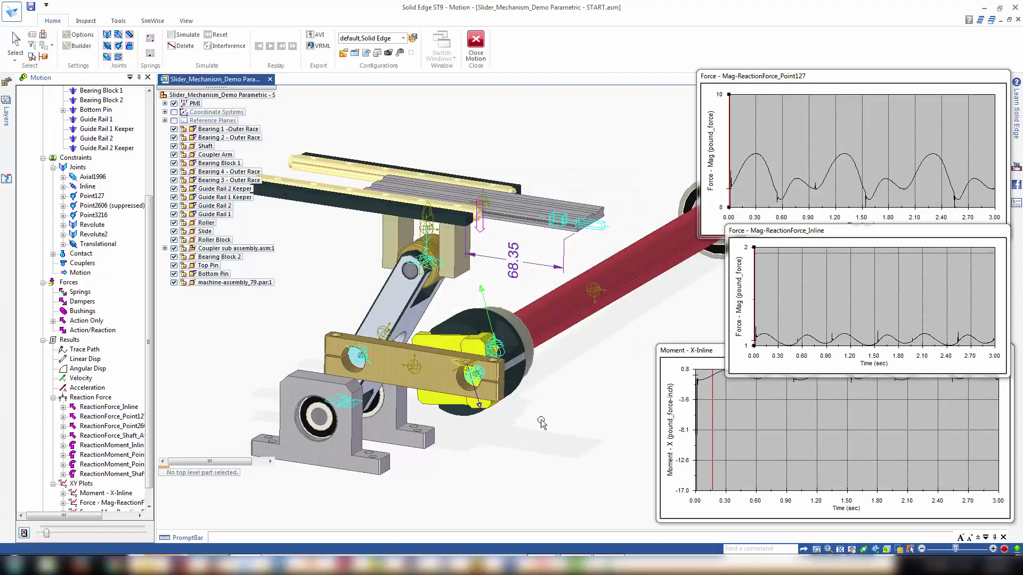
# Move the Inline X moment plot clear of the force plots and preserve its Inline curve for comparison
pyautogui.moveTo(608, 366); pyautogui.dragTo(611, 368, button='middle')
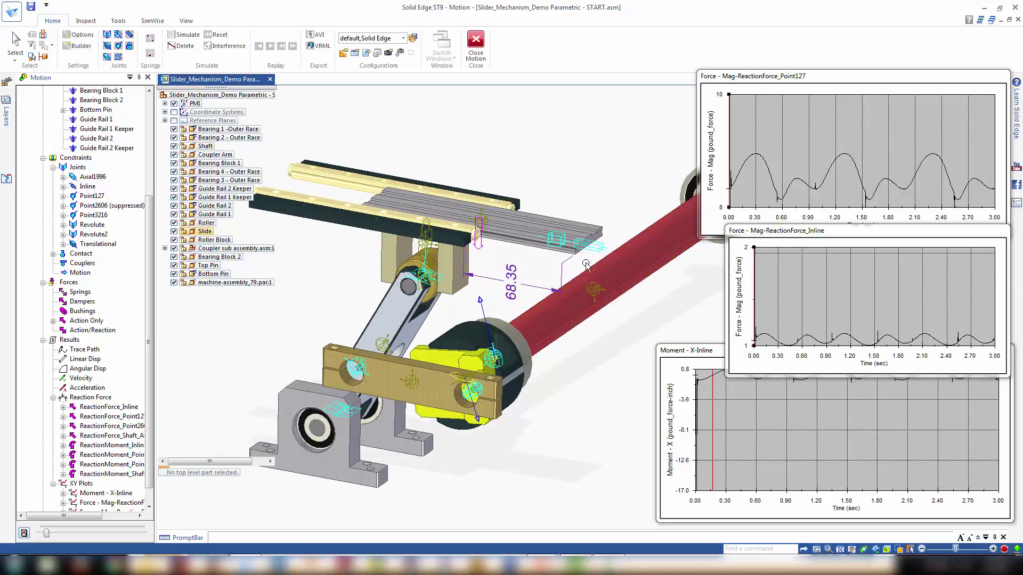
pyautogui.moveTo(585, 403)
pyautogui.mouseDown(button='middle')
pyautogui.moveTo(541, 424)
pyautogui.moveTo(567, 410)
pyautogui.mouseUp(button='middle')
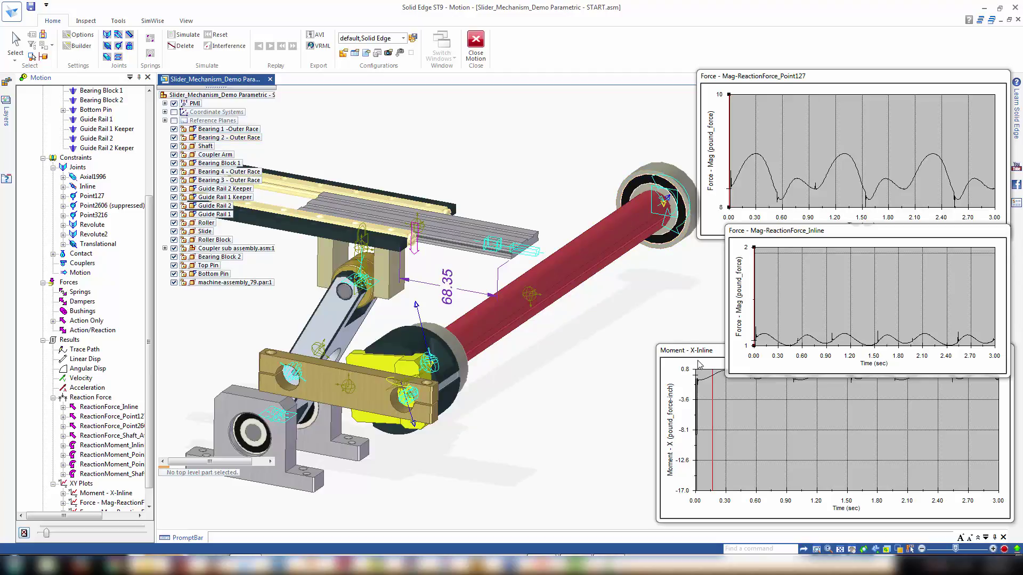
pyautogui.moveTo(692, 349); pyautogui.dragTo(665, 358)
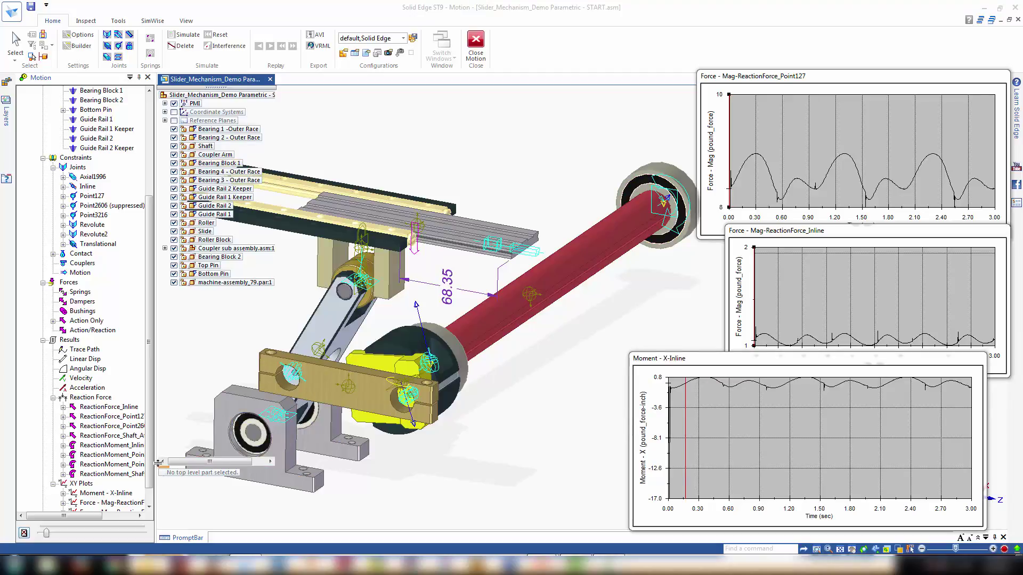
pyautogui.scroll(-2, 152, 493)
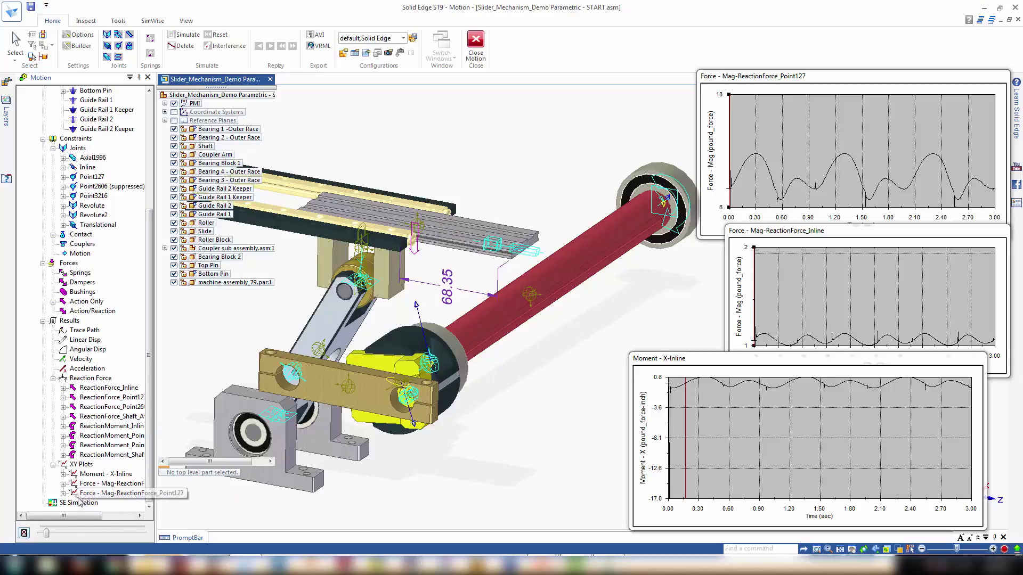
pyautogui.click(64, 475)
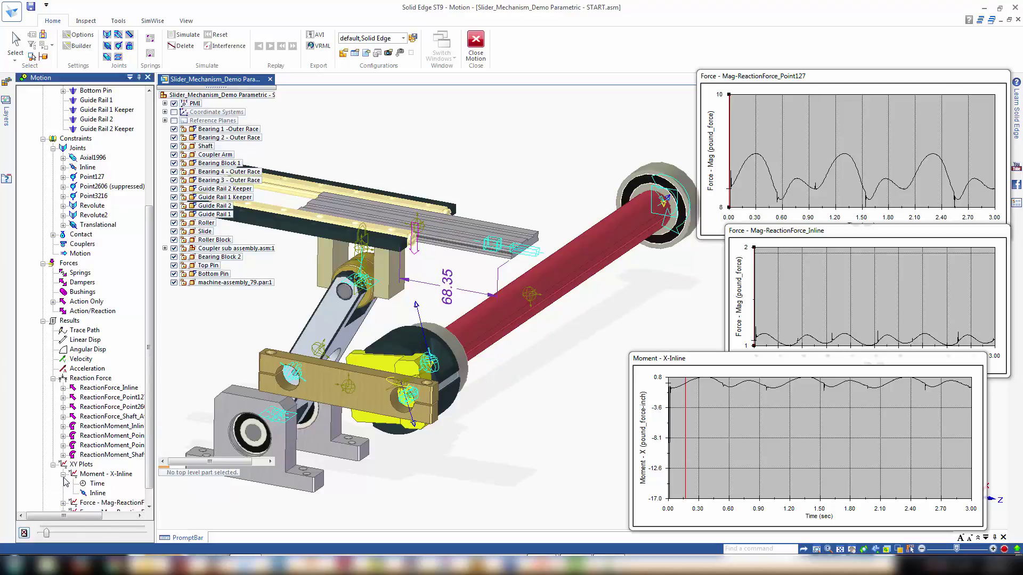
pyautogui.click(98, 475)
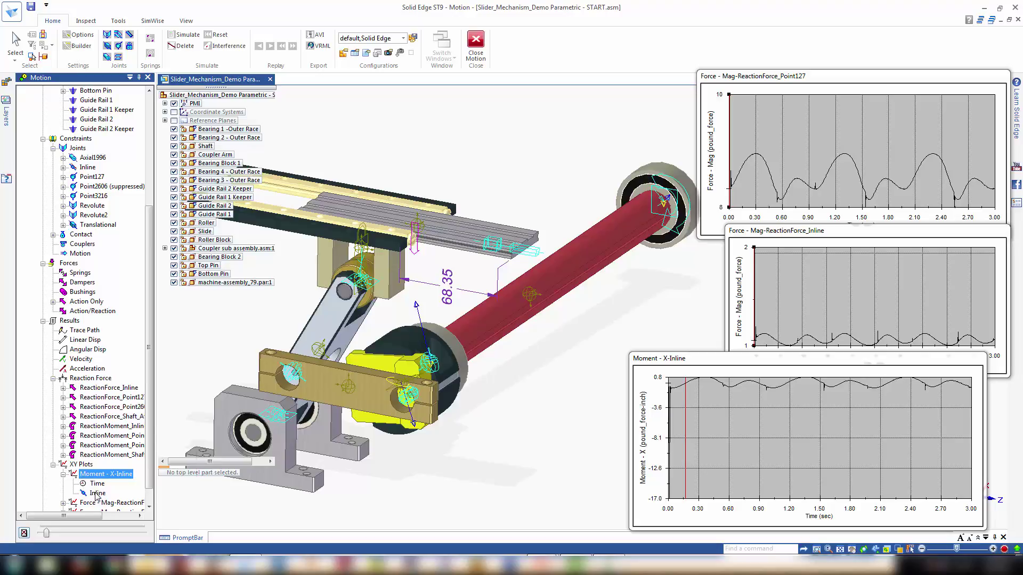
pyautogui.rightClick(96, 494)
pyautogui.click(140, 447)
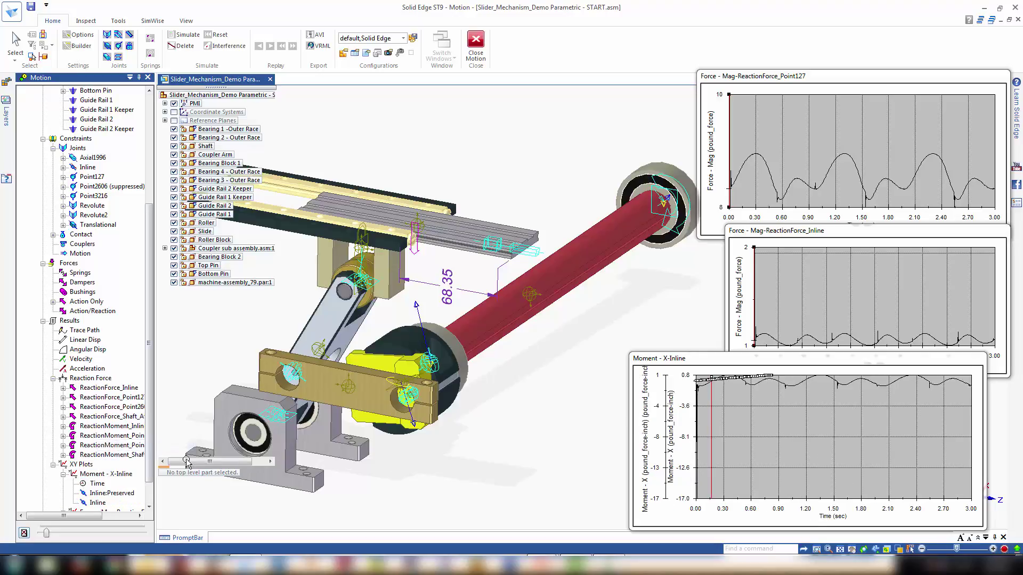
# Color the Inline curve in the moment plot blue
pyautogui.rightClick(764, 380)
pyautogui.click(808, 387)
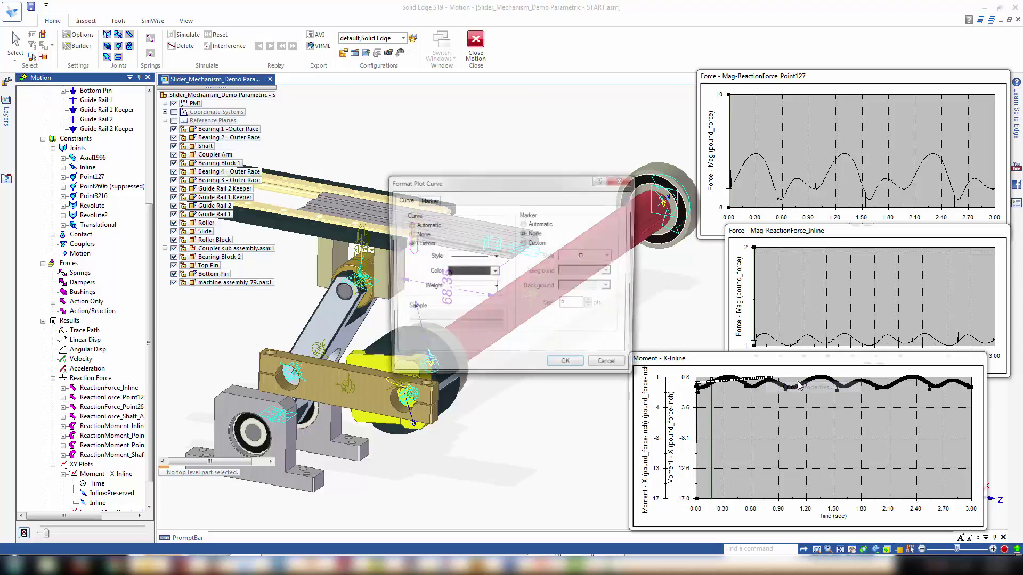
pyautogui.click(484, 271)
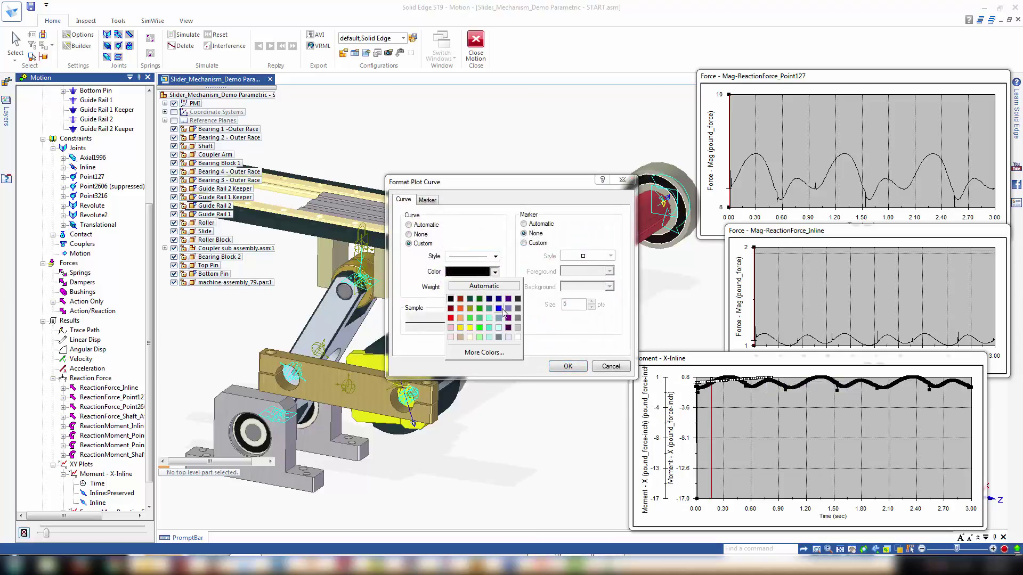
pyautogui.click(510, 322)
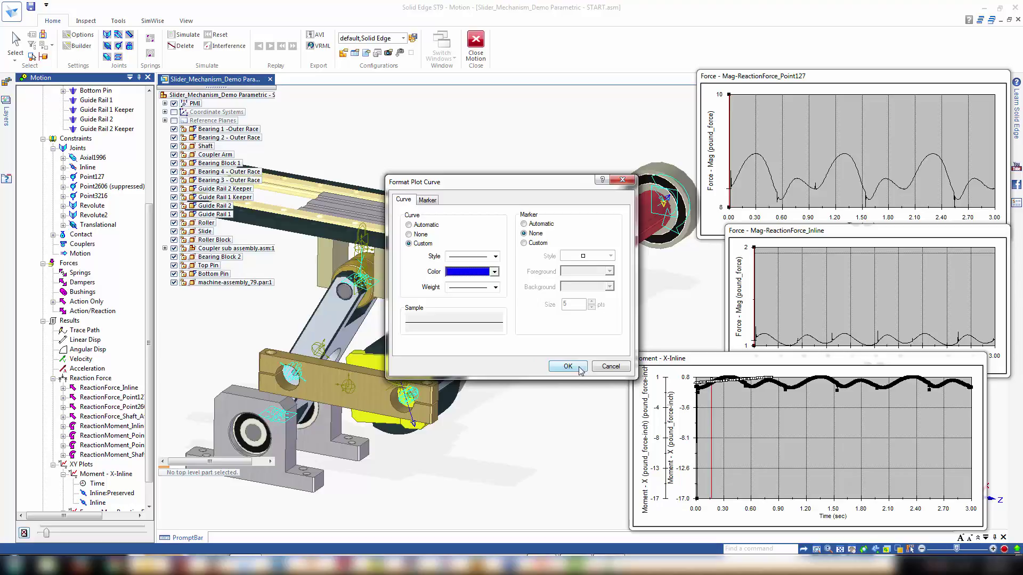
pyautogui.click(567, 366)
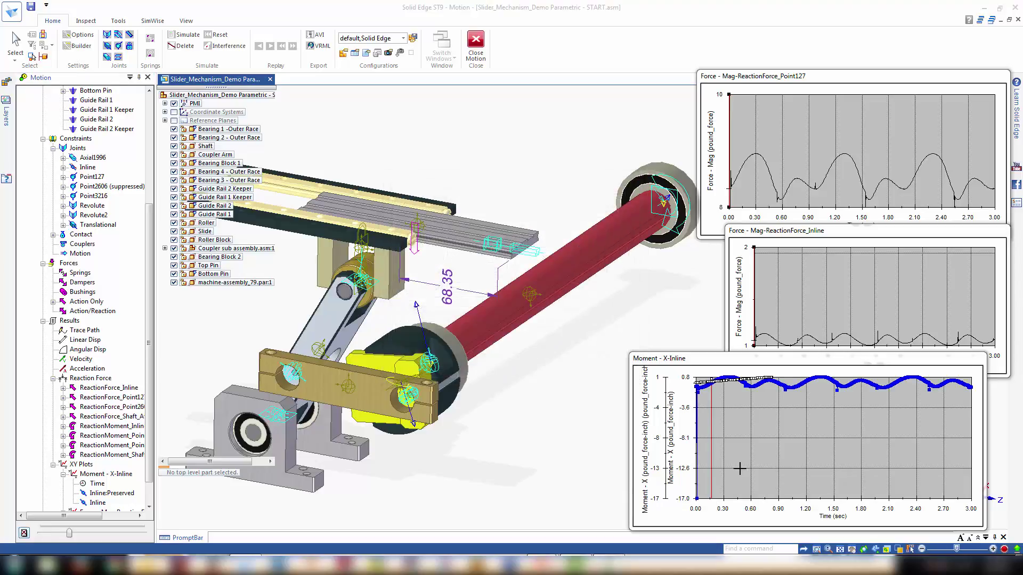
# Delete the existing motion results and turn on friction for the Translational joint
pyautogui.click(24, 533)
pyautogui.click(530, 319)
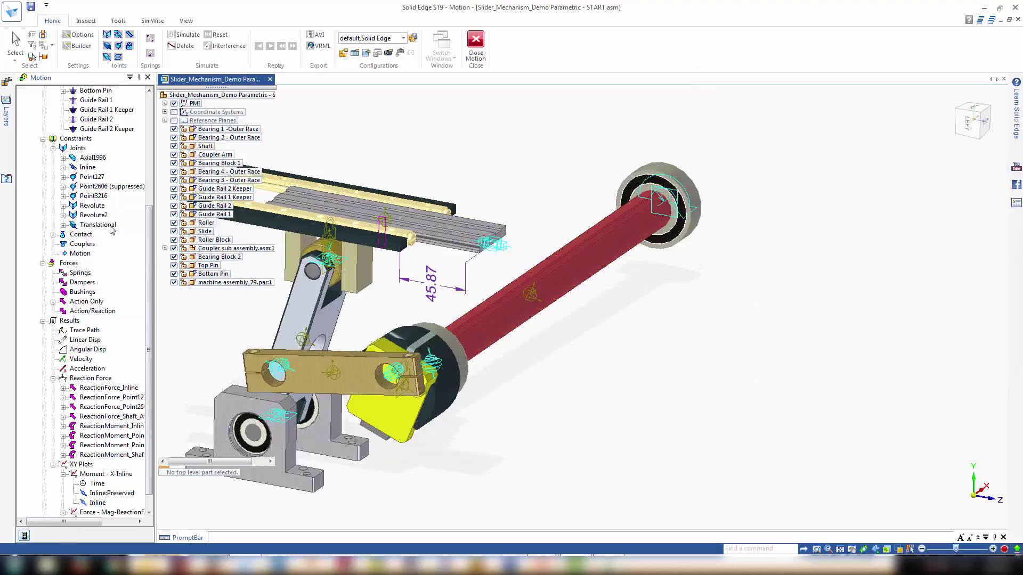
pyautogui.click(98, 225)
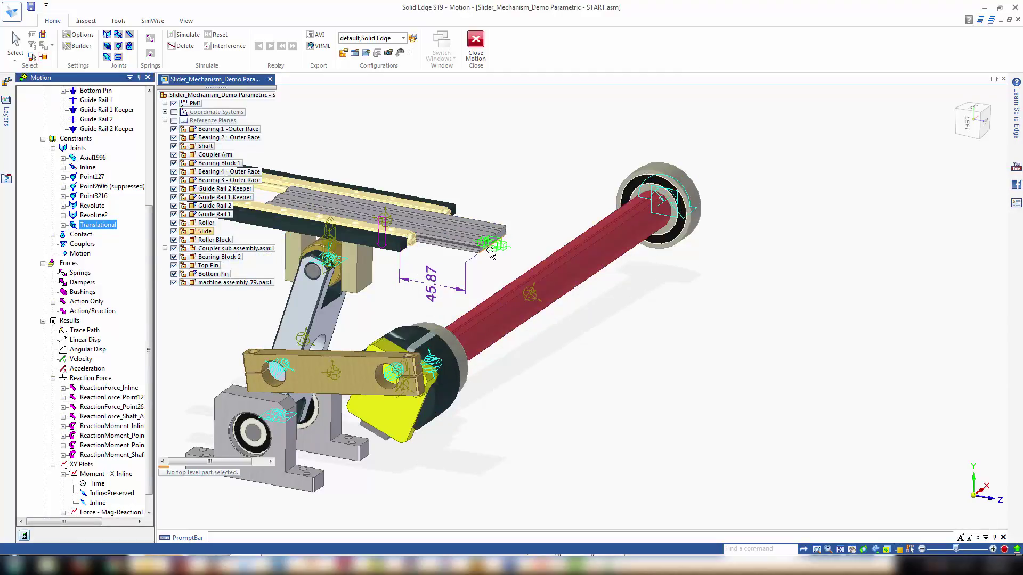
pyautogui.rightClick(111, 228)
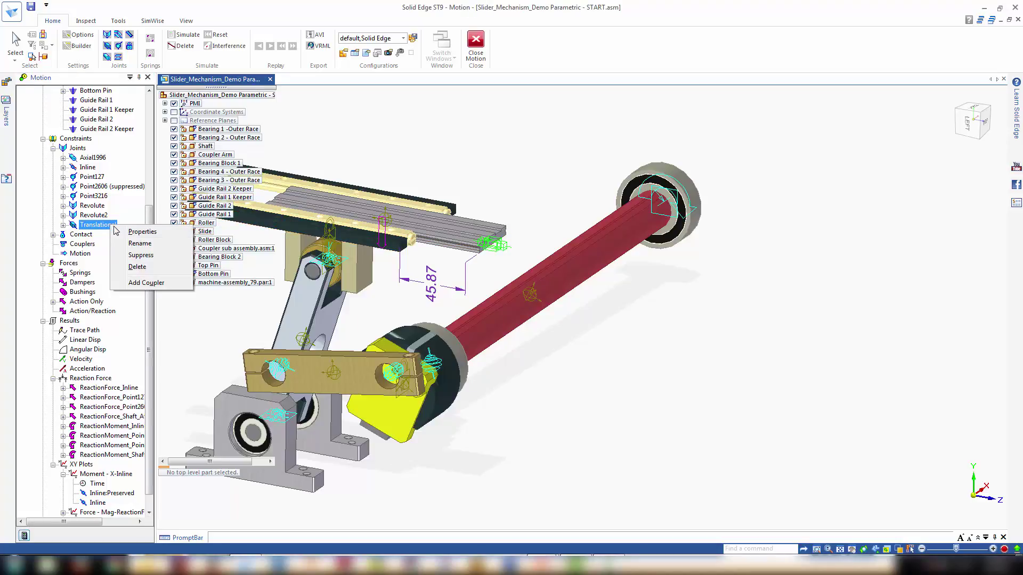
pyautogui.click(140, 231)
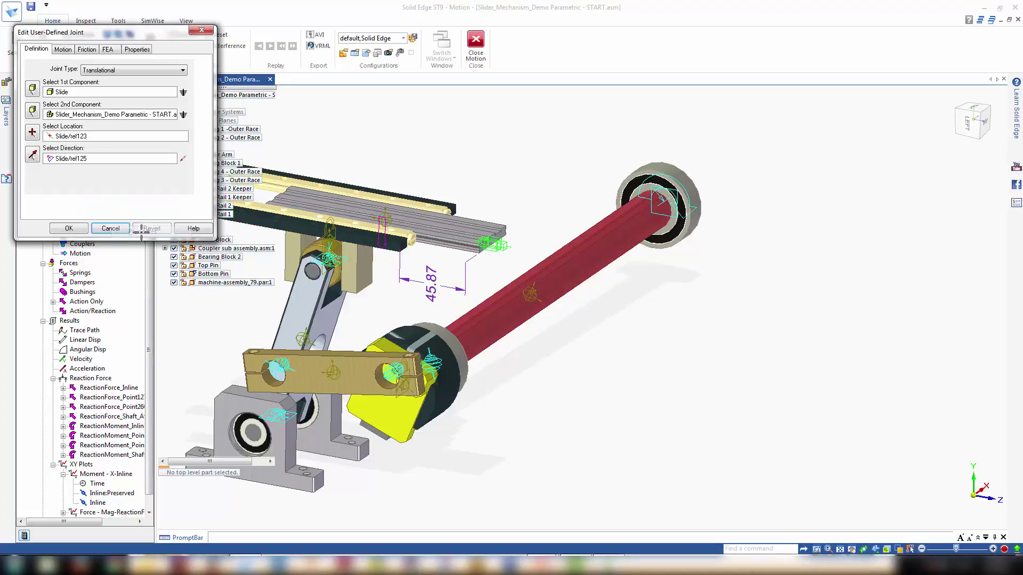
pyautogui.click(85, 52)
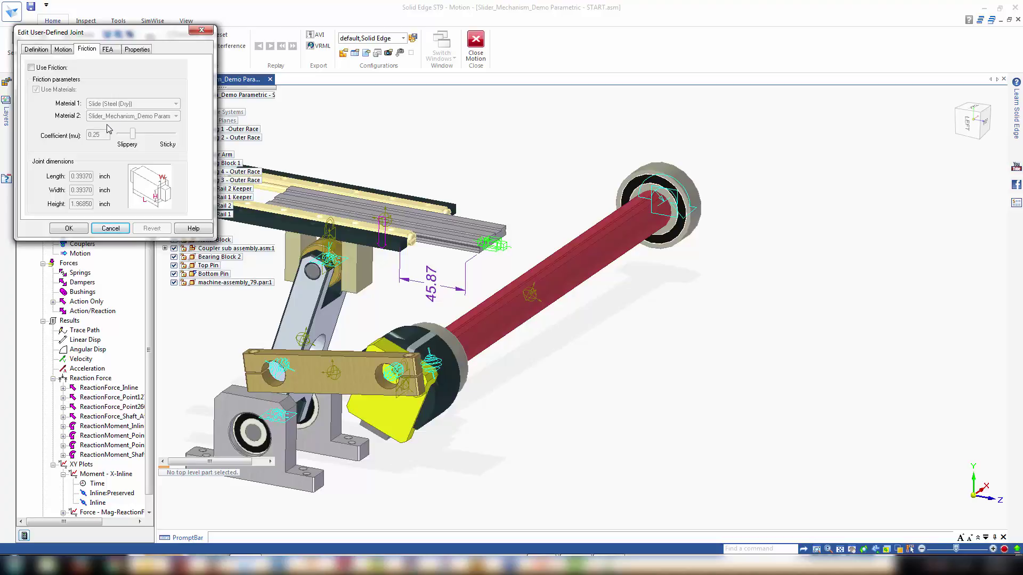
pyautogui.click(31, 67)
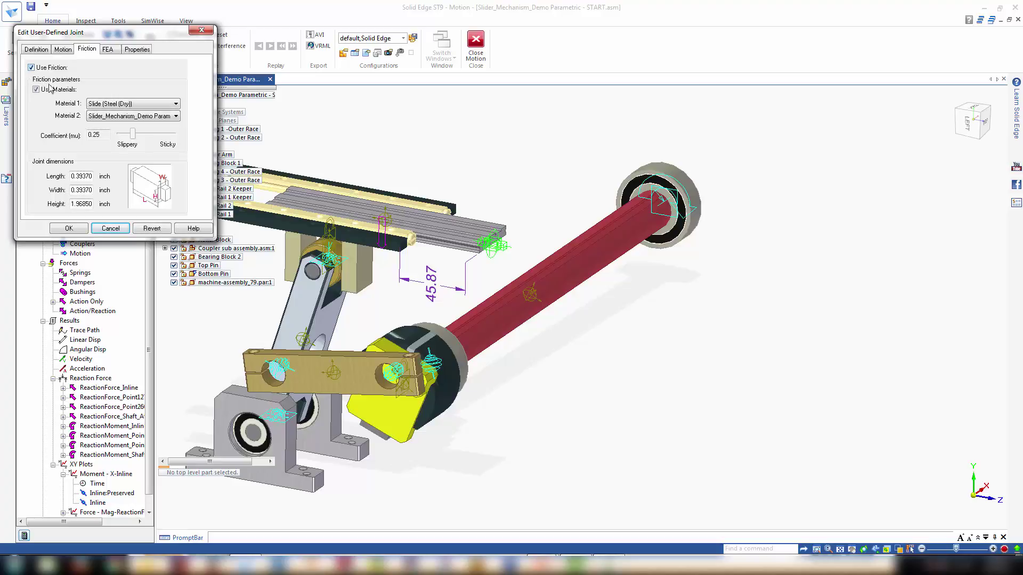
# Edit the Translational joint's friction dimensions, with length 6 inch and height 1.5 inch, and accept the joint changes
pyautogui.moveTo(72, 176); pyautogui.dragTo(112, 180)
pyautogui.write('6')
pyautogui.moveTo(72, 191); pyautogui.dragTo(113, 193)
pyautogui.press('BackSpace')
pyautogui.moveTo(73, 205); pyautogui.dragTo(118, 208)
pyautogui.write('1.5')
pyautogui.click(68, 229)
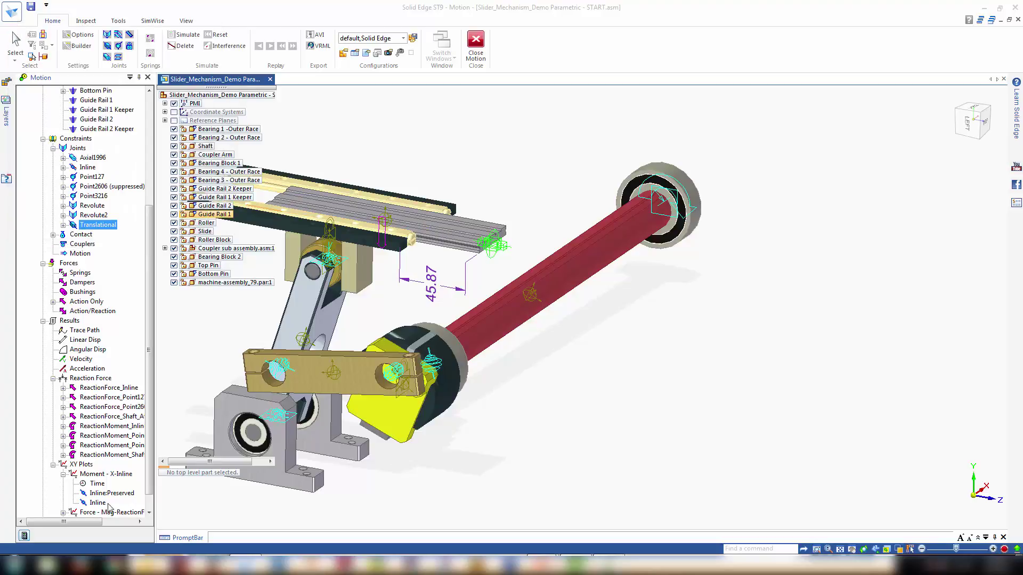
# Run the motion simulation with joint friction and delete its results
pyautogui.click(24, 535)
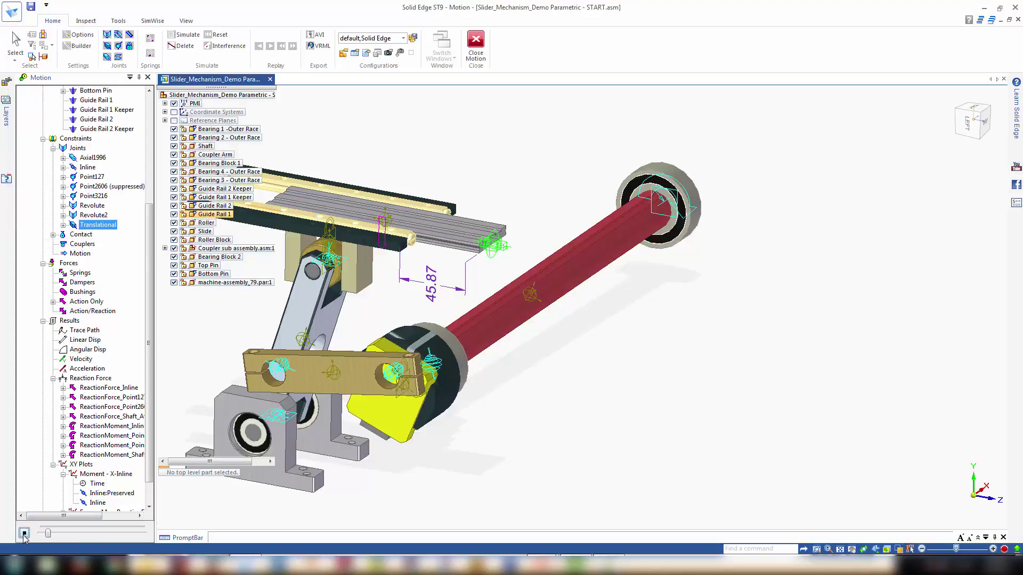
pyautogui.moveTo(50, 533); pyautogui.dragTo(74, 535)
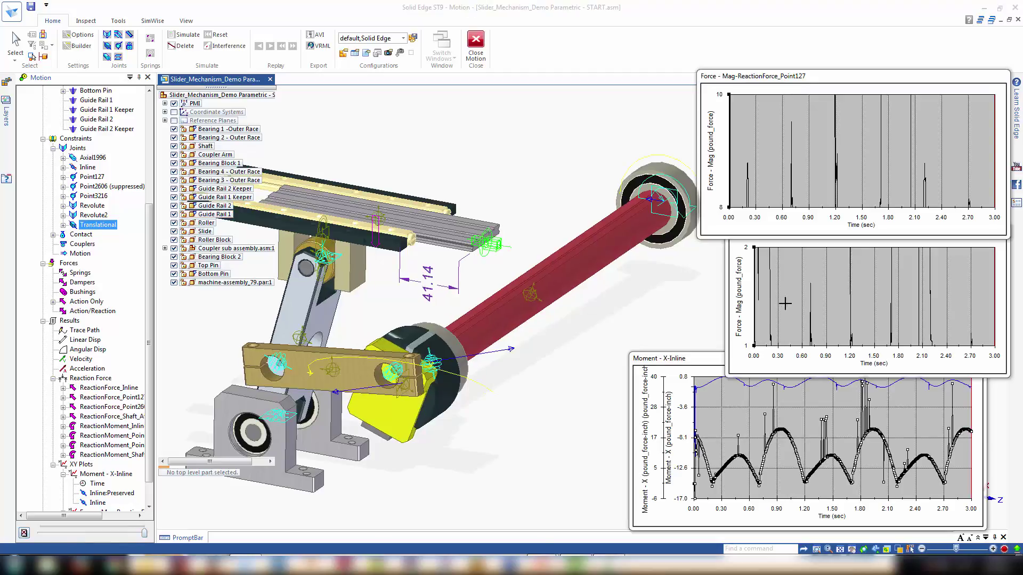
pyautogui.click(25, 533)
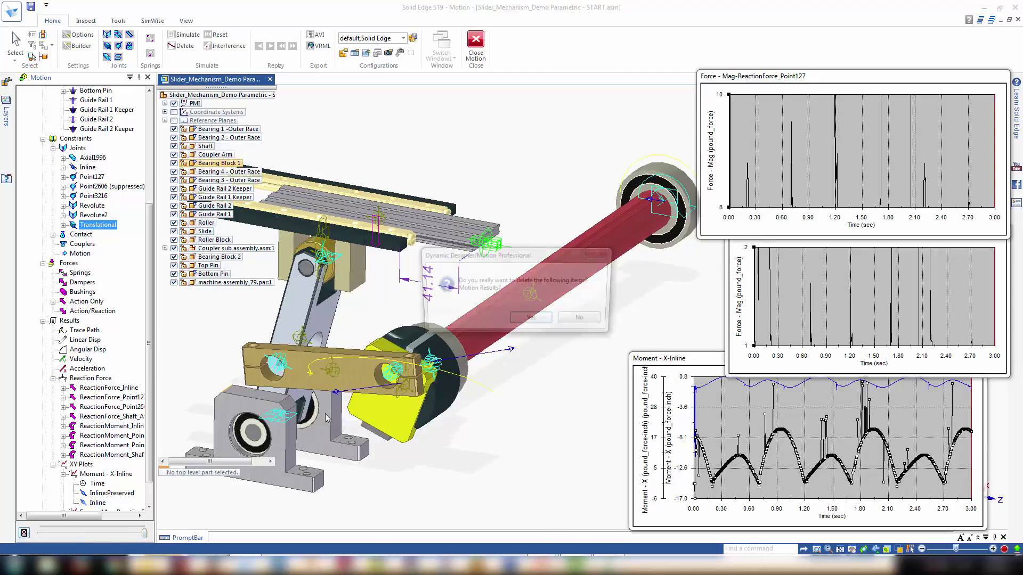
pyautogui.click(530, 319)
# Set the mechanism's solver integrator type to SI2 GSTIFF and run the motion simulation
pyautogui.rightClick(80, 100)
pyautogui.click(139, 162)
pyautogui.click(514, 170)
pyautogui.click(521, 203)
pyautogui.click(515, 225)
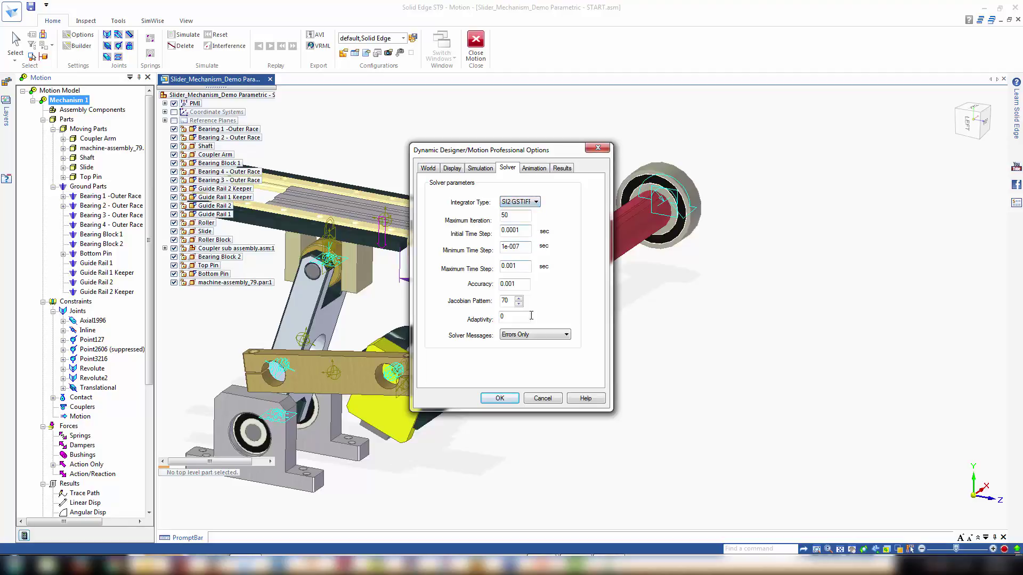
pyautogui.click(500, 399)
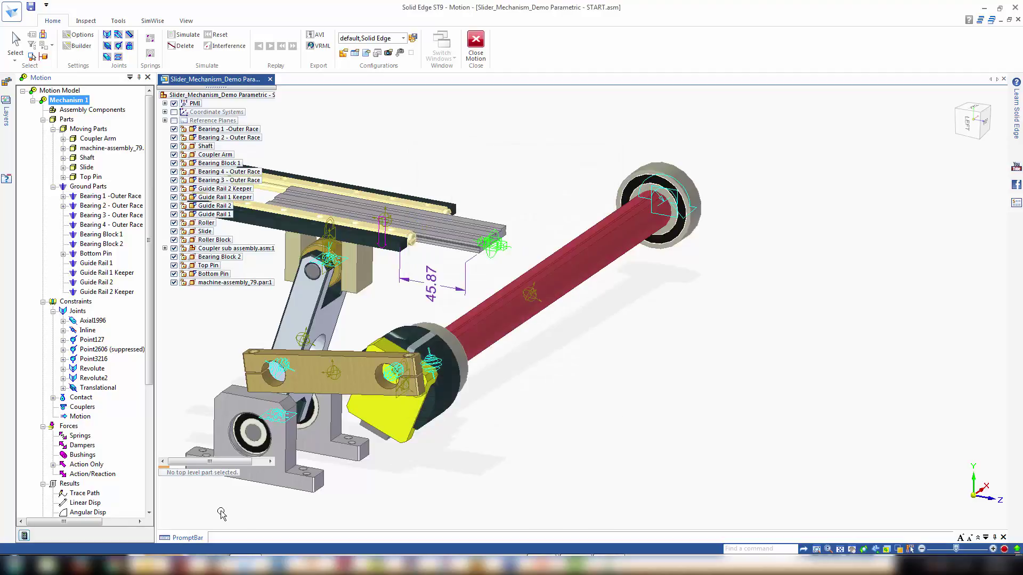
pyautogui.click(24, 536)
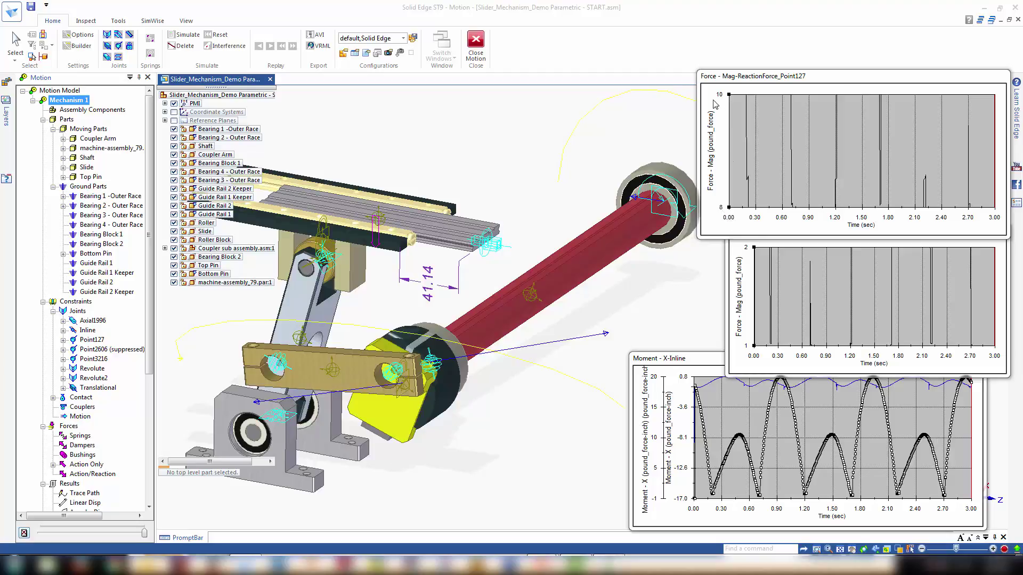
# Delete the Point127 and Inline reaction force magnitude plots
pyautogui.scroll(-7, 129, 484)
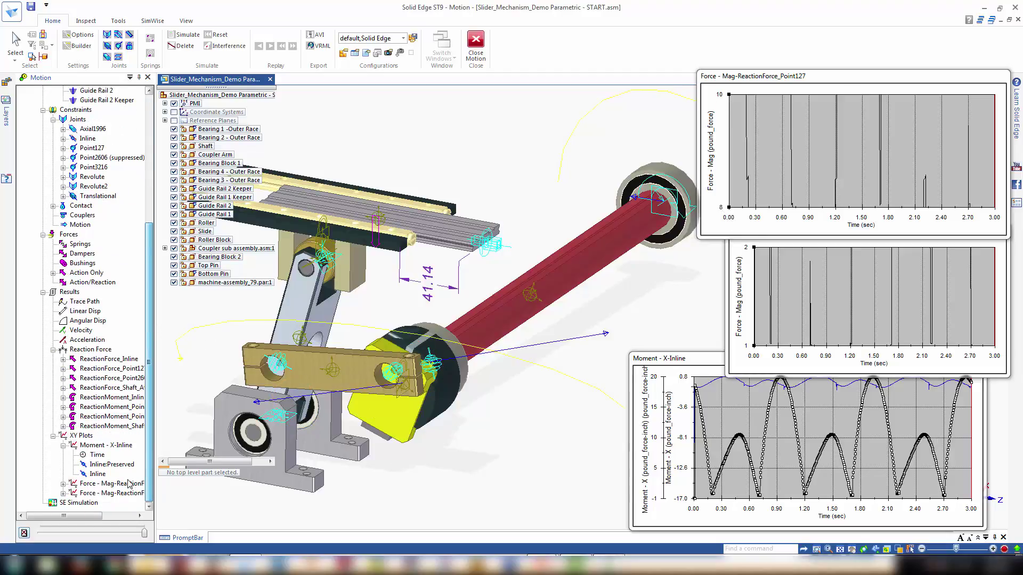
pyautogui.click(95, 486)
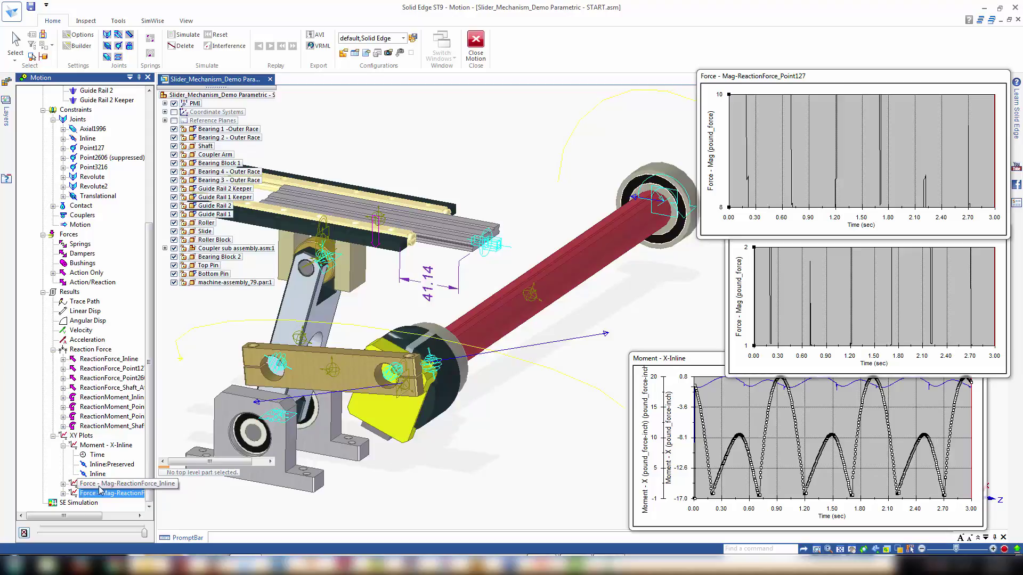
pyautogui.keyDown('ctrl'); pyautogui.click(132, 492); pyautogui.keyUp('ctrl')
pyautogui.rightClick(122, 487)
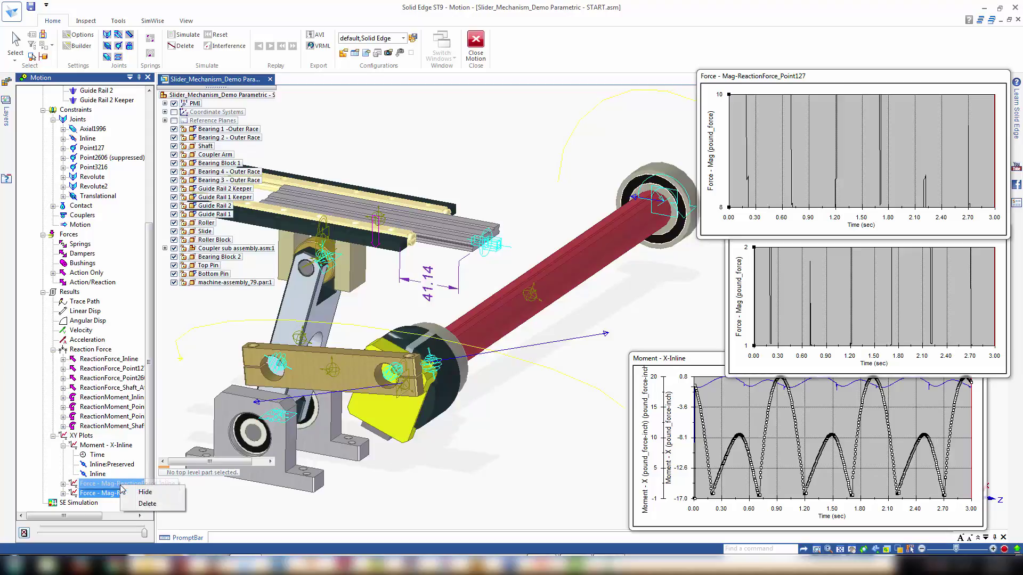
pyautogui.click(156, 507)
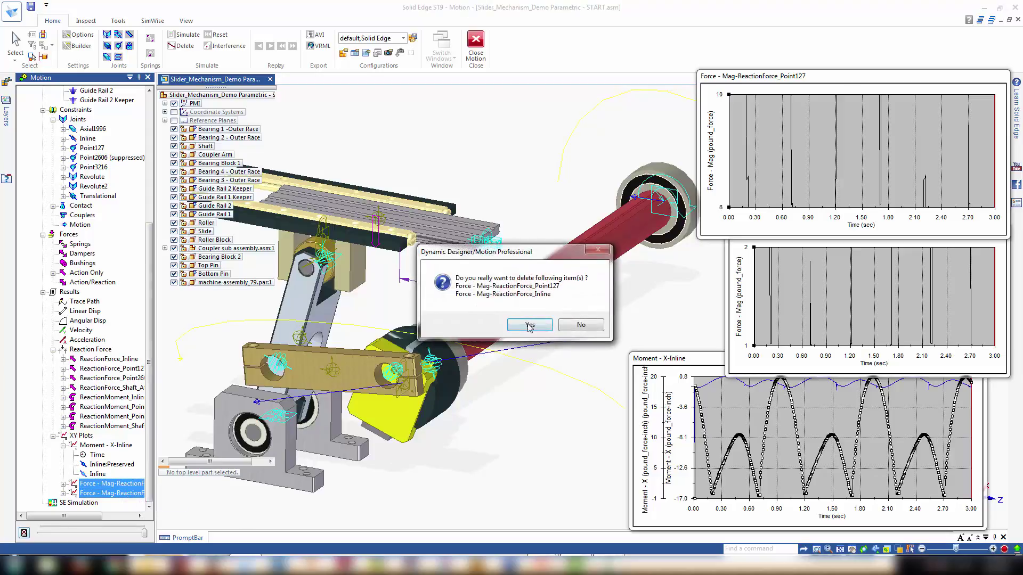
pyautogui.press('Return')
# Create new magnitude plots of the Inline and Point127 reaction forces and move the Inline X moment plot into view
pyautogui.click(94, 380)
pyautogui.keyDown('ctrl'); pyautogui.click(115, 389); pyautogui.keyUp('ctrl')
pyautogui.moveTo(95, 386); pyautogui.dragTo(82, 459)
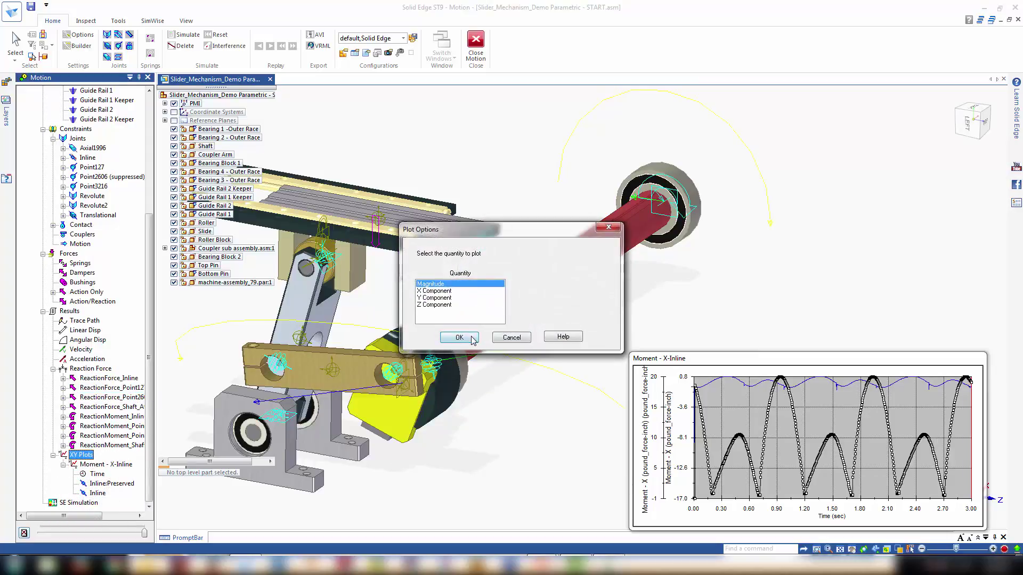
pyautogui.click(463, 333)
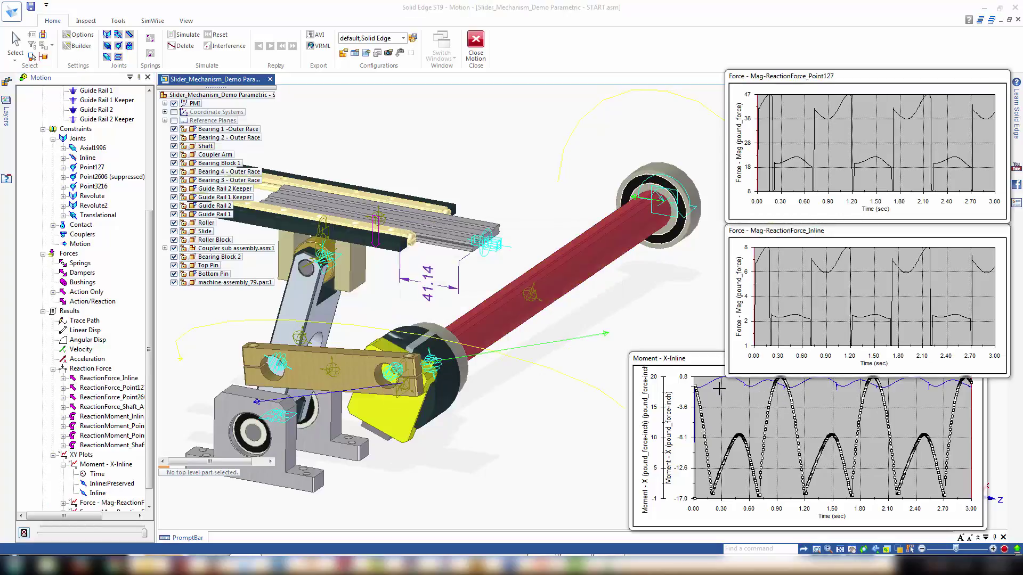
pyautogui.moveTo(692, 362); pyautogui.dragTo(634, 354)
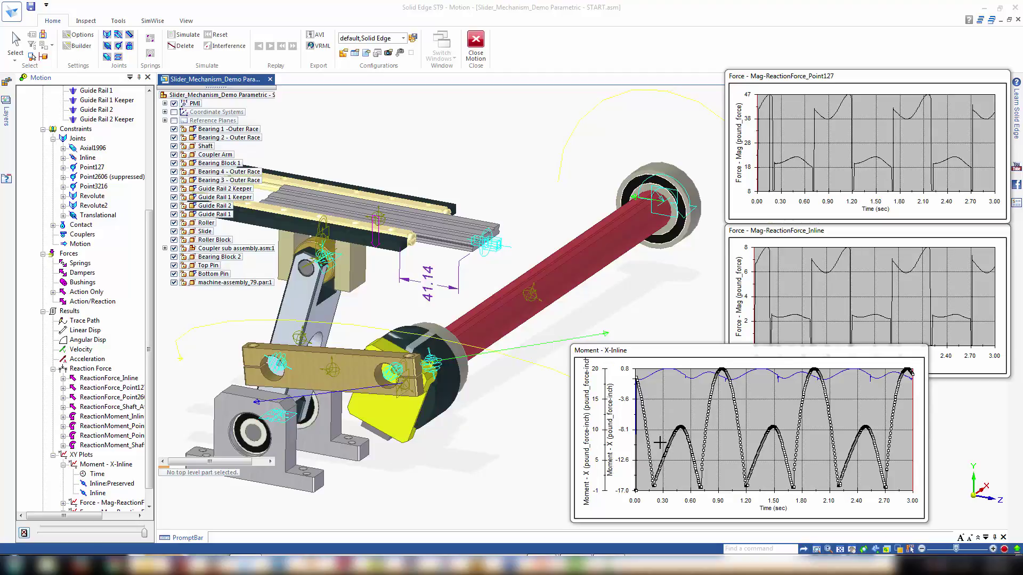
# Plot the Z component of the Translational joint's friction force and reposition the plot
pyautogui.click(103, 218)
pyautogui.rightClick(107, 218)
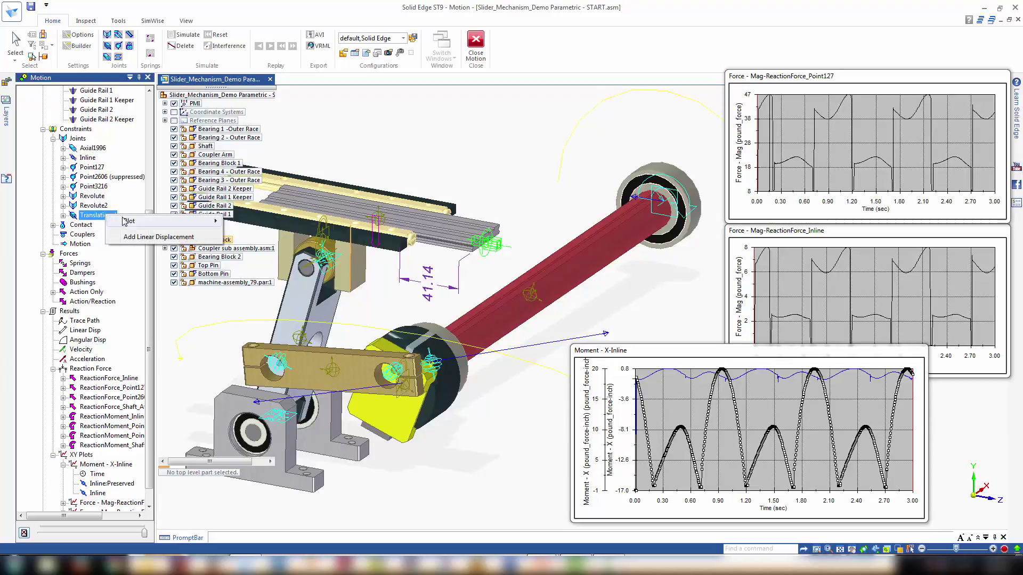
pyautogui.moveTo(127, 224)
pyautogui.moveTo(253, 225)
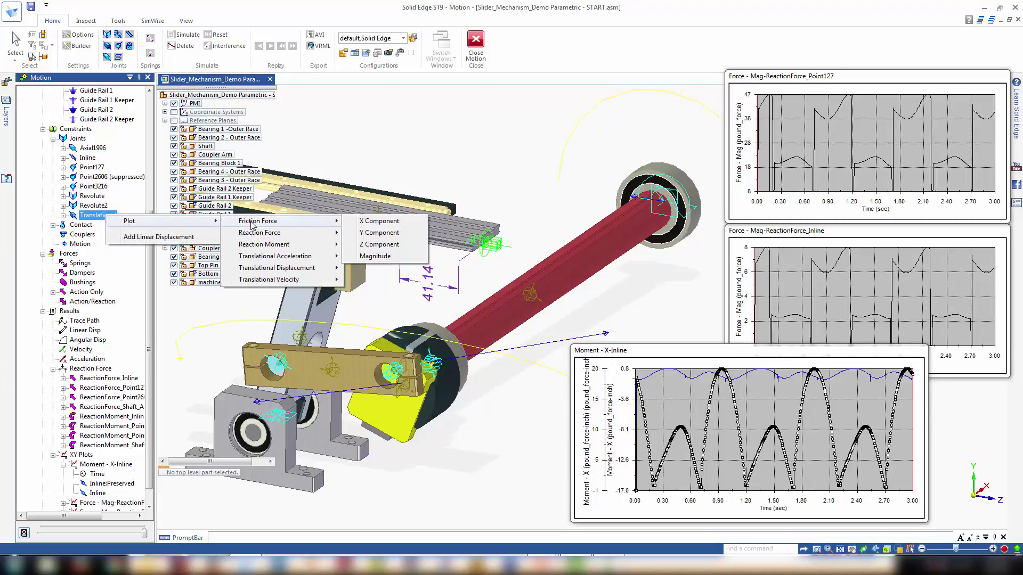
pyautogui.click(398, 246)
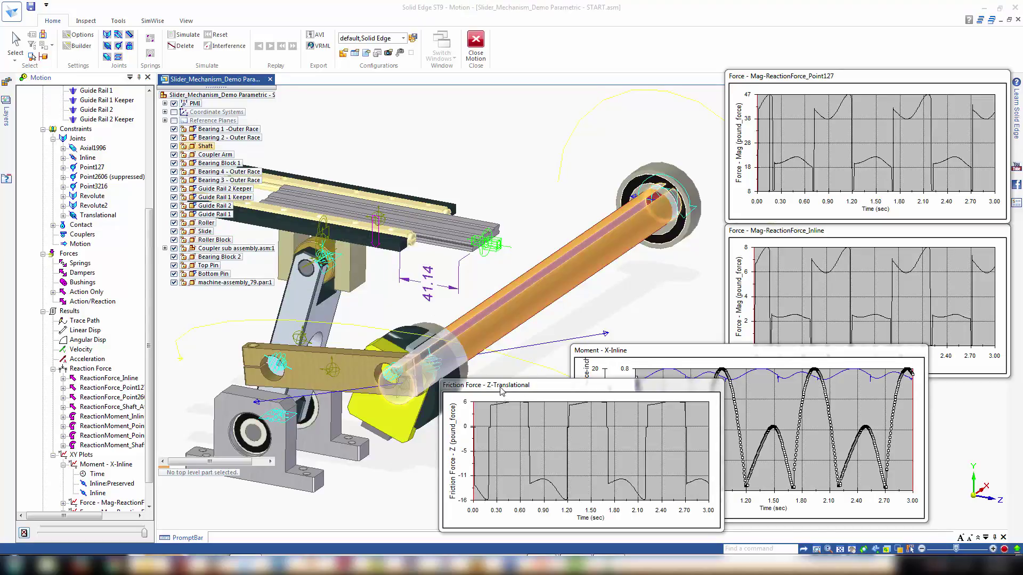
pyautogui.moveTo(502, 388); pyautogui.dragTo(489, 379)
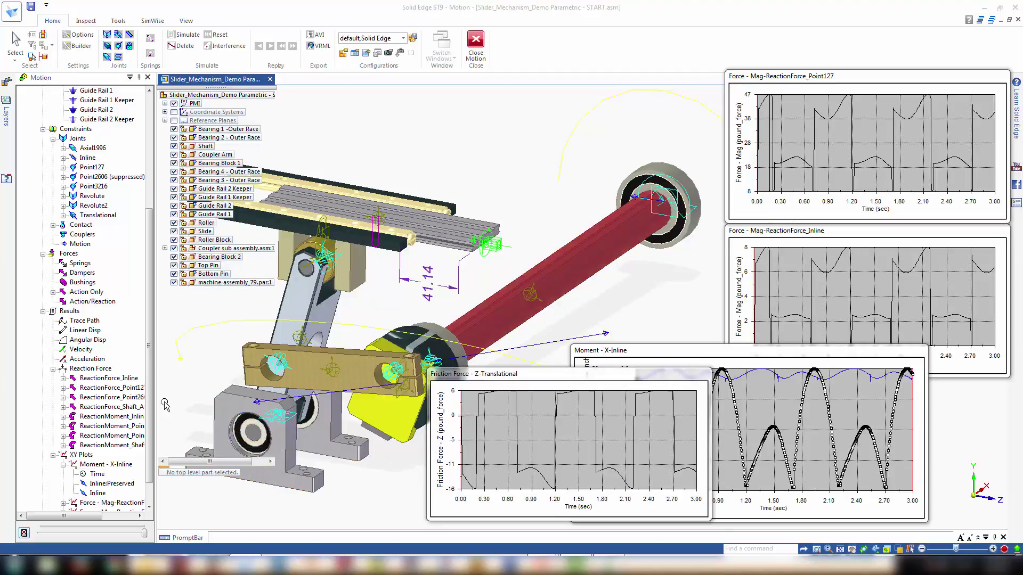
pyautogui.scroll(-1, 150, 392)
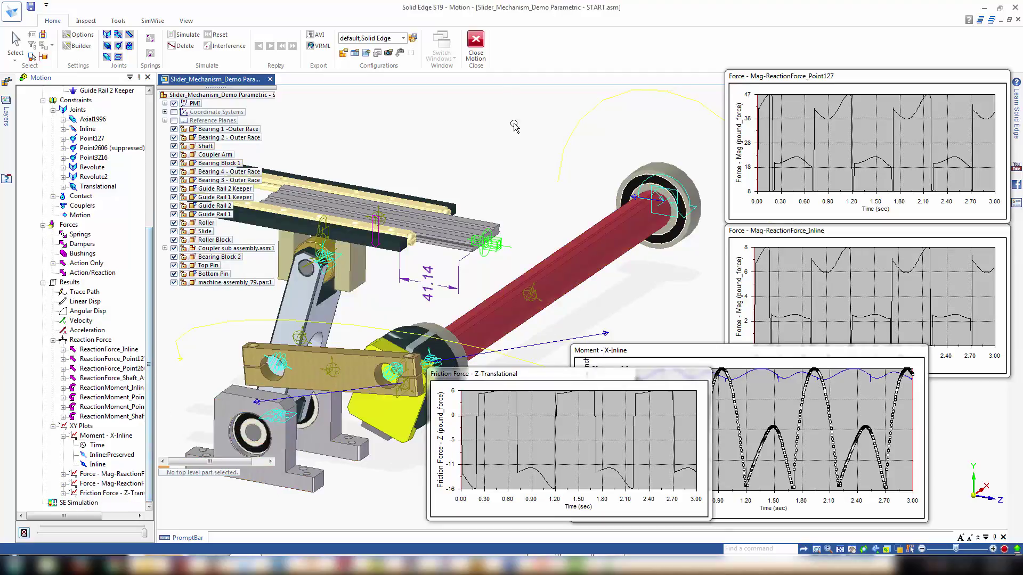
# Leave the Motion environment and create a Linear Static simulation study with a Tetrahedral mesh
pyautogui.click(475, 44)
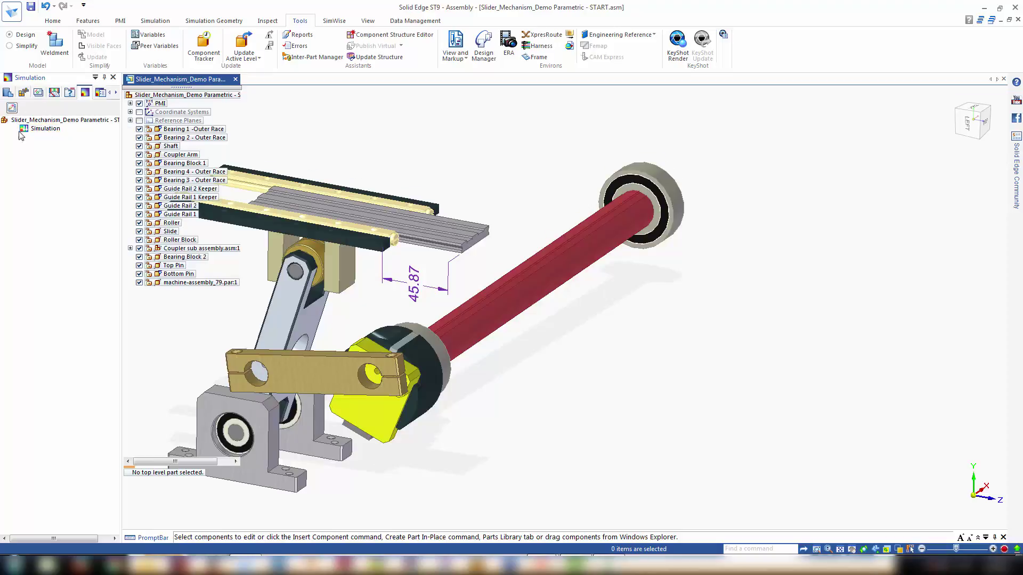
pyautogui.rightClick(47, 135)
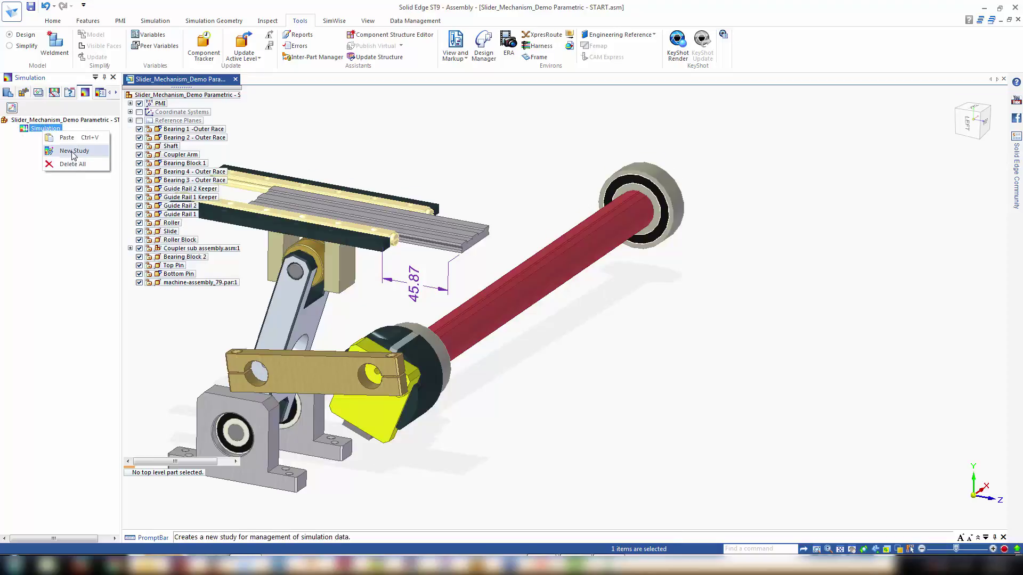
pyautogui.click(72, 153)
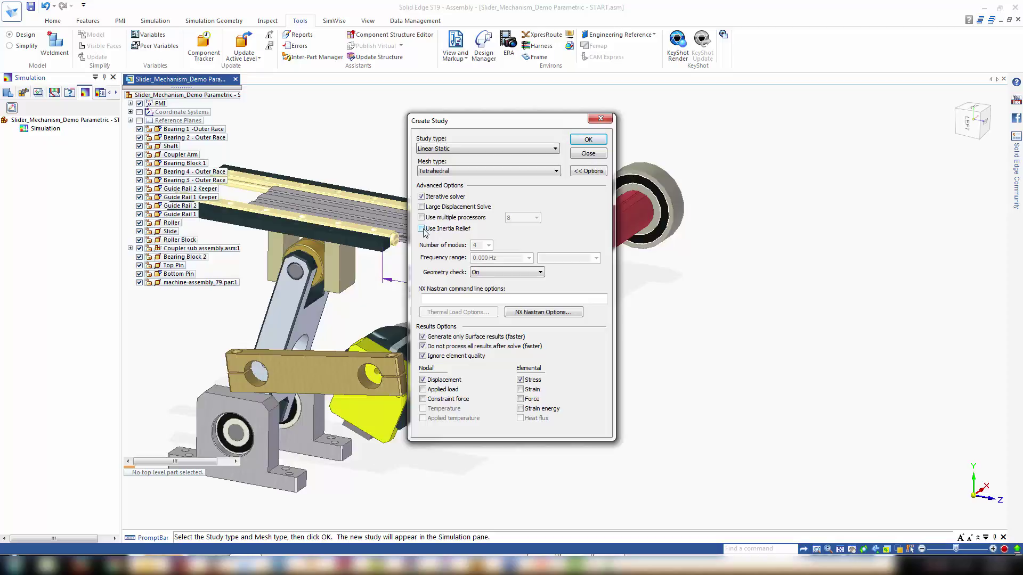
pyautogui.click(590, 139)
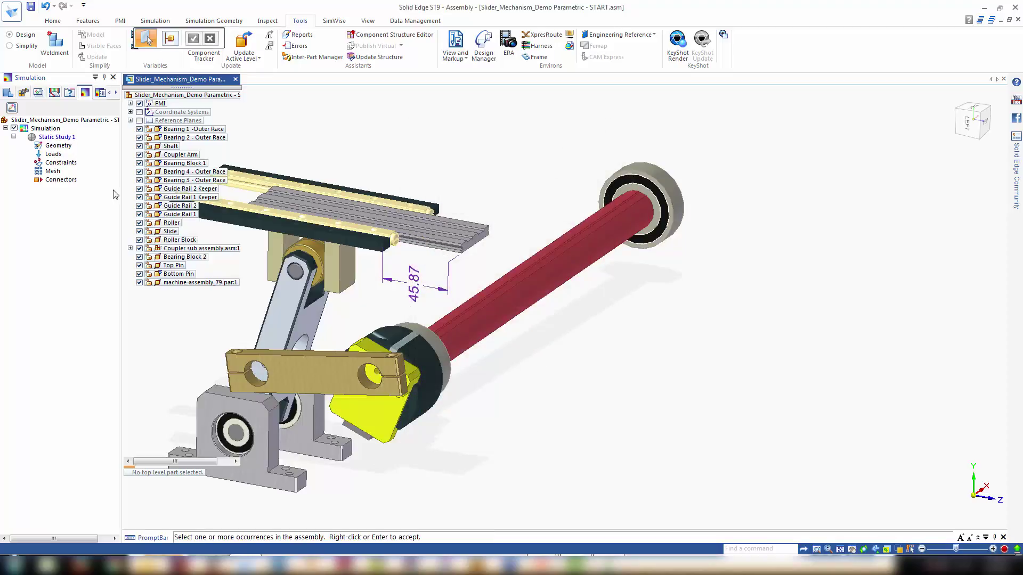
# Assign the coupler link machine-assembly_79.par as the static study's geometry and expand the geometry entry to check it
pyautogui.click(287, 304)
pyautogui.rightClick(370, 149)
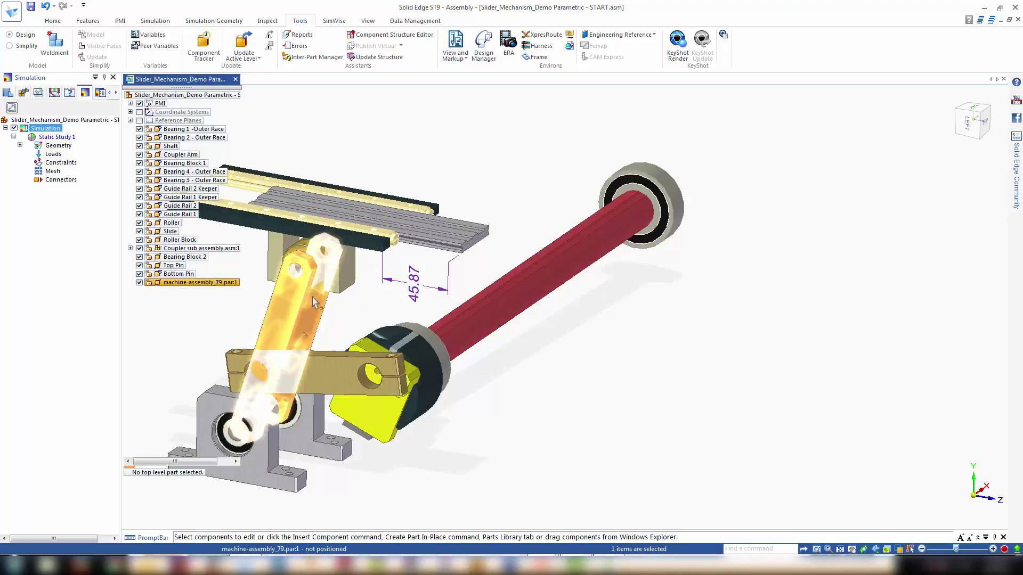
pyautogui.click(20, 145)
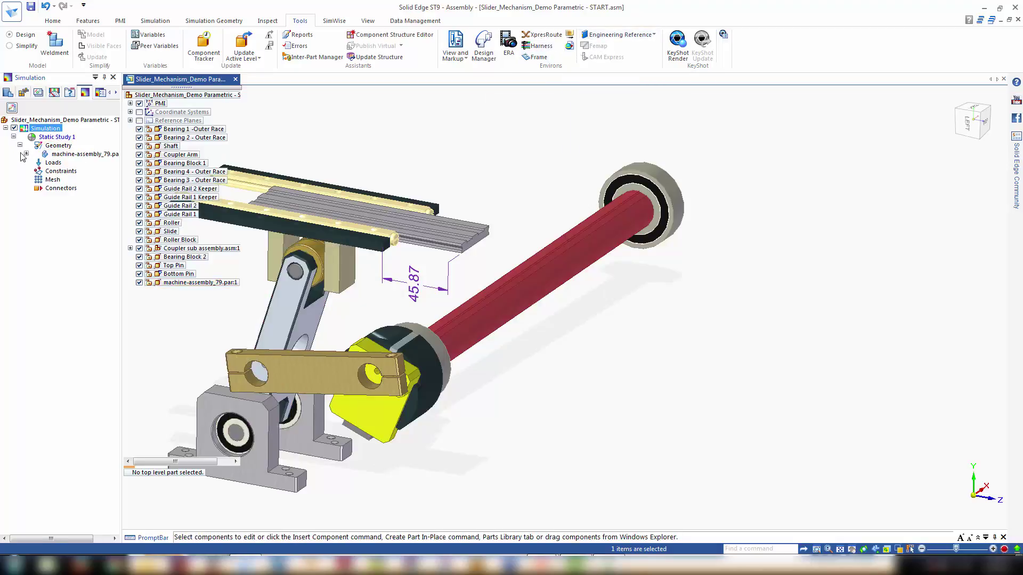
# Return to the Motion environment, delete the outdated results, and rerun the motion simulation
pyautogui.click(570, 36)
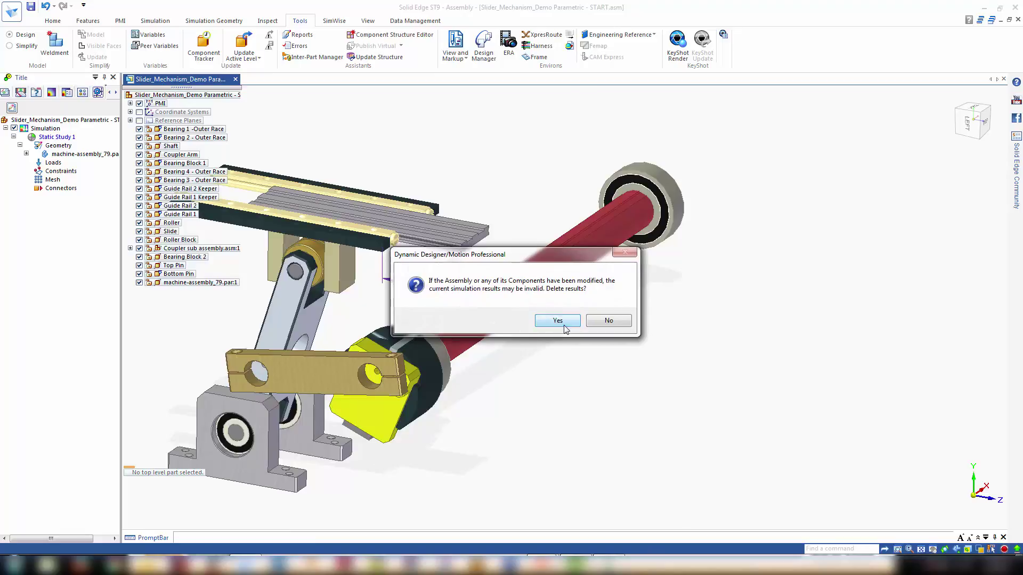
pyautogui.click(558, 320)
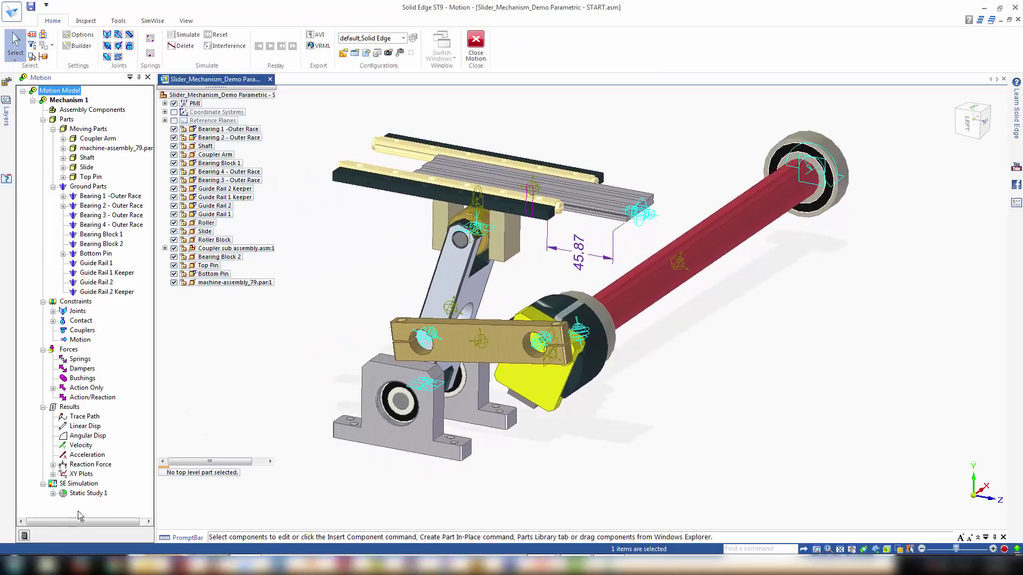
pyautogui.click(24, 535)
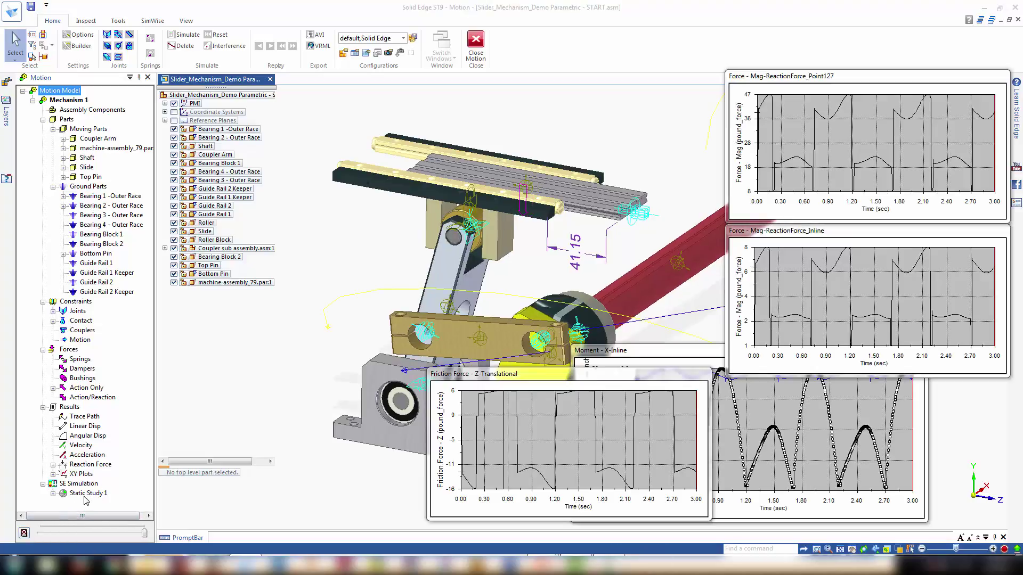
pyautogui.moveTo(267, 362)
pyautogui.keyDown('shift'); pyautogui.mouseDown(button='middle')
pyautogui.moveTo(233, 368)
pyautogui.moveTo(258, 362)
pyautogui.mouseUp(button='middle'); pyautogui.keyUp('shift')
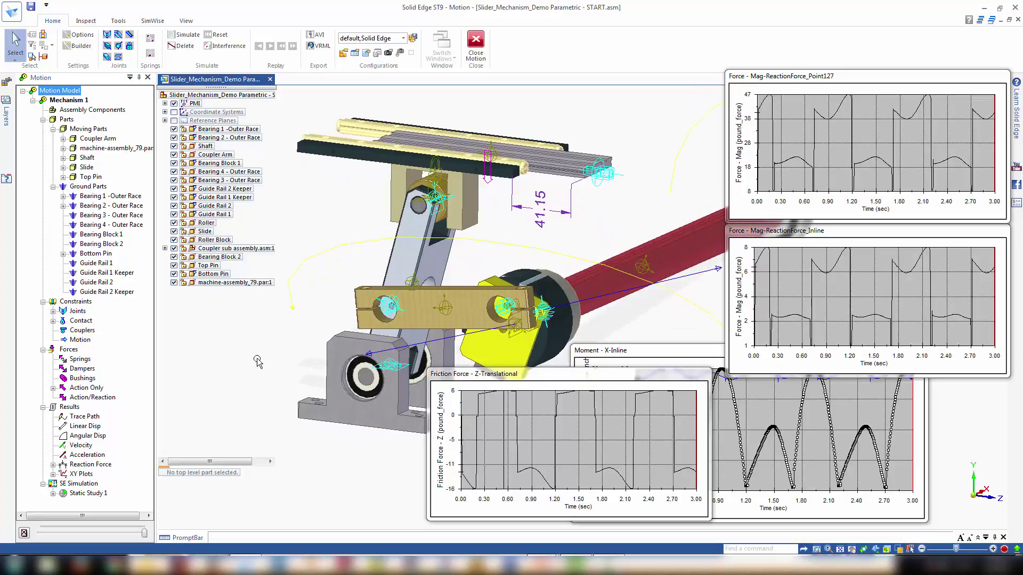
# Expand Static Study 1, highlight its link geometry, and scrub the motion results back to about 1.6 s
pyautogui.click(54, 494)
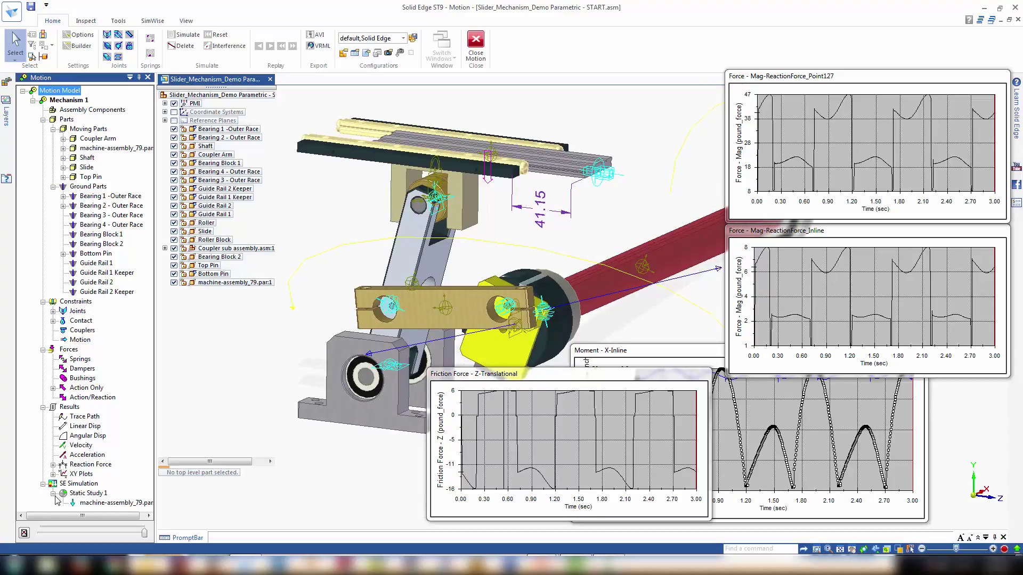
pyautogui.click(98, 502)
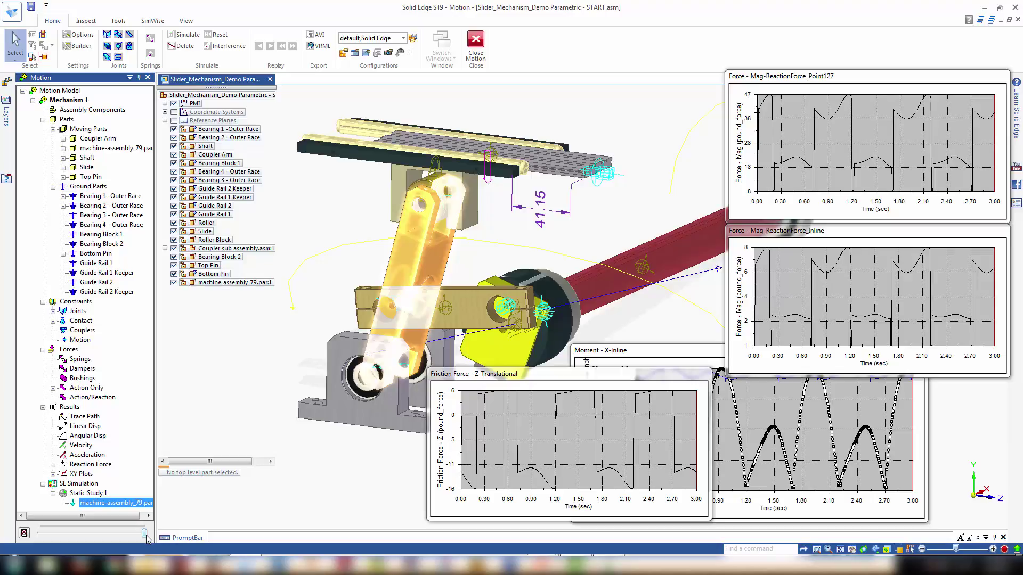
pyautogui.moveTo(144, 533); pyautogui.dragTo(99, 549)
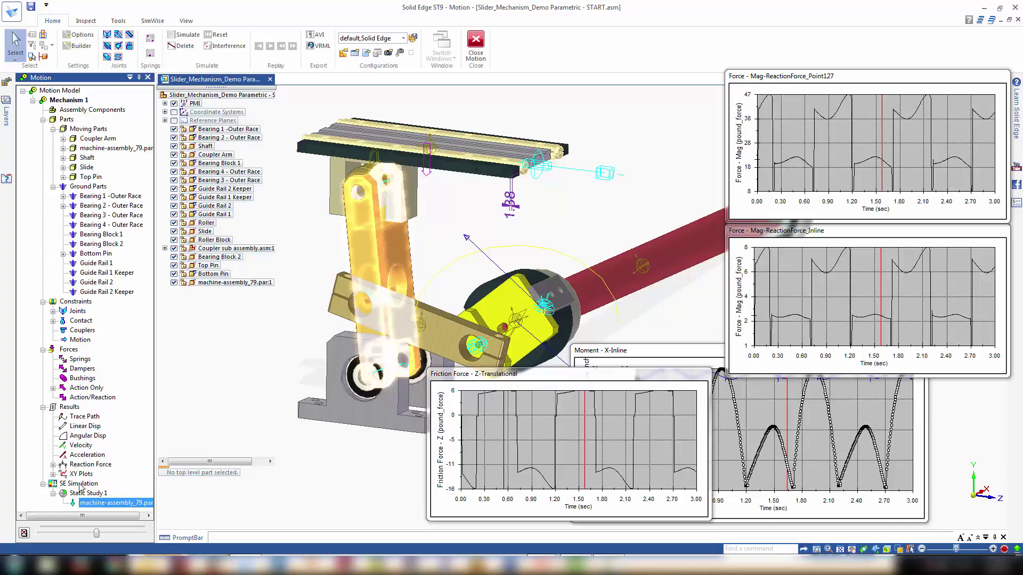
# Delete all existing XY plots from the motion results
pyautogui.click(53, 474)
pyautogui.click(99, 473)
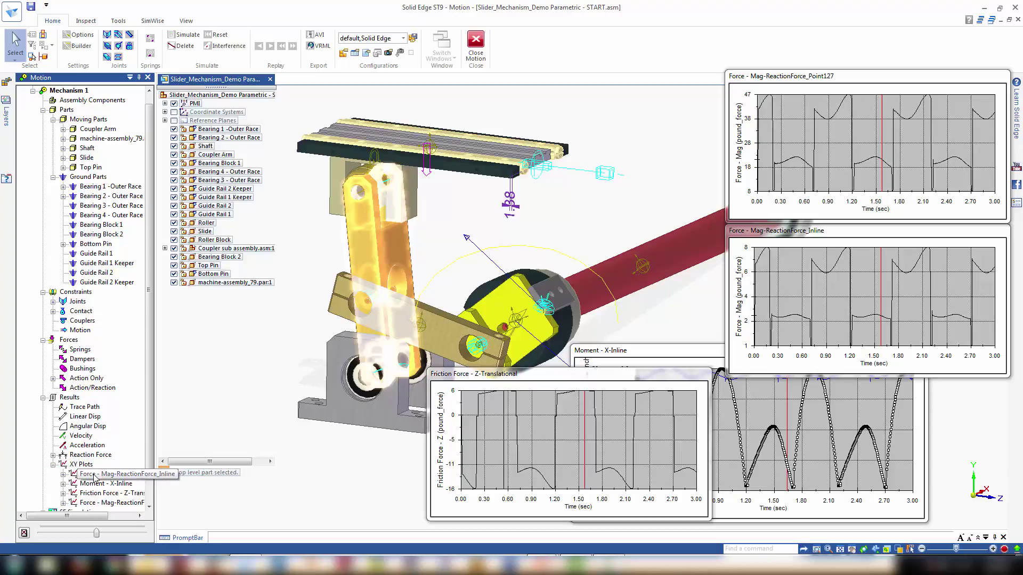
pyautogui.keyDown('ctrl'); pyautogui.click(99, 483); pyautogui.keyUp('ctrl')
pyautogui.keyDown('shift'); pyautogui.click(99, 503); pyautogui.keyUp('shift')
pyautogui.rightClick(99, 503)
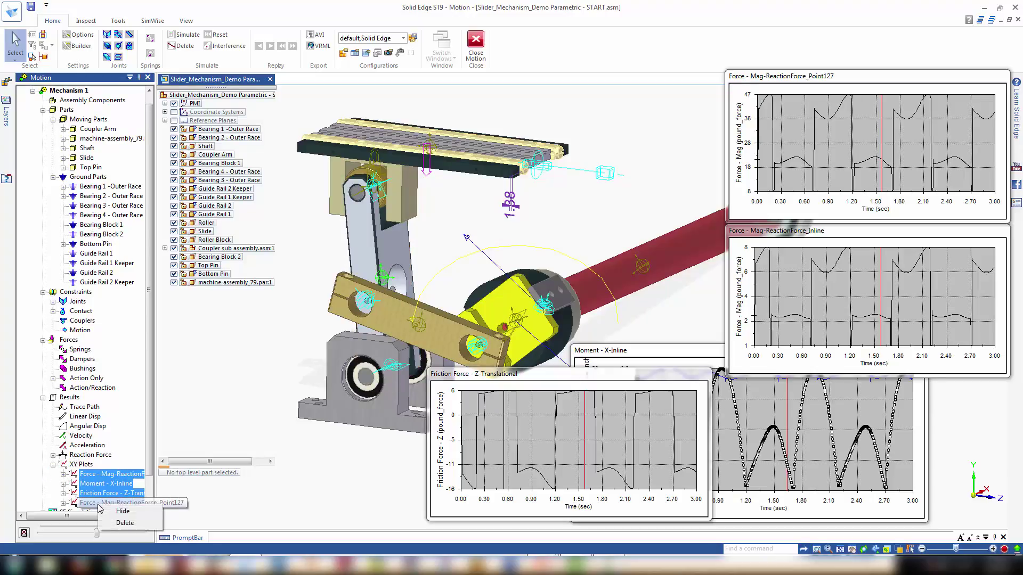
pyautogui.click(112, 522)
pyautogui.click(531, 332)
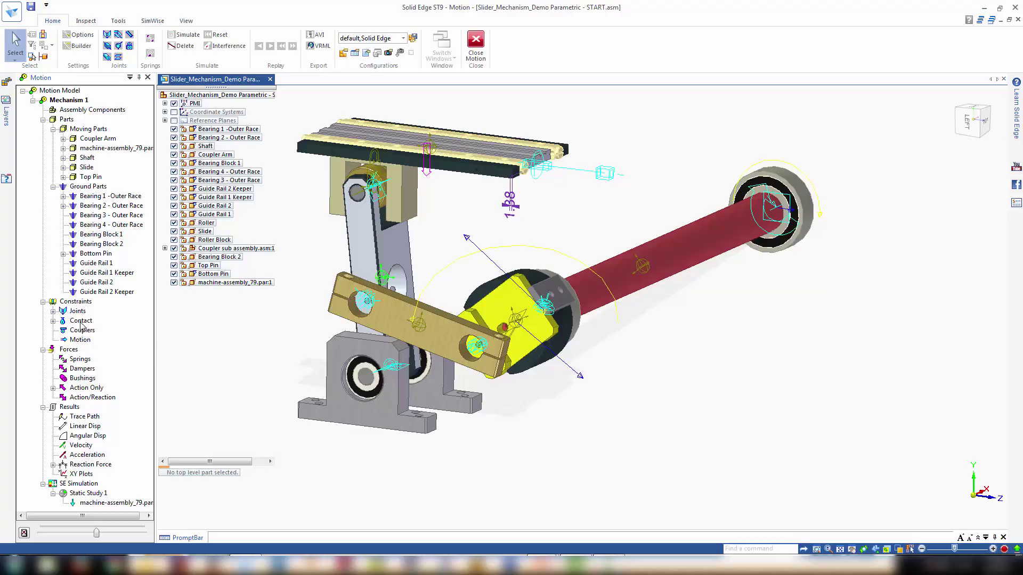
# Plot the reaction force magnitude for the link's Point3216, Revolute and Revolute2 joints
pyautogui.click(63, 148)
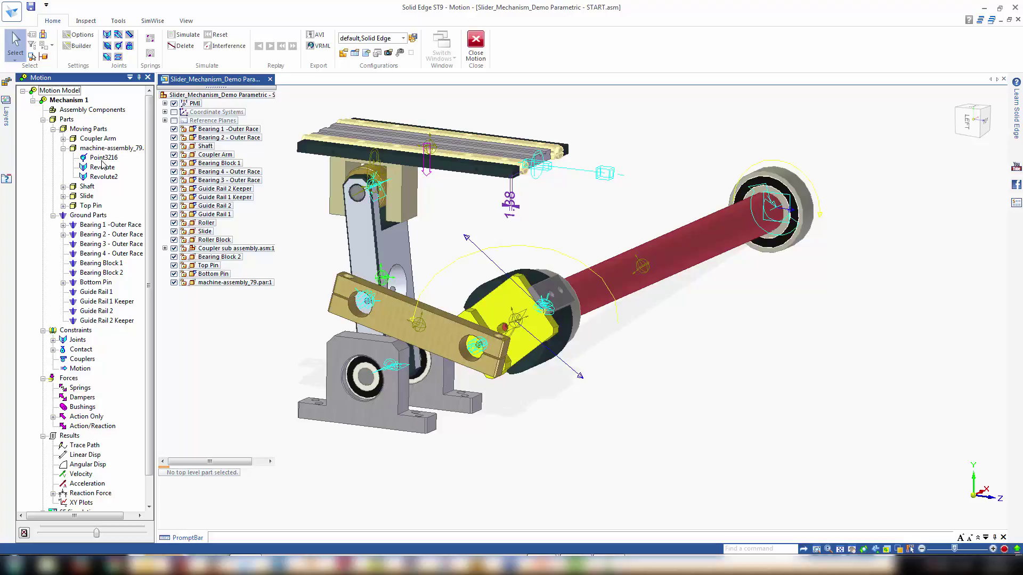
pyautogui.click(53, 340)
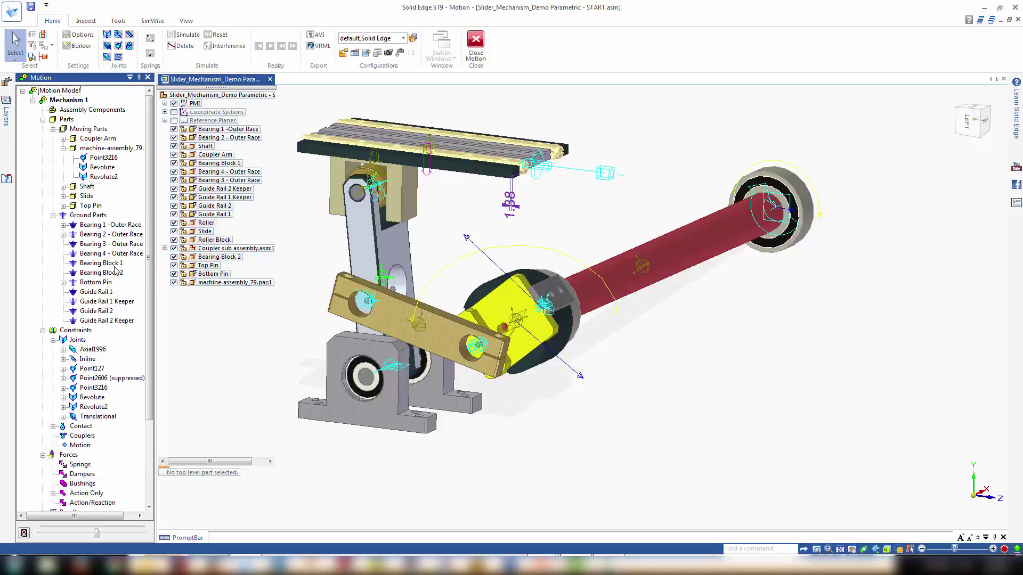
pyautogui.click(100, 390)
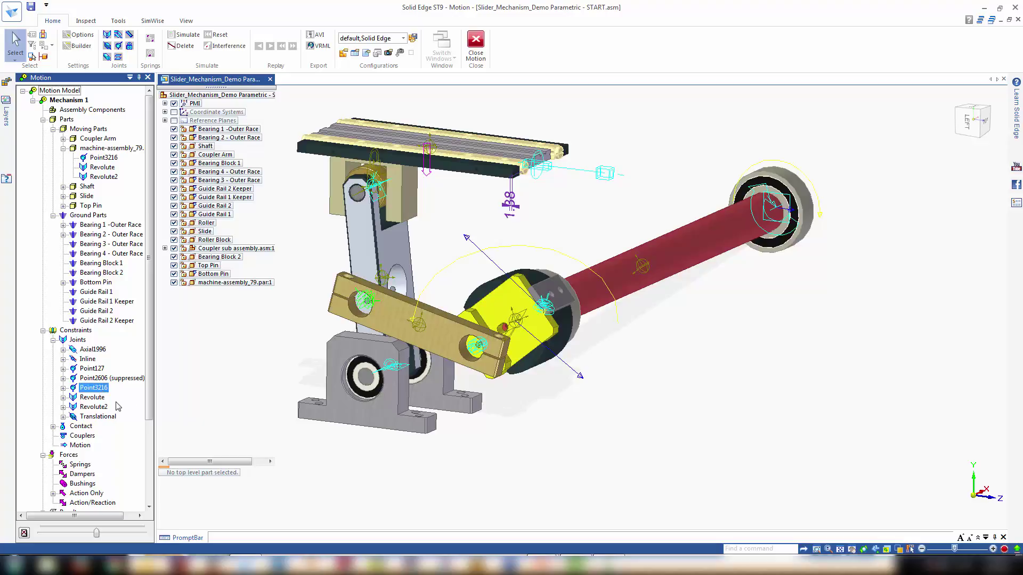
pyautogui.keyDown('shift'); pyautogui.click(104, 407); pyautogui.keyUp('shift')
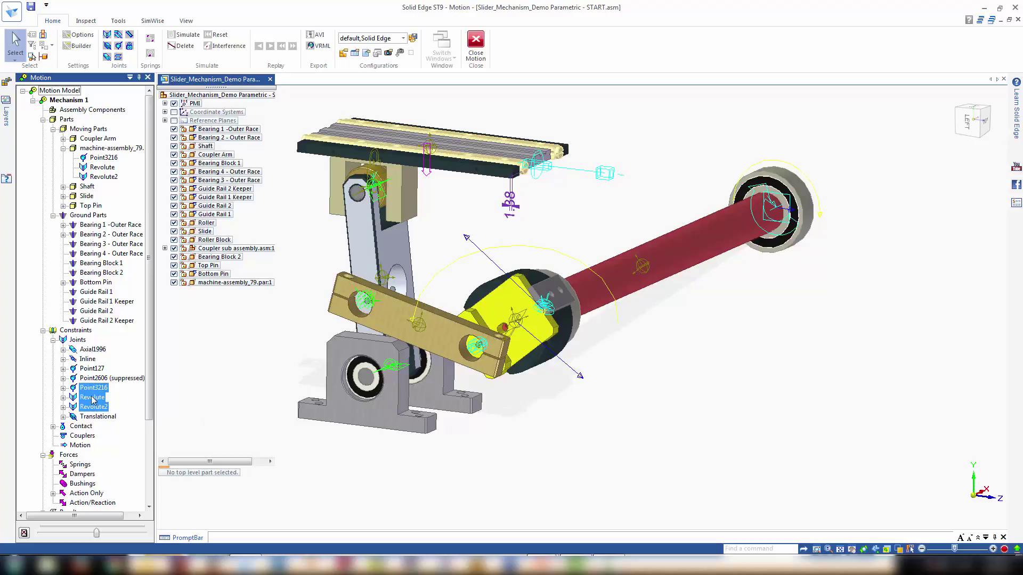
pyautogui.scroll(-4, 117, 490)
pyautogui.click(78, 474)
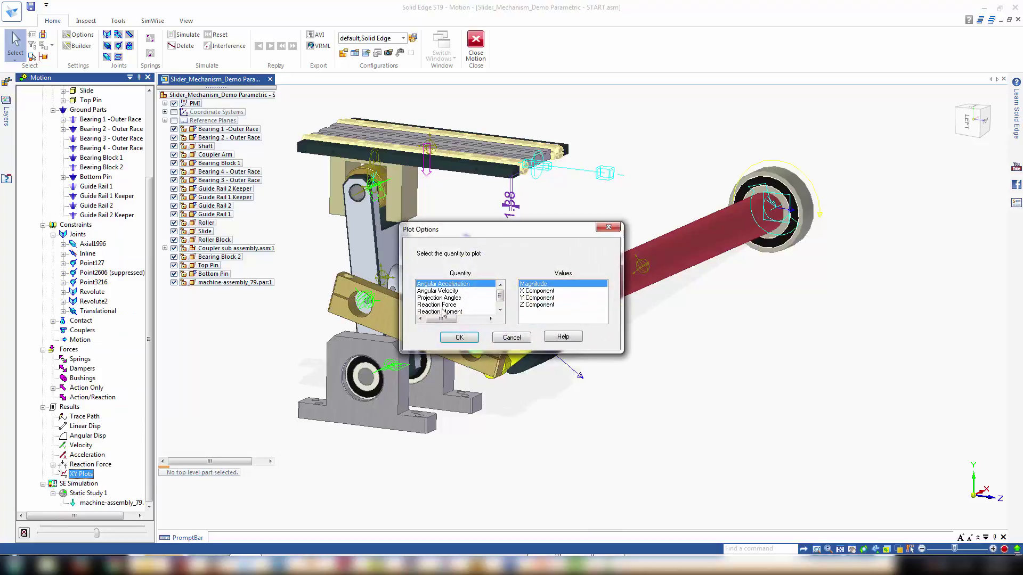
pyautogui.click(442, 306)
pyautogui.click(471, 337)
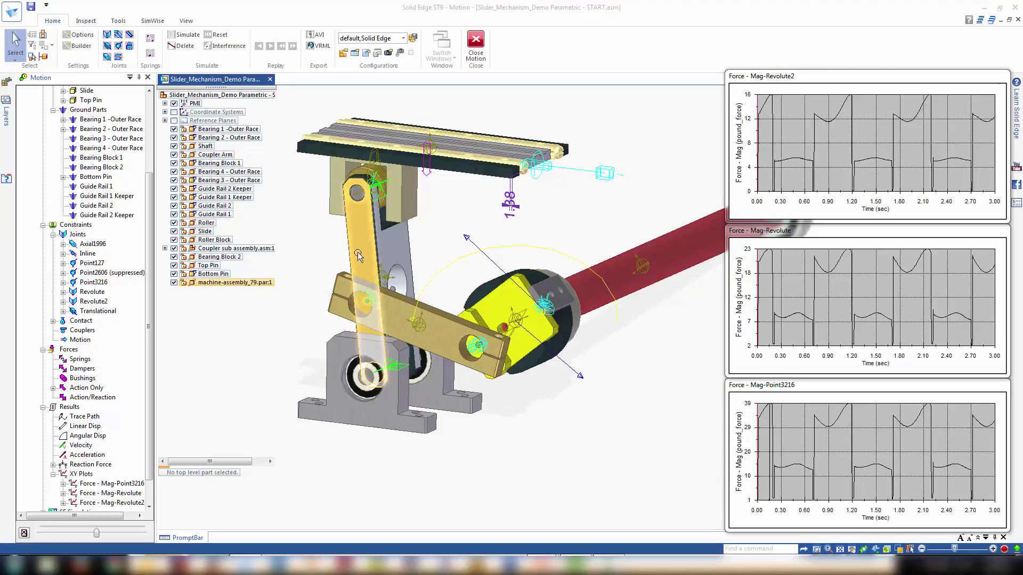
# Add reaction force and reaction moment result objects for all joints of the link machine-assembly_79.par
pyautogui.scroll(3, 143, 136)
pyautogui.scroll(1, 143, 135)
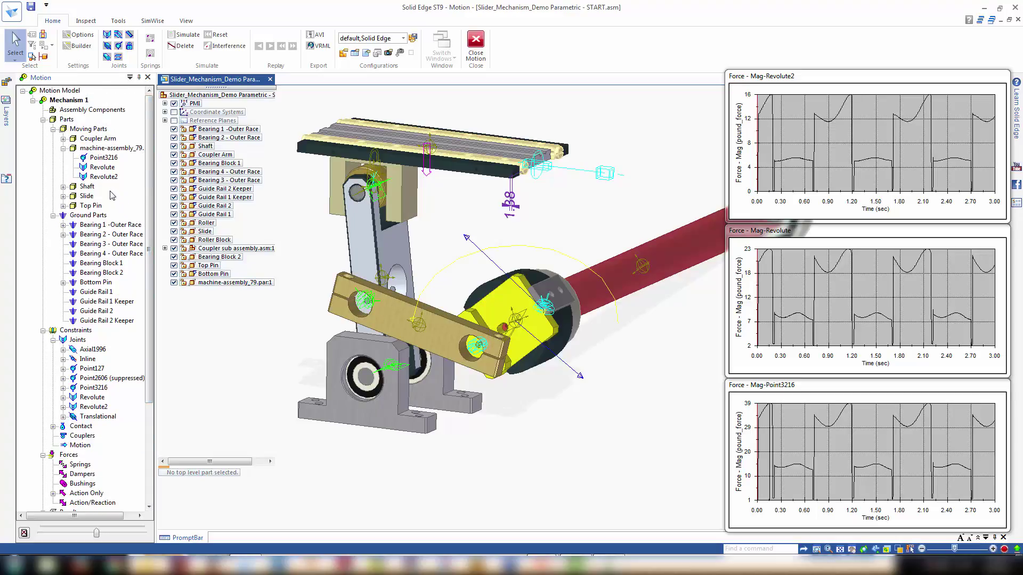
pyautogui.rightClick(93, 149)
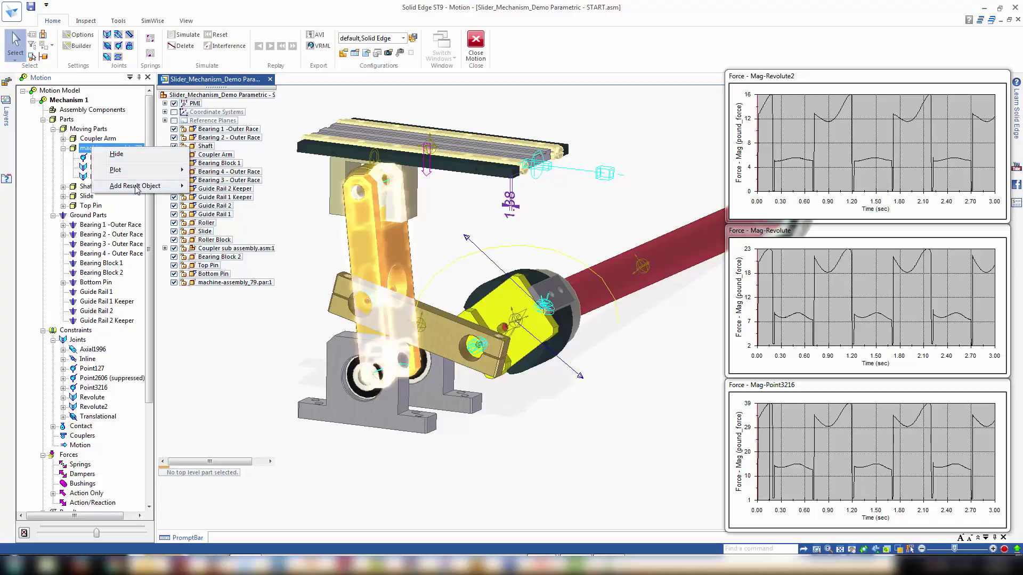
pyautogui.moveTo(149, 185)
pyautogui.click(226, 245)
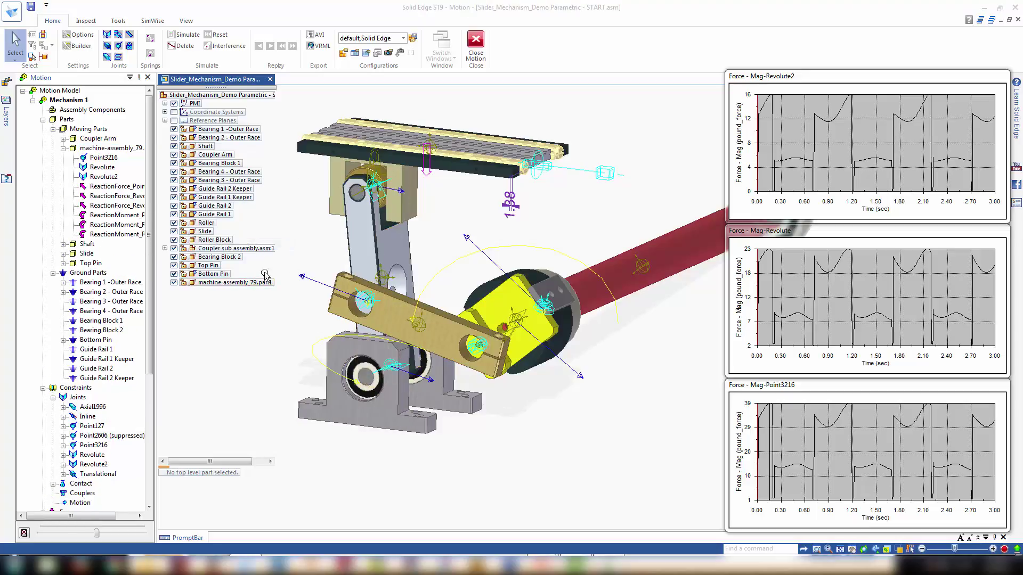
# Show only the link machine-assembly_79.par:1 in the assembly and orient the view to see its reaction vectors
pyautogui.scroll(-3, 152, 277)
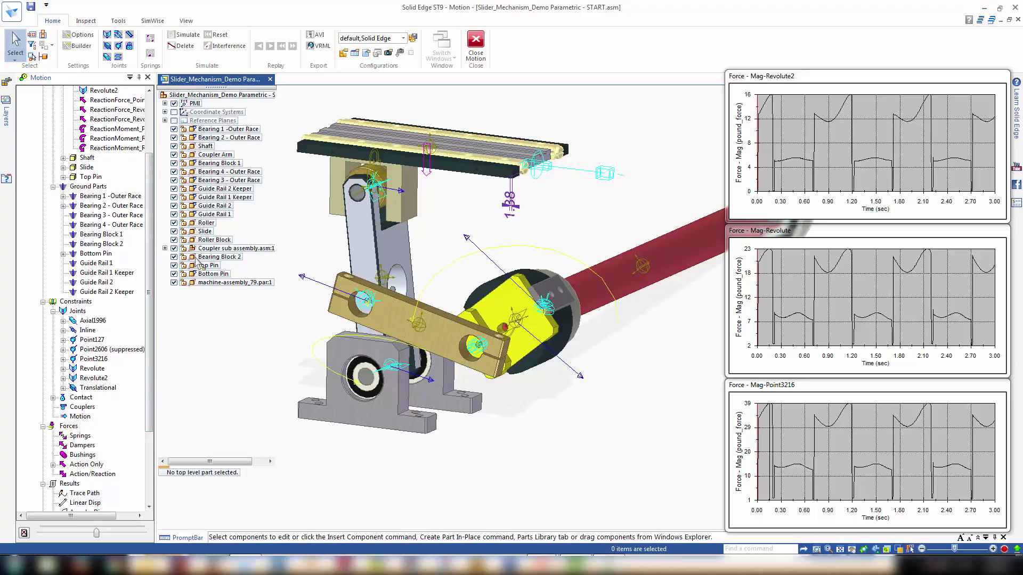
pyautogui.rightClick(212, 282)
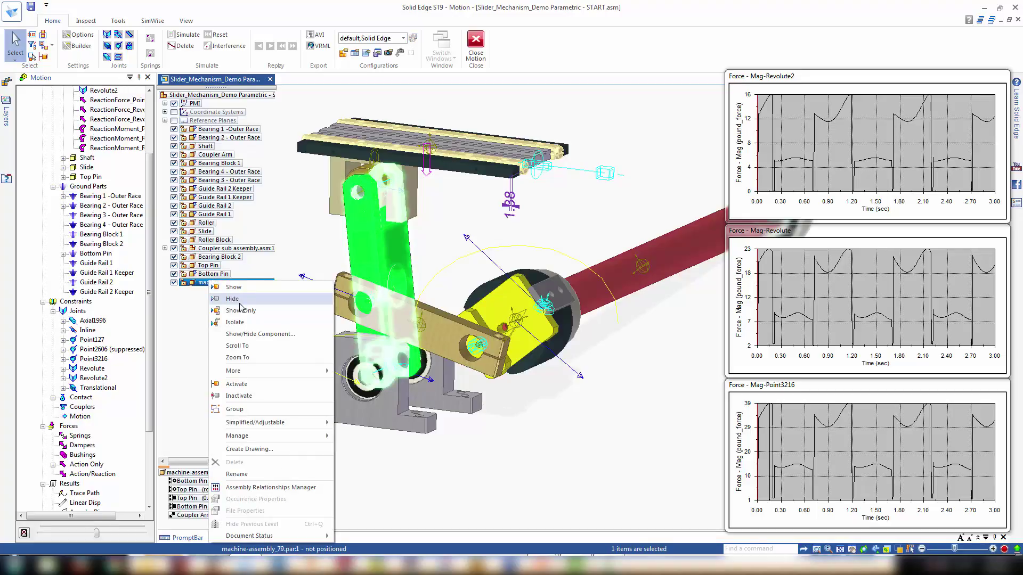
pyautogui.click(241, 310)
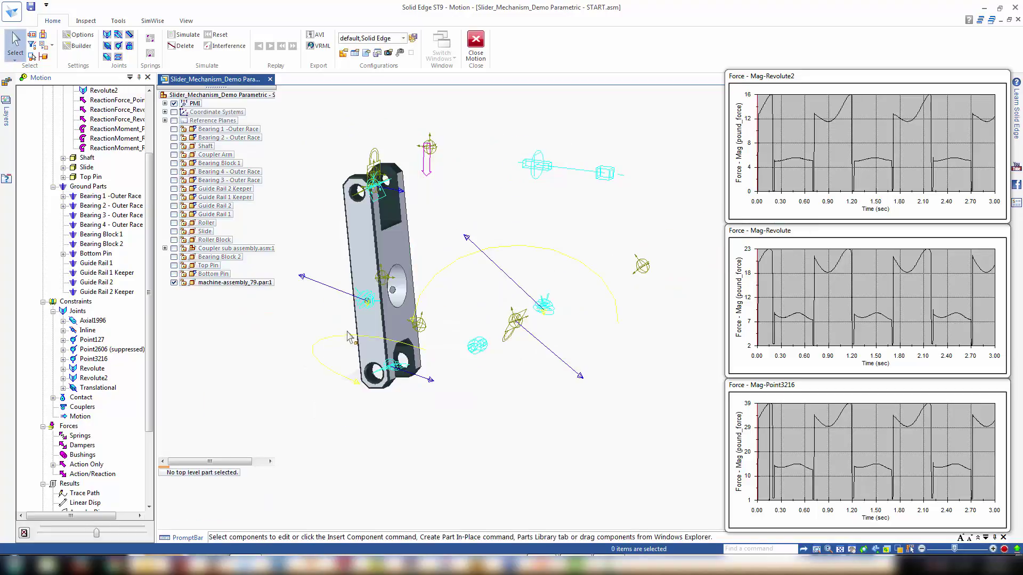
pyautogui.keyDown('shift'); pyautogui.moveTo(312, 235); pyautogui.dragTo(326, 242, button='middle'); pyautogui.keyUp('shift')
# Step through the motion results to compare the link's reaction vectors, and set the time to the force peak at about 1.15 s
pyautogui.moveTo(96, 533); pyautogui.dragTo(77, 533)
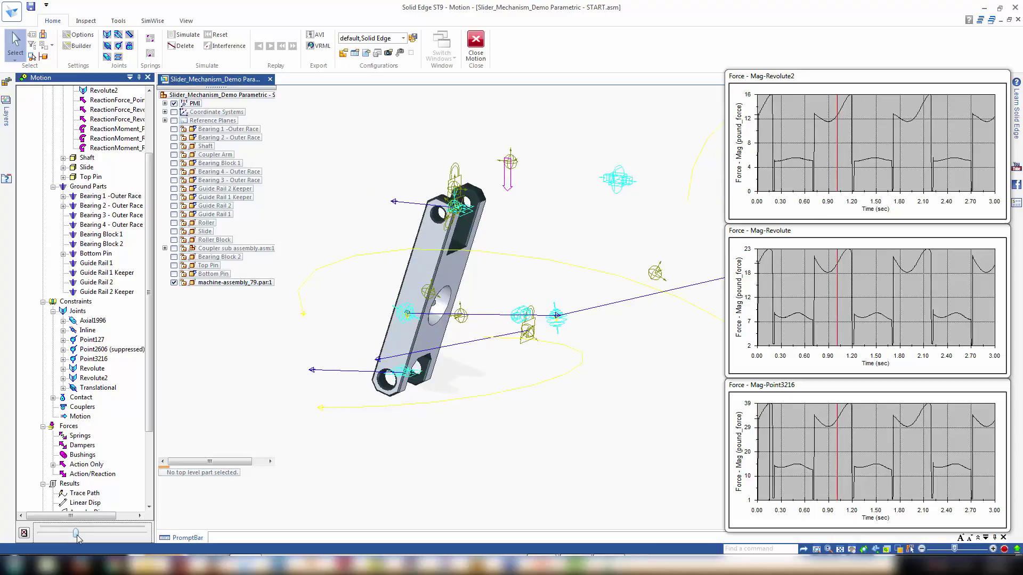
pyautogui.press('Left')
pyautogui.press('Left')
pyautogui.press('Left')
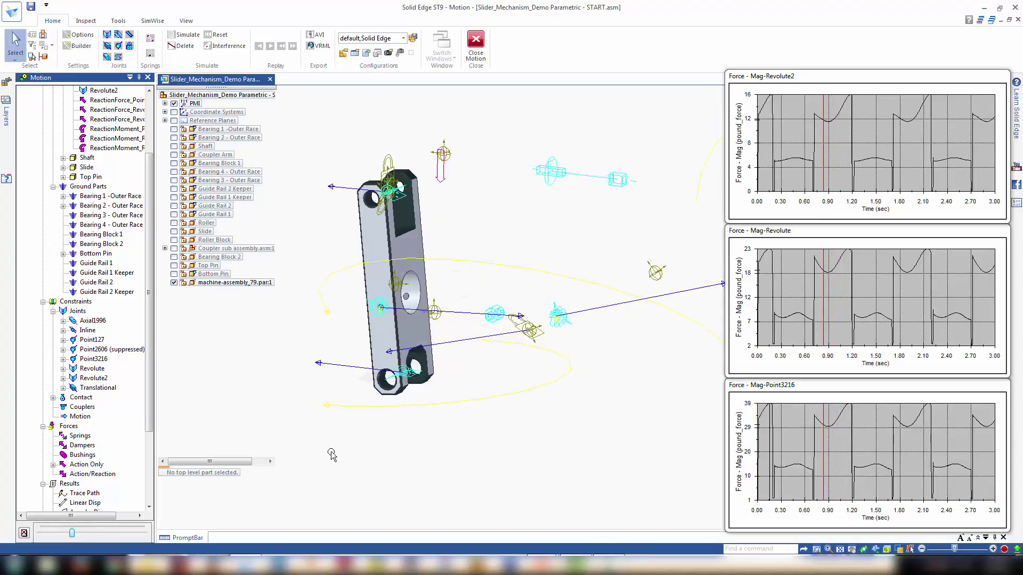
pyautogui.moveTo(388, 478)
pyautogui.mouseDown(button='middle')
pyautogui.moveTo(424, 455)
pyautogui.moveTo(384, 464)
pyautogui.mouseUp(button='middle')
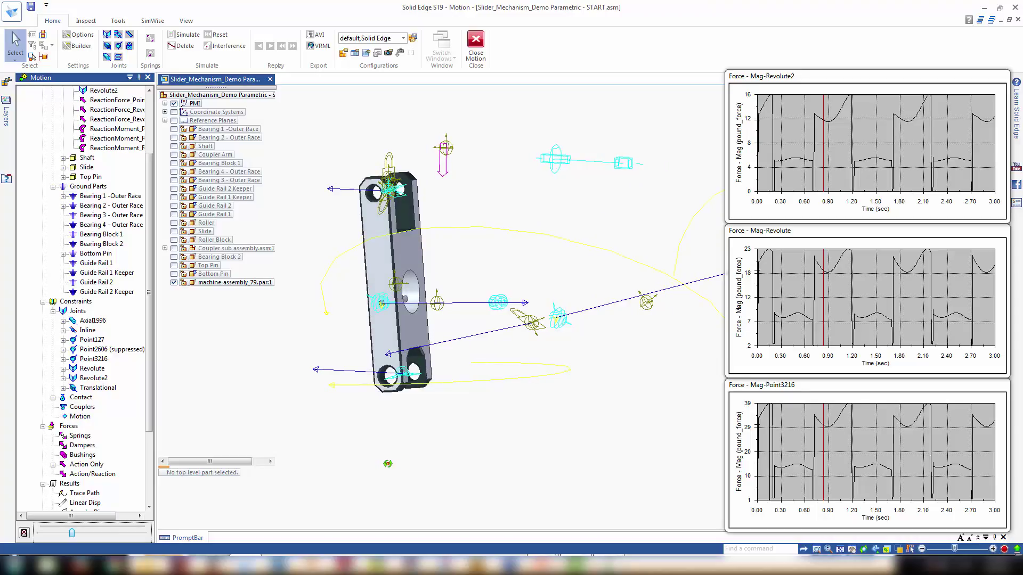
pyautogui.click(848, 263)
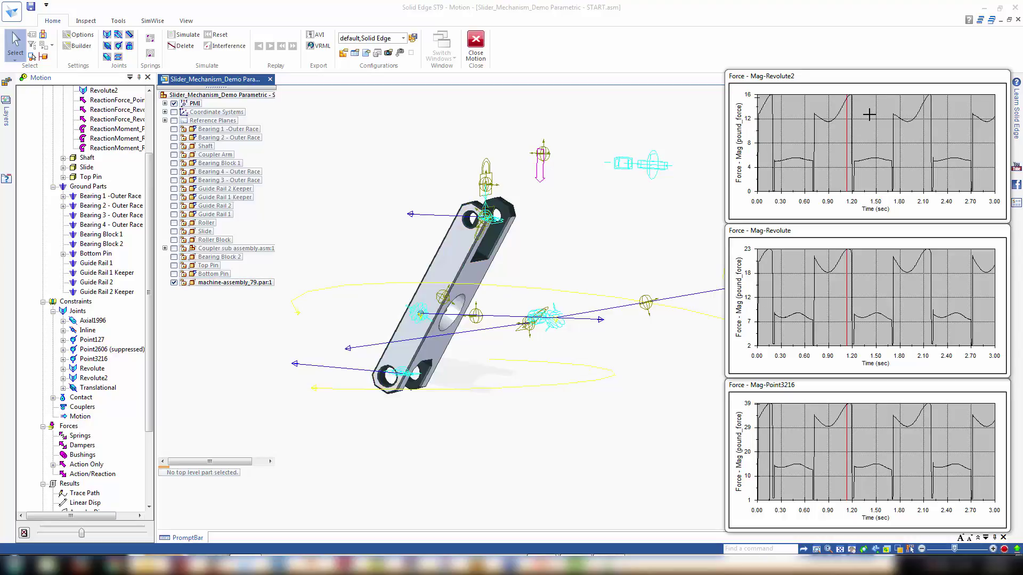
pyautogui.click(868, 133)
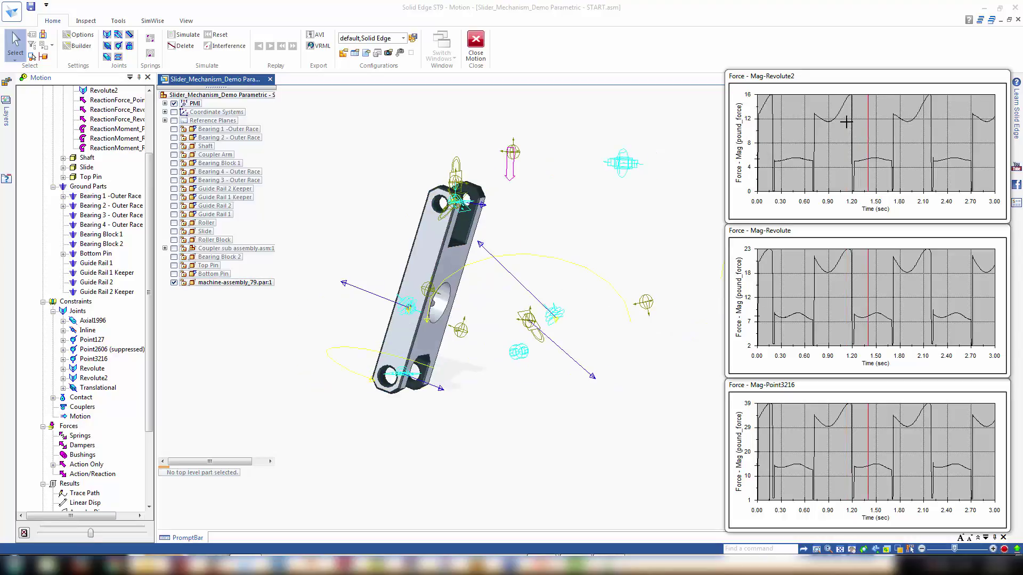
pyautogui.click(847, 127)
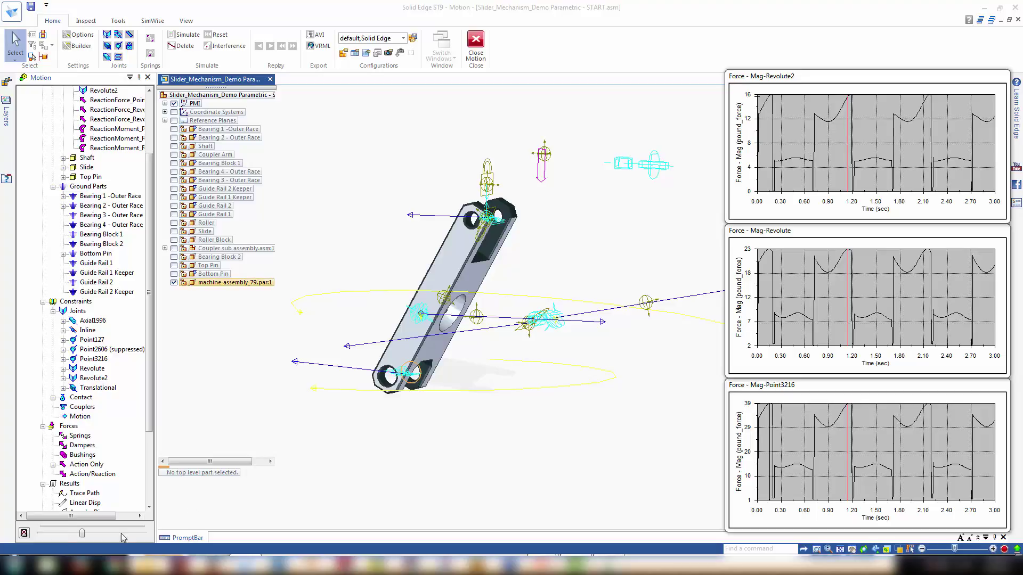
# Start transferring the motion loads at the current time to the link geometry in Static Study 1
pyautogui.click(150, 367)
pyautogui.moveTo(150, 371); pyautogui.dragTo(143, 474)
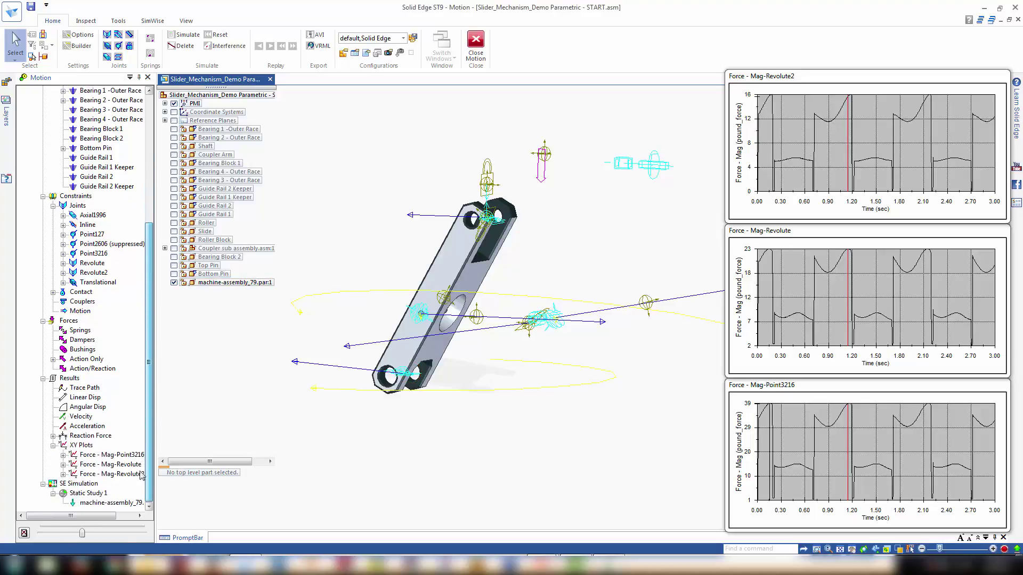
pyautogui.click(96, 508)
pyautogui.rightClick(95, 507)
pyautogui.click(116, 513)
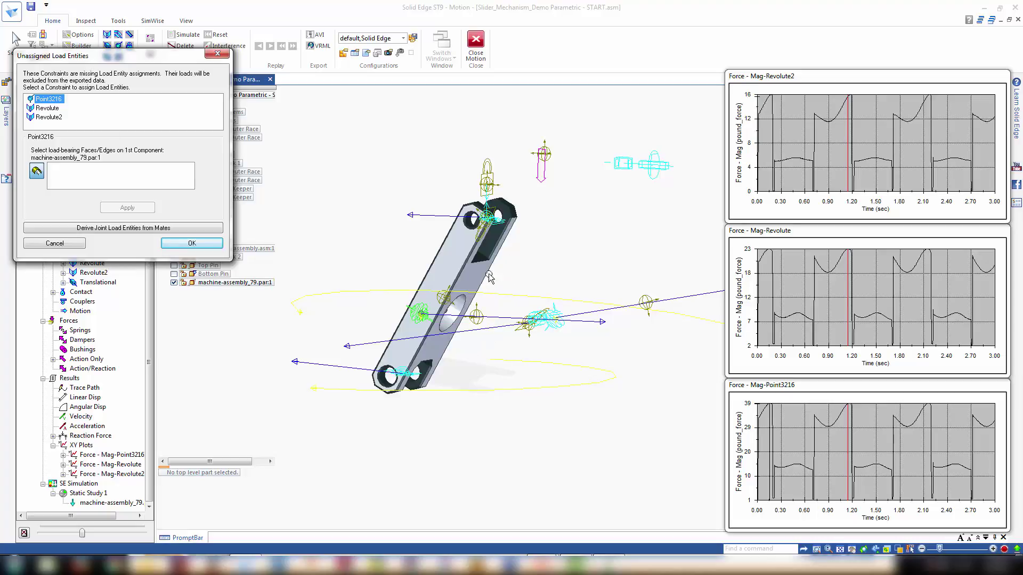
# Assign the two hole faces at the link's upper fork as load-bearing faces for Revolute2
pyautogui.moveTo(473, 392); pyautogui.dragTo(475, 418, button='middle')
pyautogui.scroll(5, 497, 288)
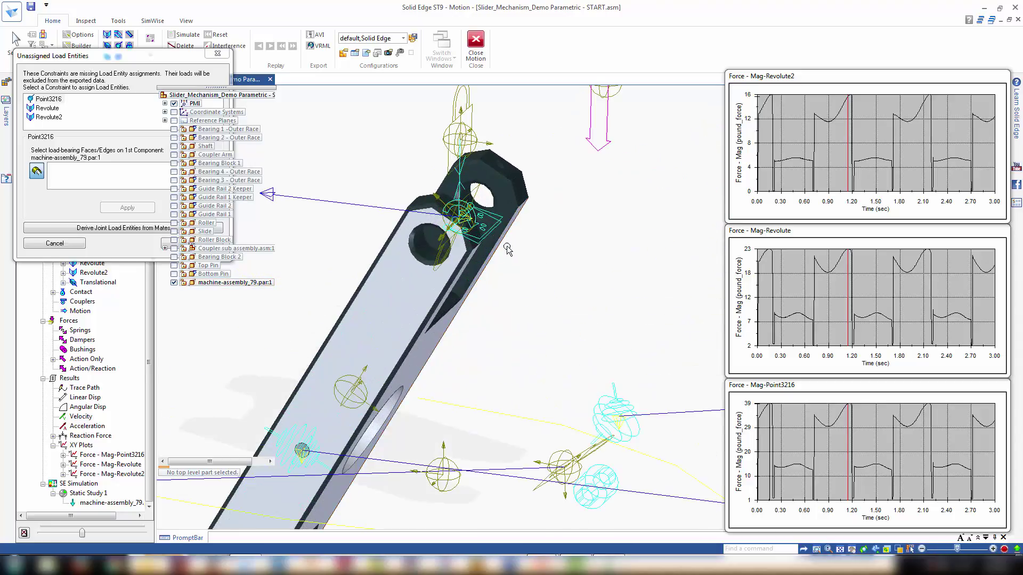
pyautogui.moveTo(496, 288); pyautogui.dragTo(487, 293, button='middle')
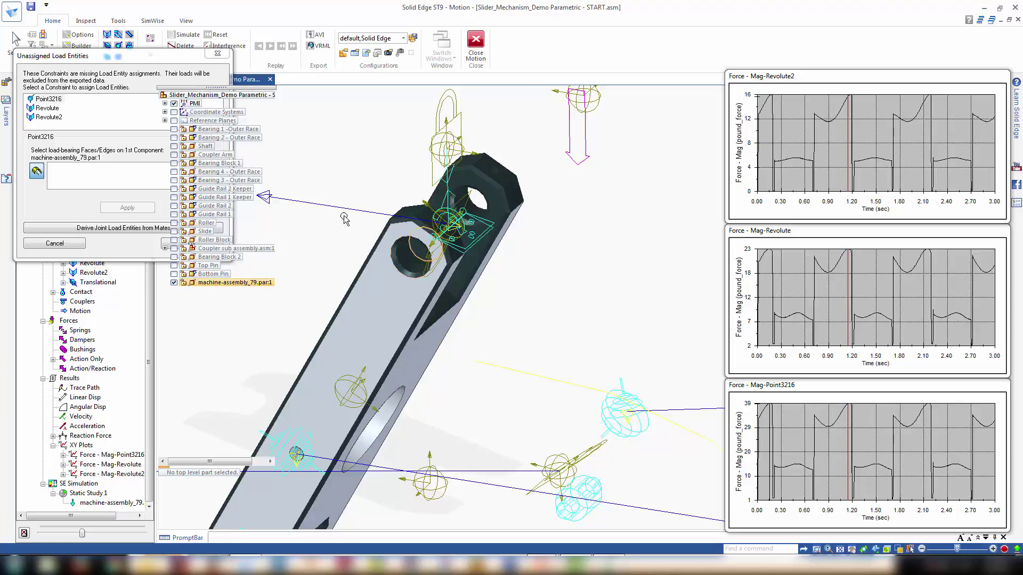
pyautogui.click(48, 117)
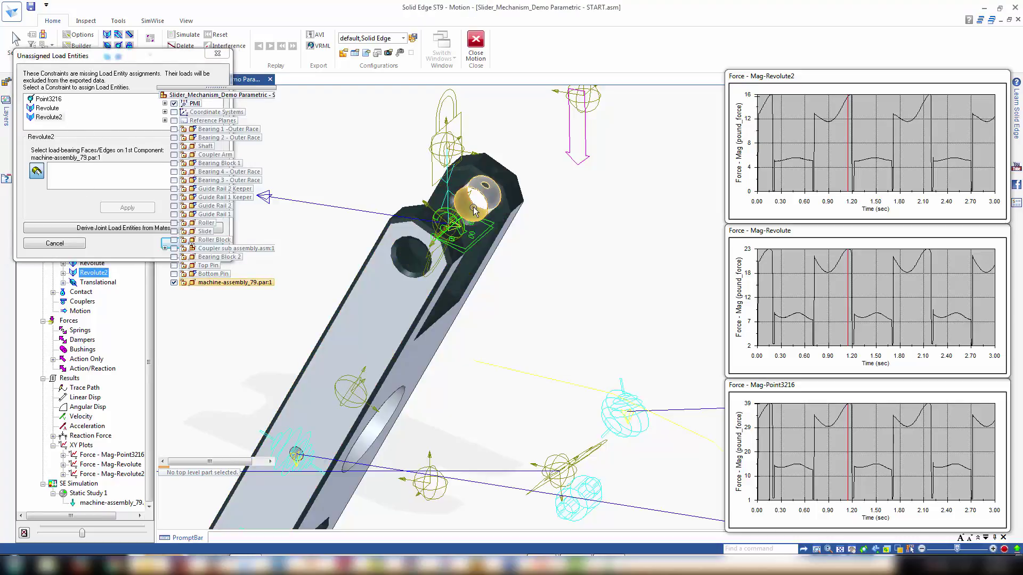
# Assign the two hole faces at the link's lower fork as load-bearing faces for Revolute
pyautogui.click(46, 110)
pyautogui.scroll(-4, 395, 373)
pyautogui.keyDown('shift'); pyautogui.moveTo(428, 387); pyautogui.dragTo(470, 320, button='middle'); pyautogui.keyUp('shift')
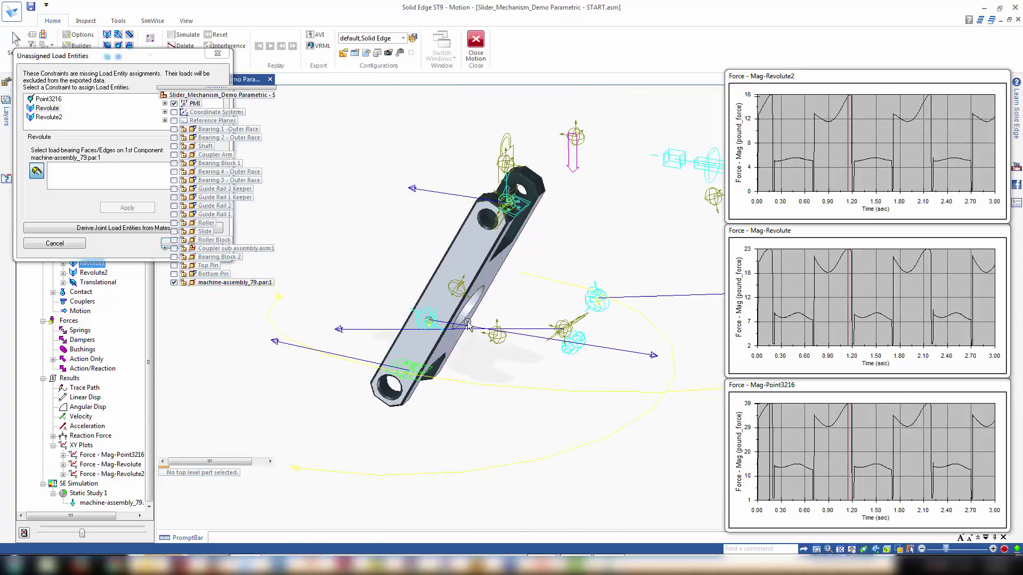
pyautogui.scroll(4, 442, 345)
pyautogui.moveTo(475, 383); pyautogui.dragTo(425, 377, button='middle')
pyautogui.click(84, 176)
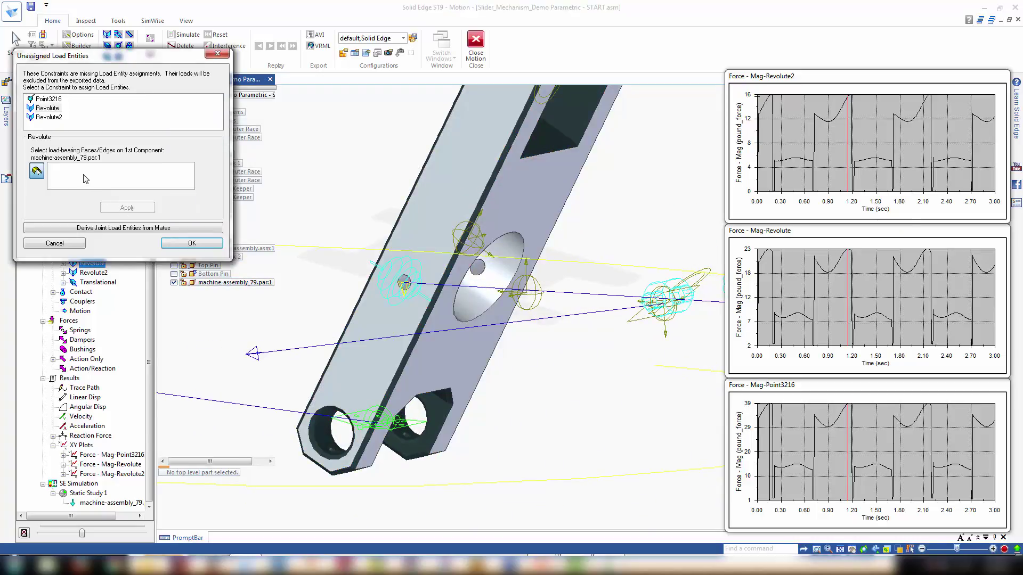
pyautogui.click(403, 431)
pyautogui.click(403, 427)
# Assign the link's small centre hole as the load-bearing entity for Point3216, accept the assignments, and inspect the transferred loads
pyautogui.click(44, 99)
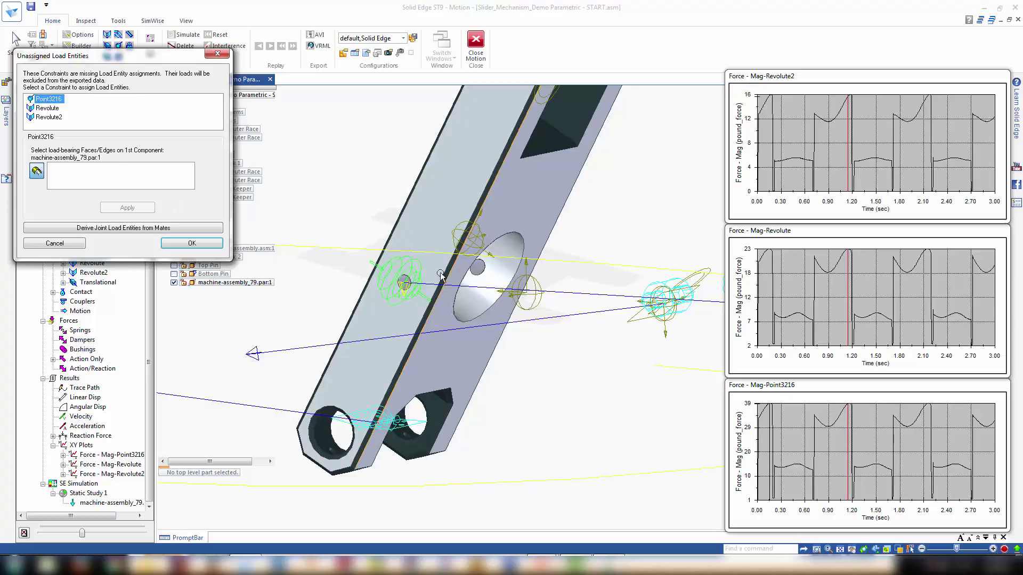
pyautogui.scroll(5, 453, 278)
pyautogui.click(442, 275)
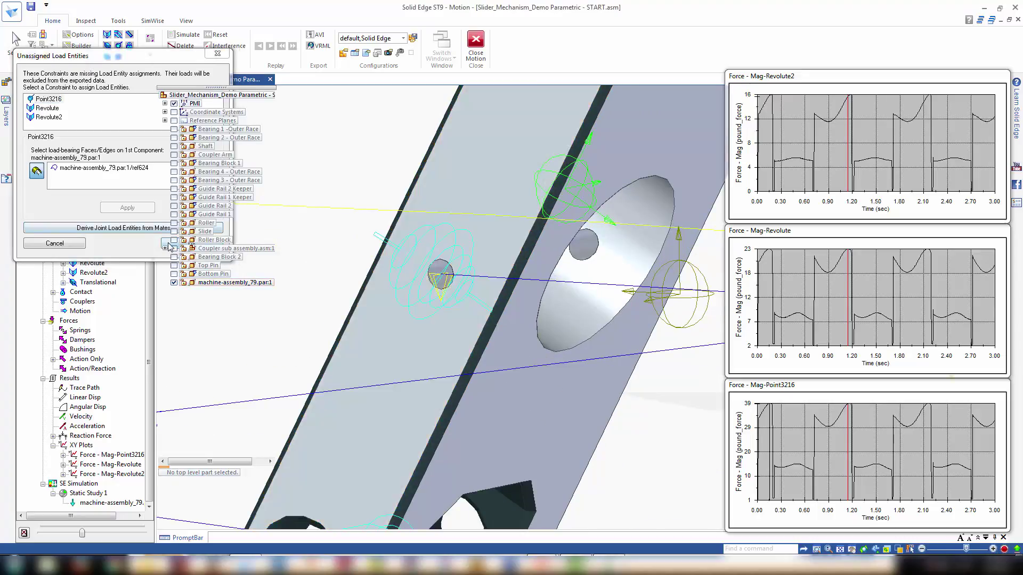
pyautogui.click(166, 244)
pyautogui.scroll(-5, 386, 305)
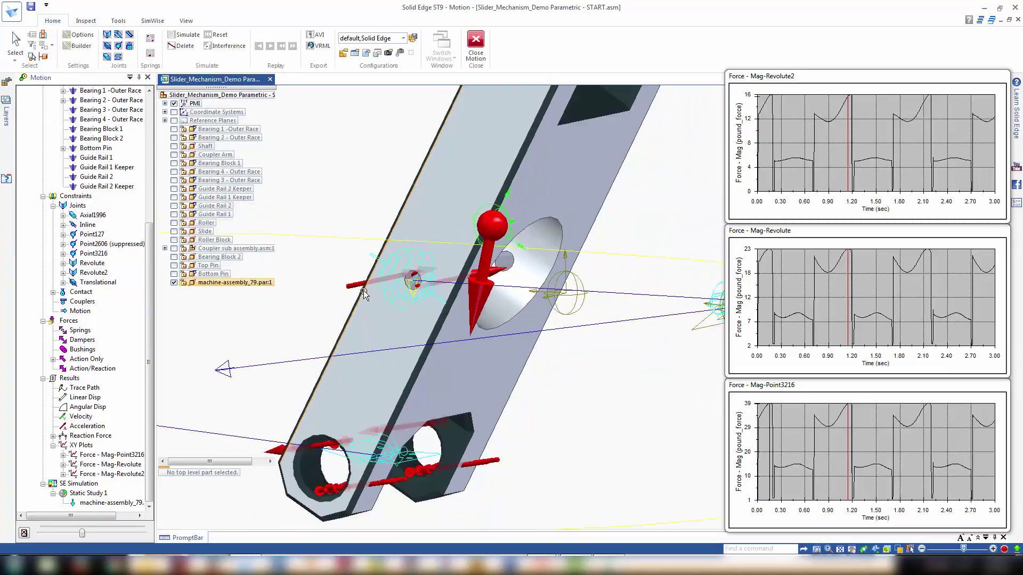
pyautogui.moveTo(386, 305); pyautogui.dragTo(531, 222, button='middle')
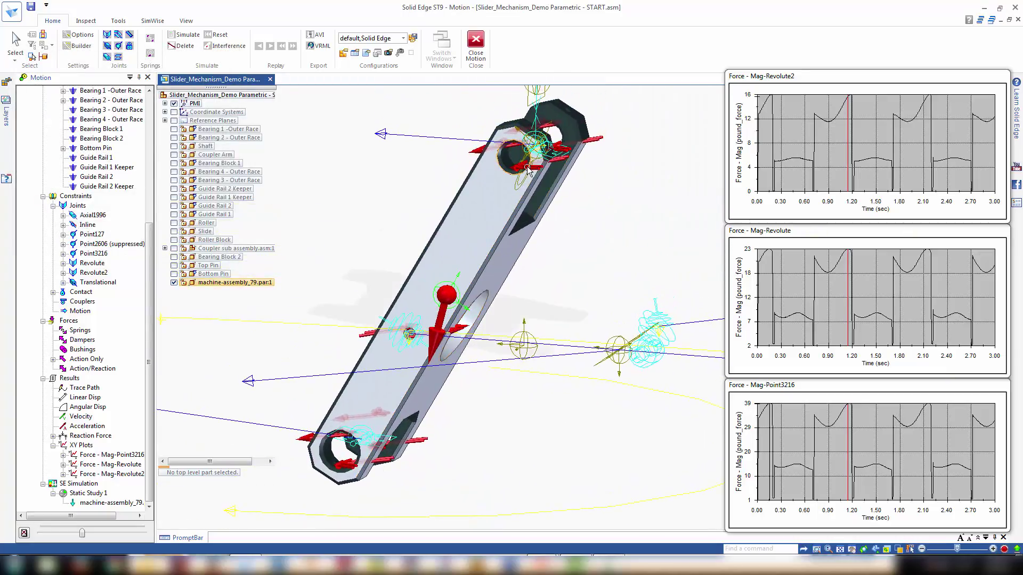
# Leave the Motion environment, list the loads transferred to Static Study 1, and reopen Motion while keeping the simulation results
pyautogui.click(476, 47)
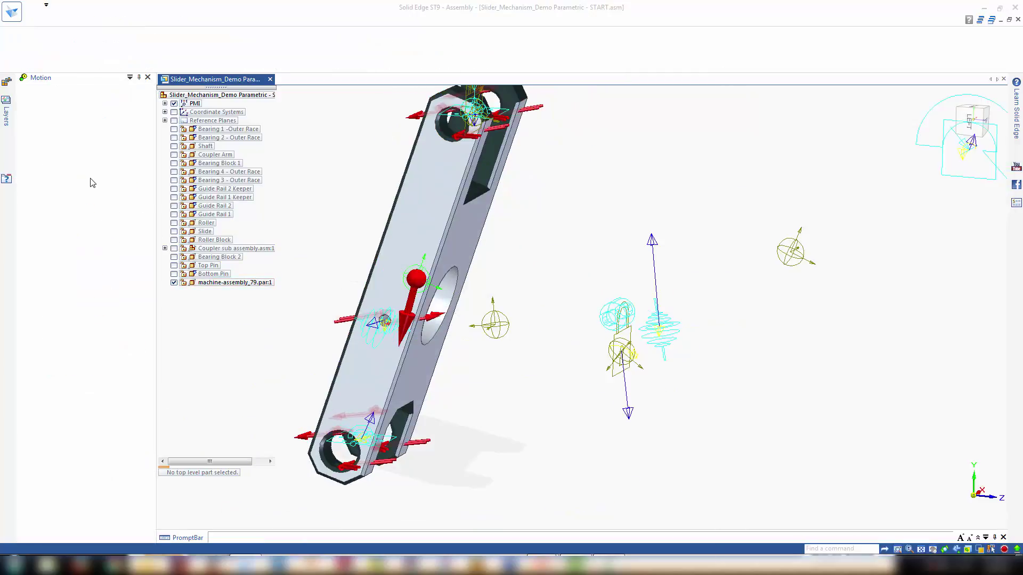
pyautogui.click(20, 154)
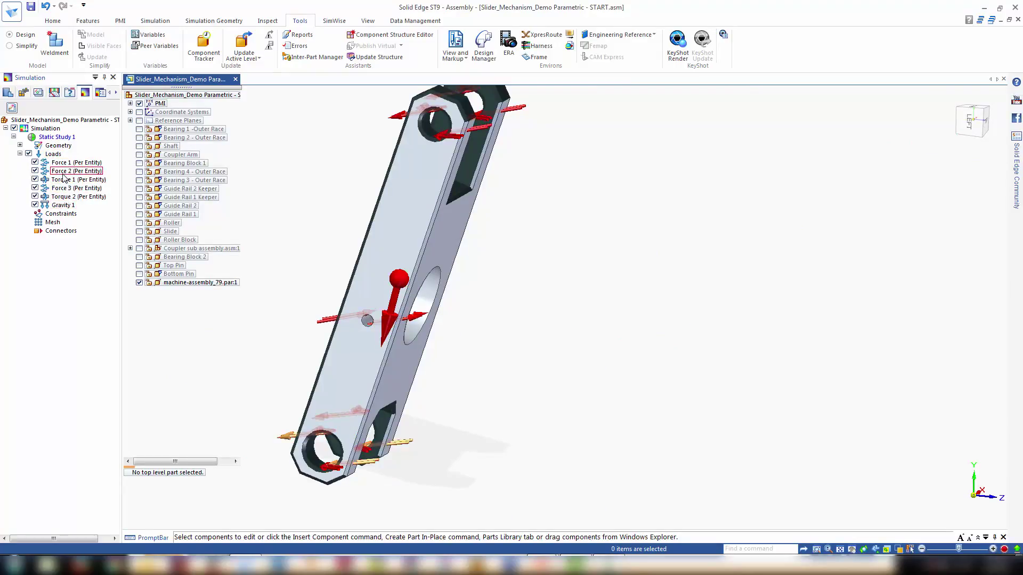
pyautogui.click(568, 45)
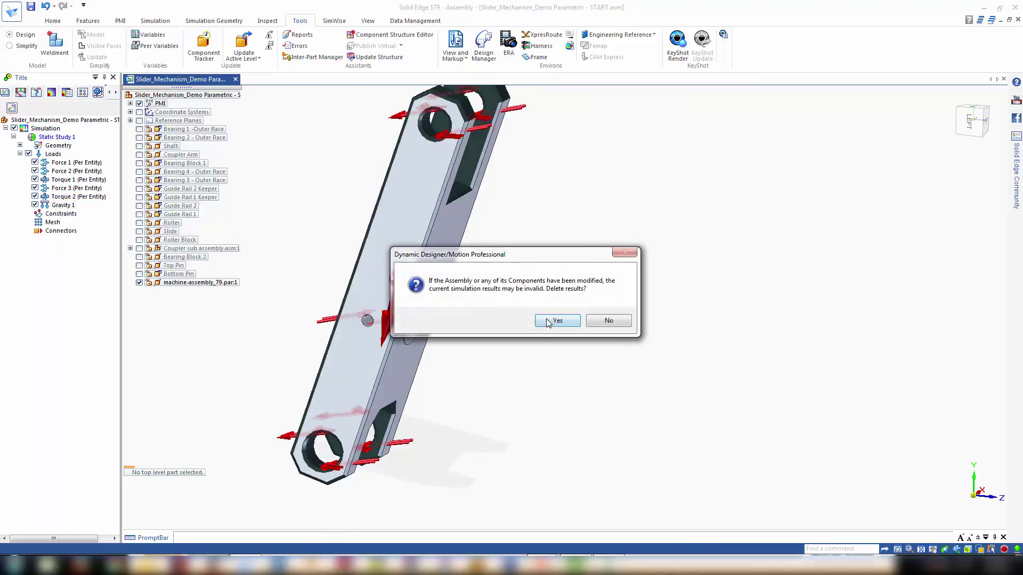
pyautogui.click(608, 322)
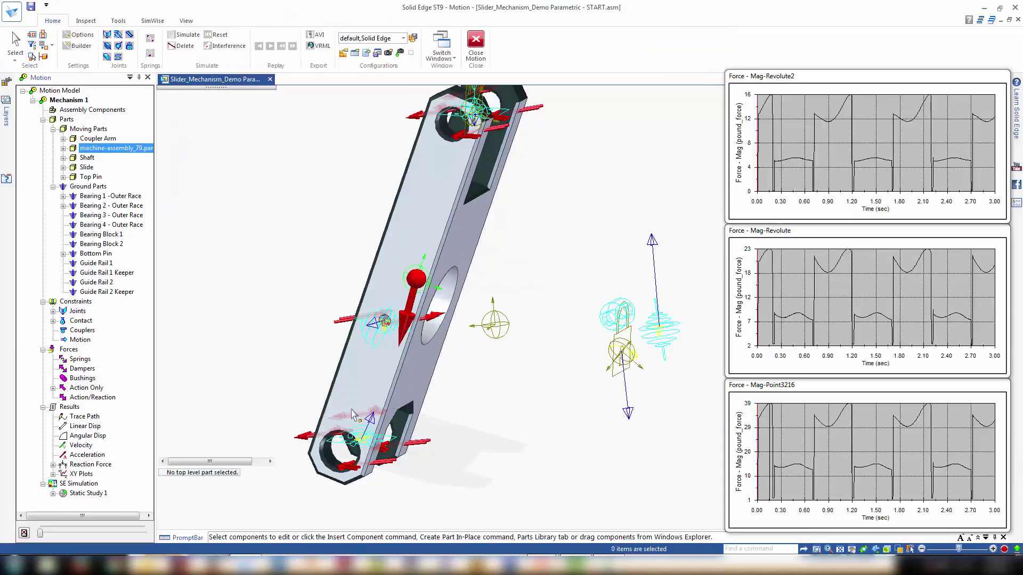
# Move the motion results to about 0.9 s and transfer the link's motion loads to Static Study 1 again, deleting the existing loads
pyautogui.moveTo(40, 535); pyautogui.dragTo(72, 534)
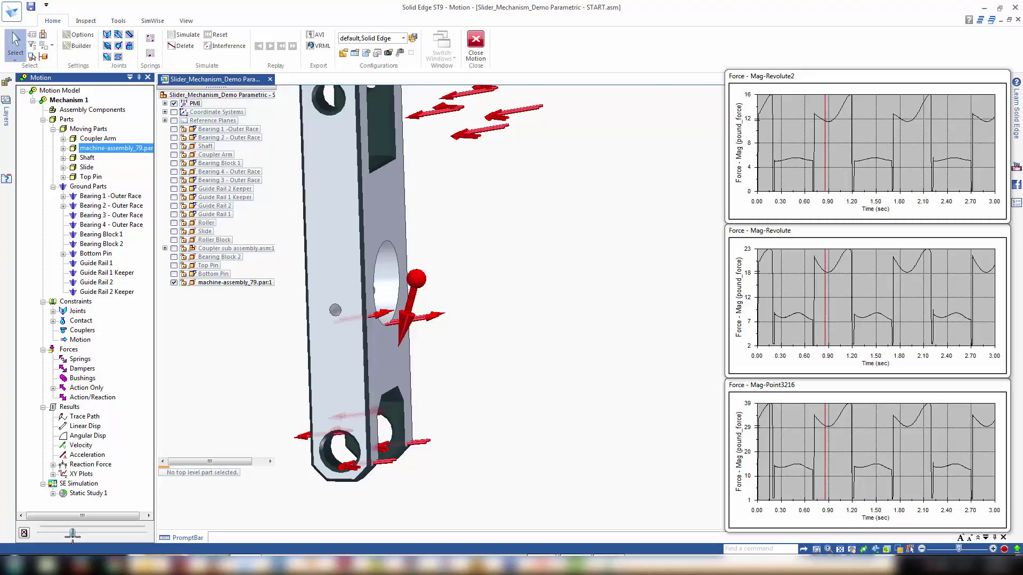
pyautogui.click(86, 494)
pyautogui.click(53, 494)
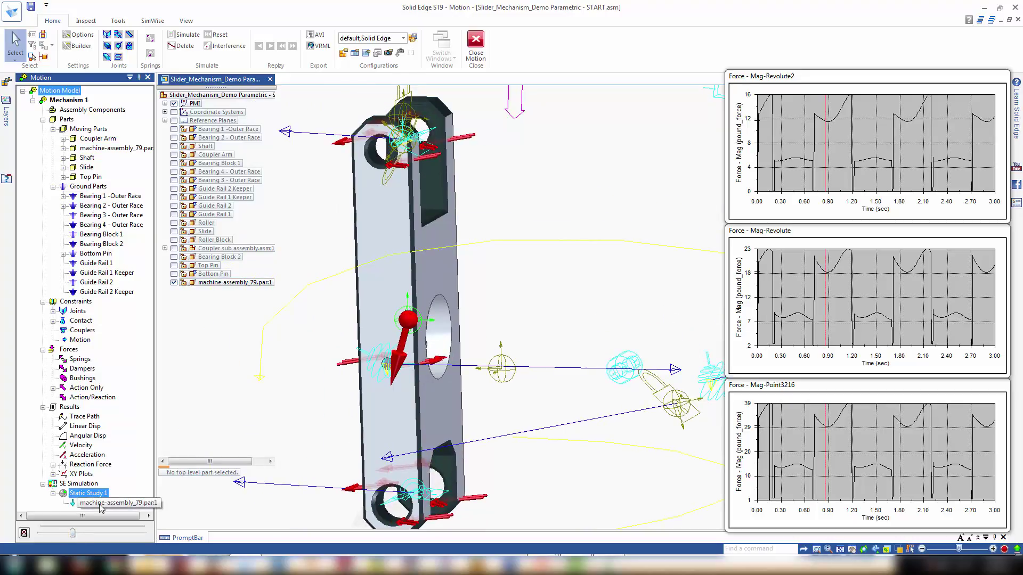
pyautogui.click(127, 512)
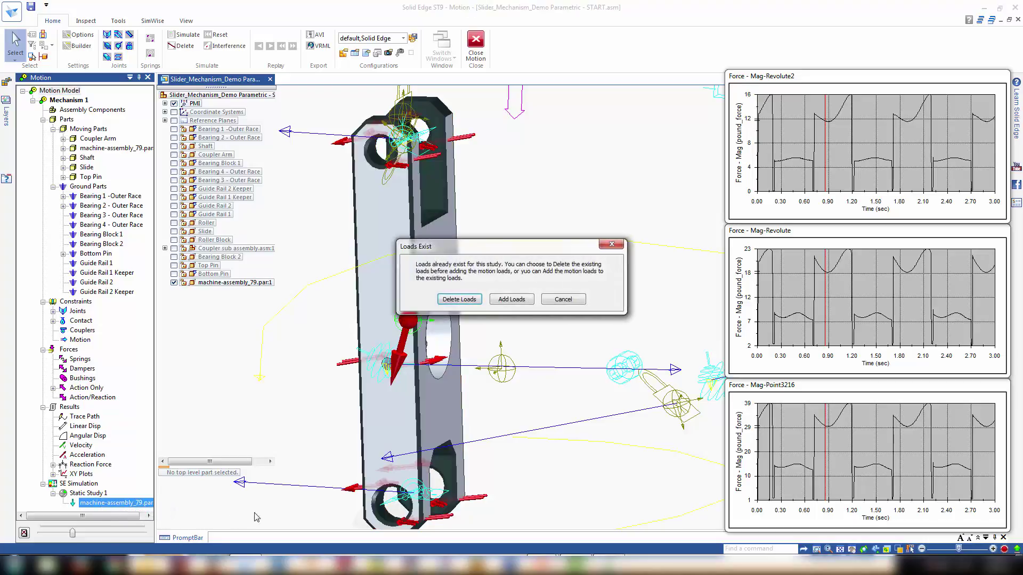
pyautogui.click(459, 299)
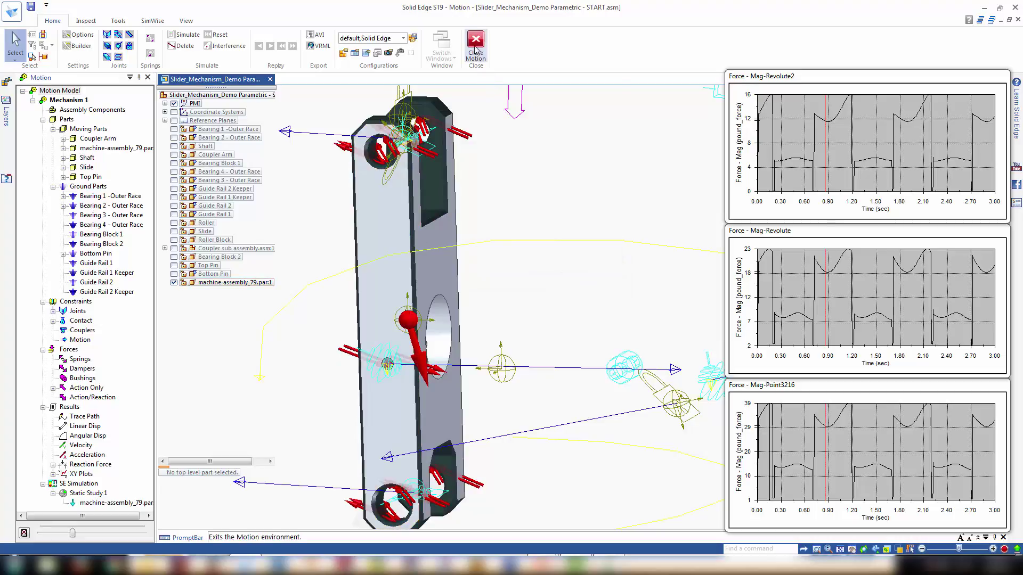
pyautogui.moveTo(524, 288); pyautogui.dragTo(527, 314, button='middle')
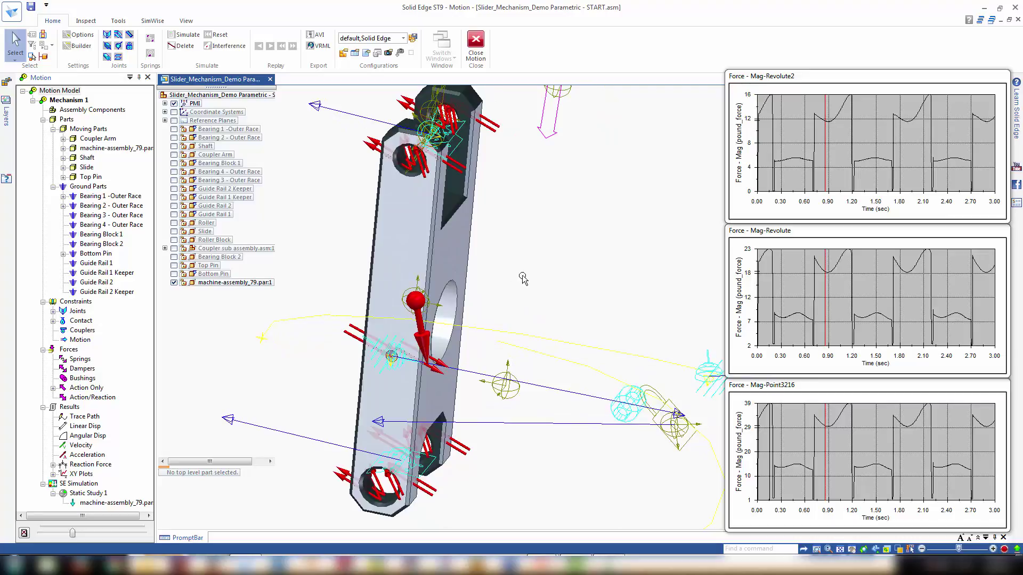